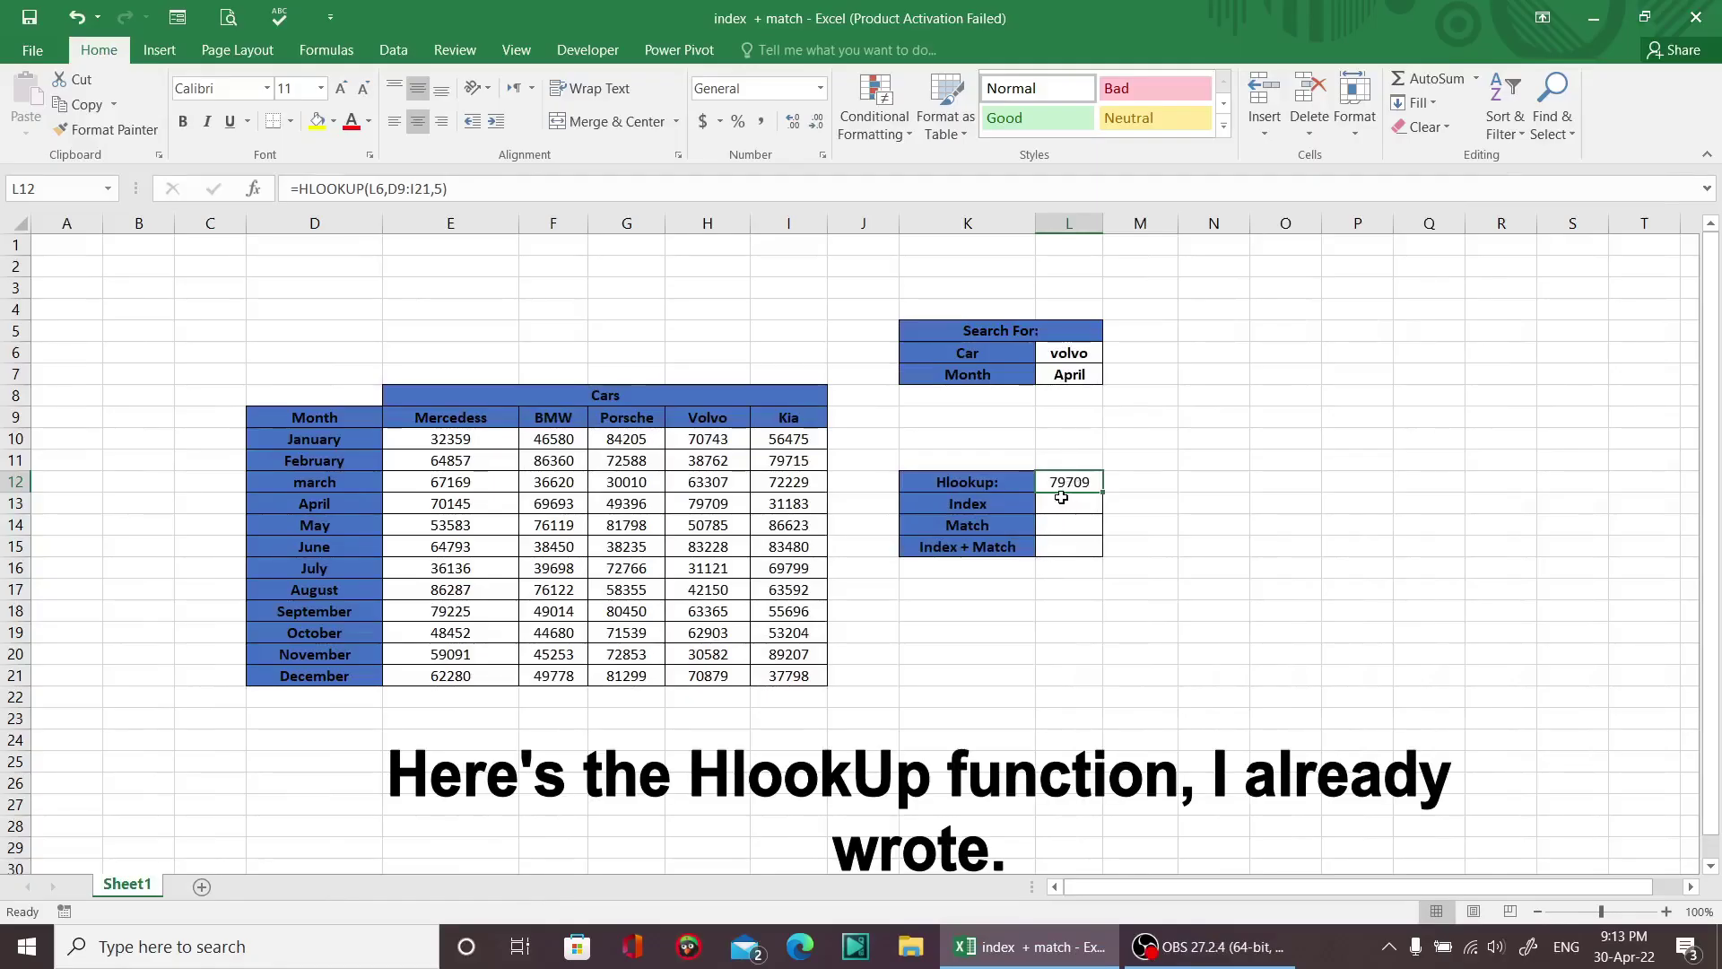
Inspect the HLOOKUP formula behind 79709 and leave it unchanged
click(990, 483)
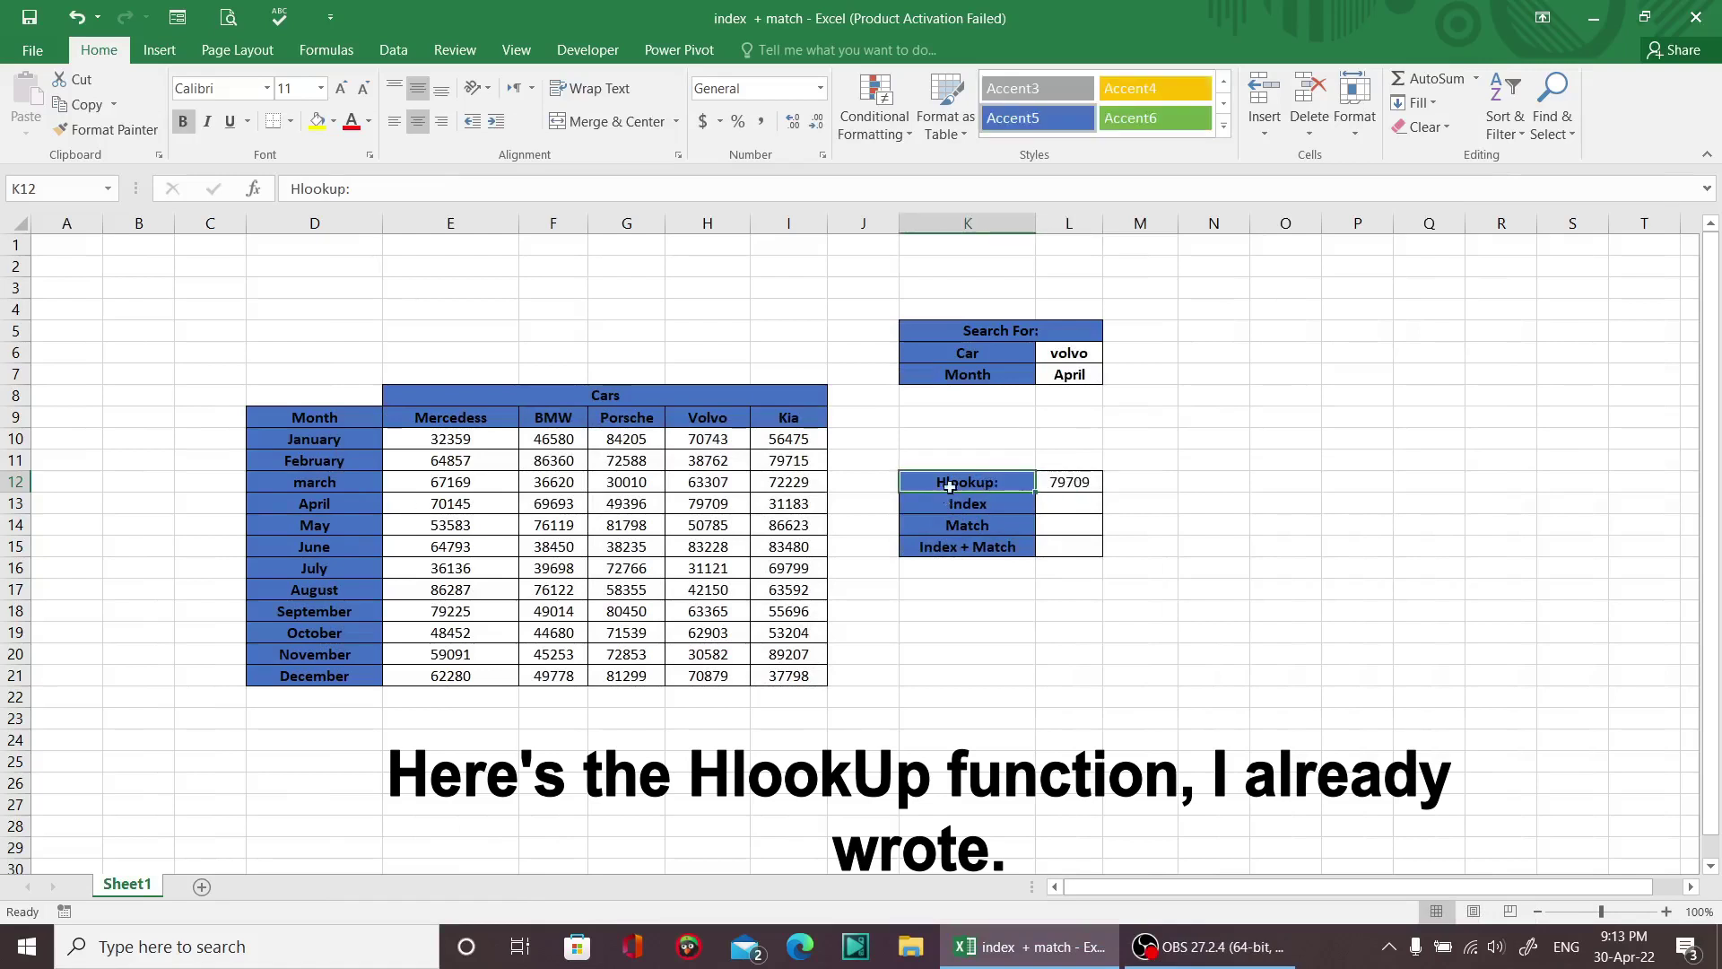
click(1090, 483)
double_click(1062, 482)
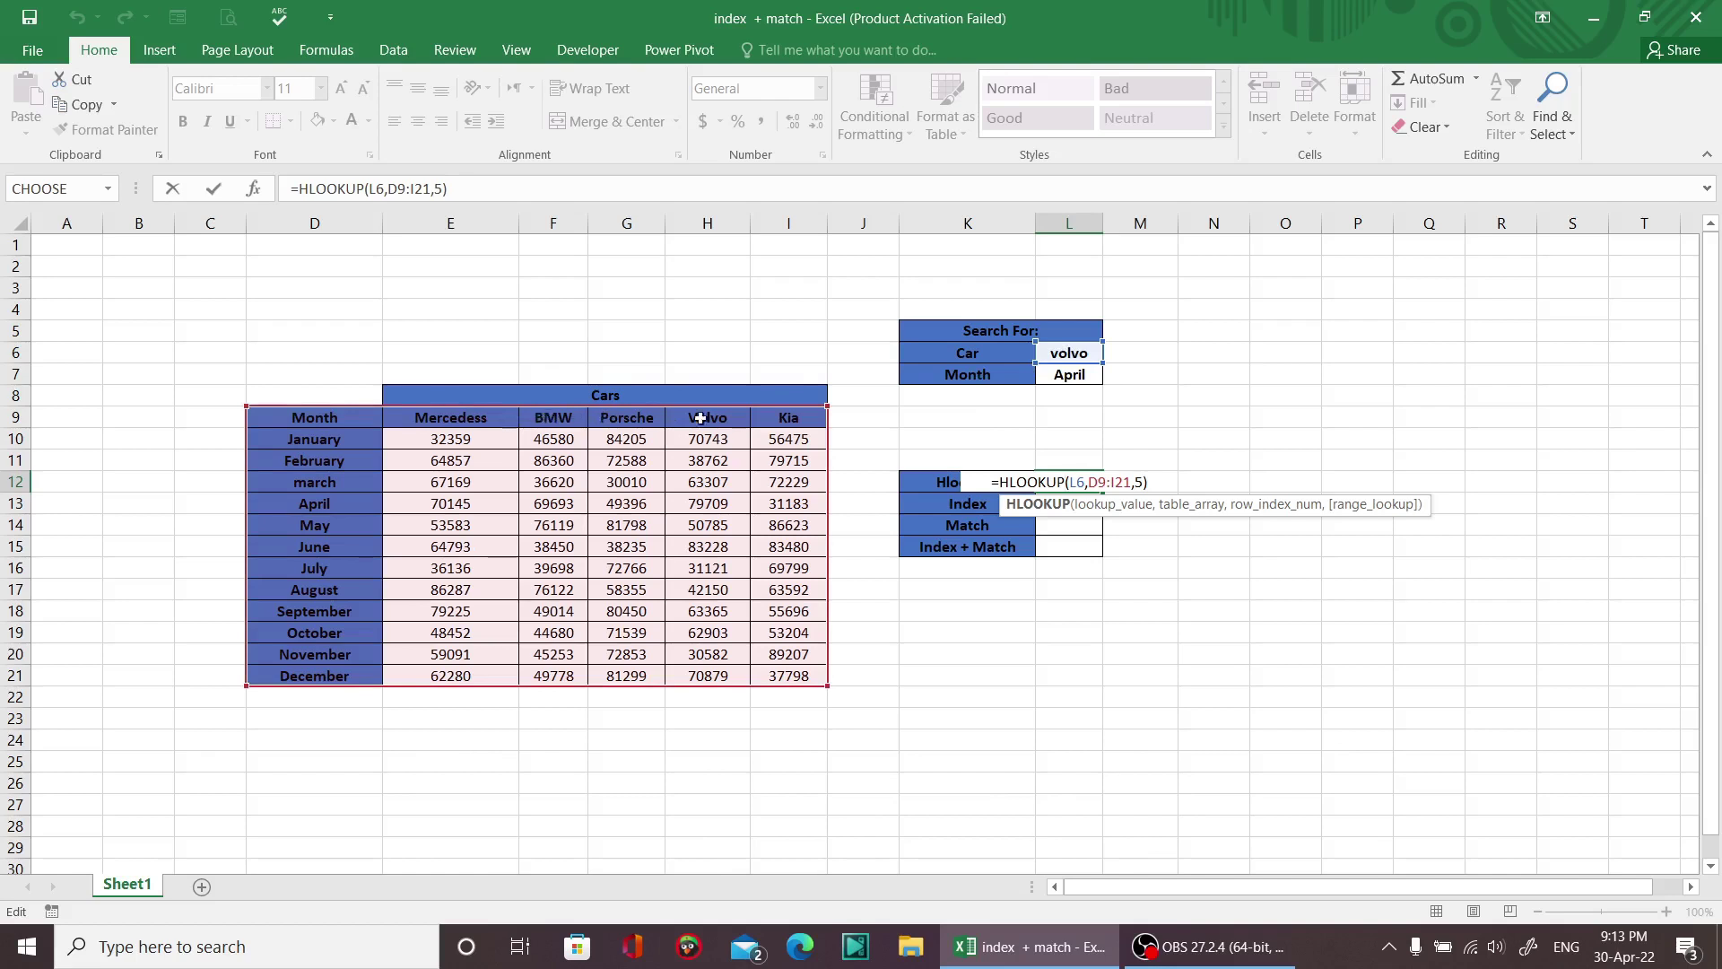
key(Return)
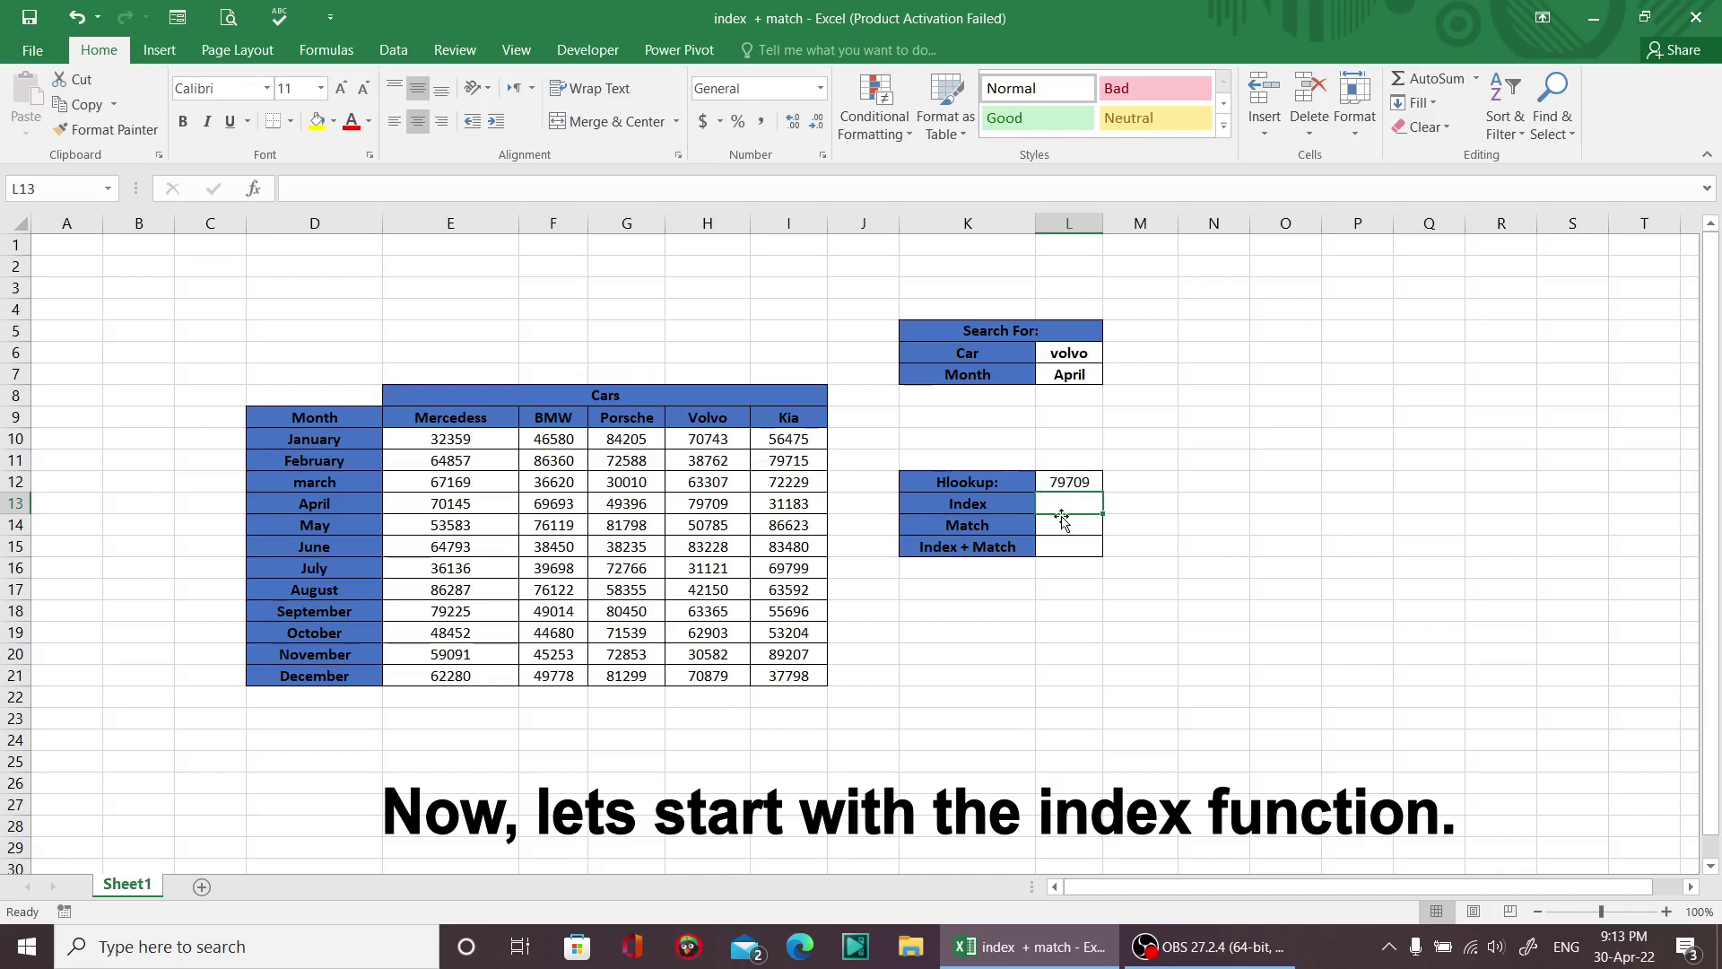
Enter =INDEX(E9:I21,4) in the Index cell, which returns #REF!
double_click(1055, 505)
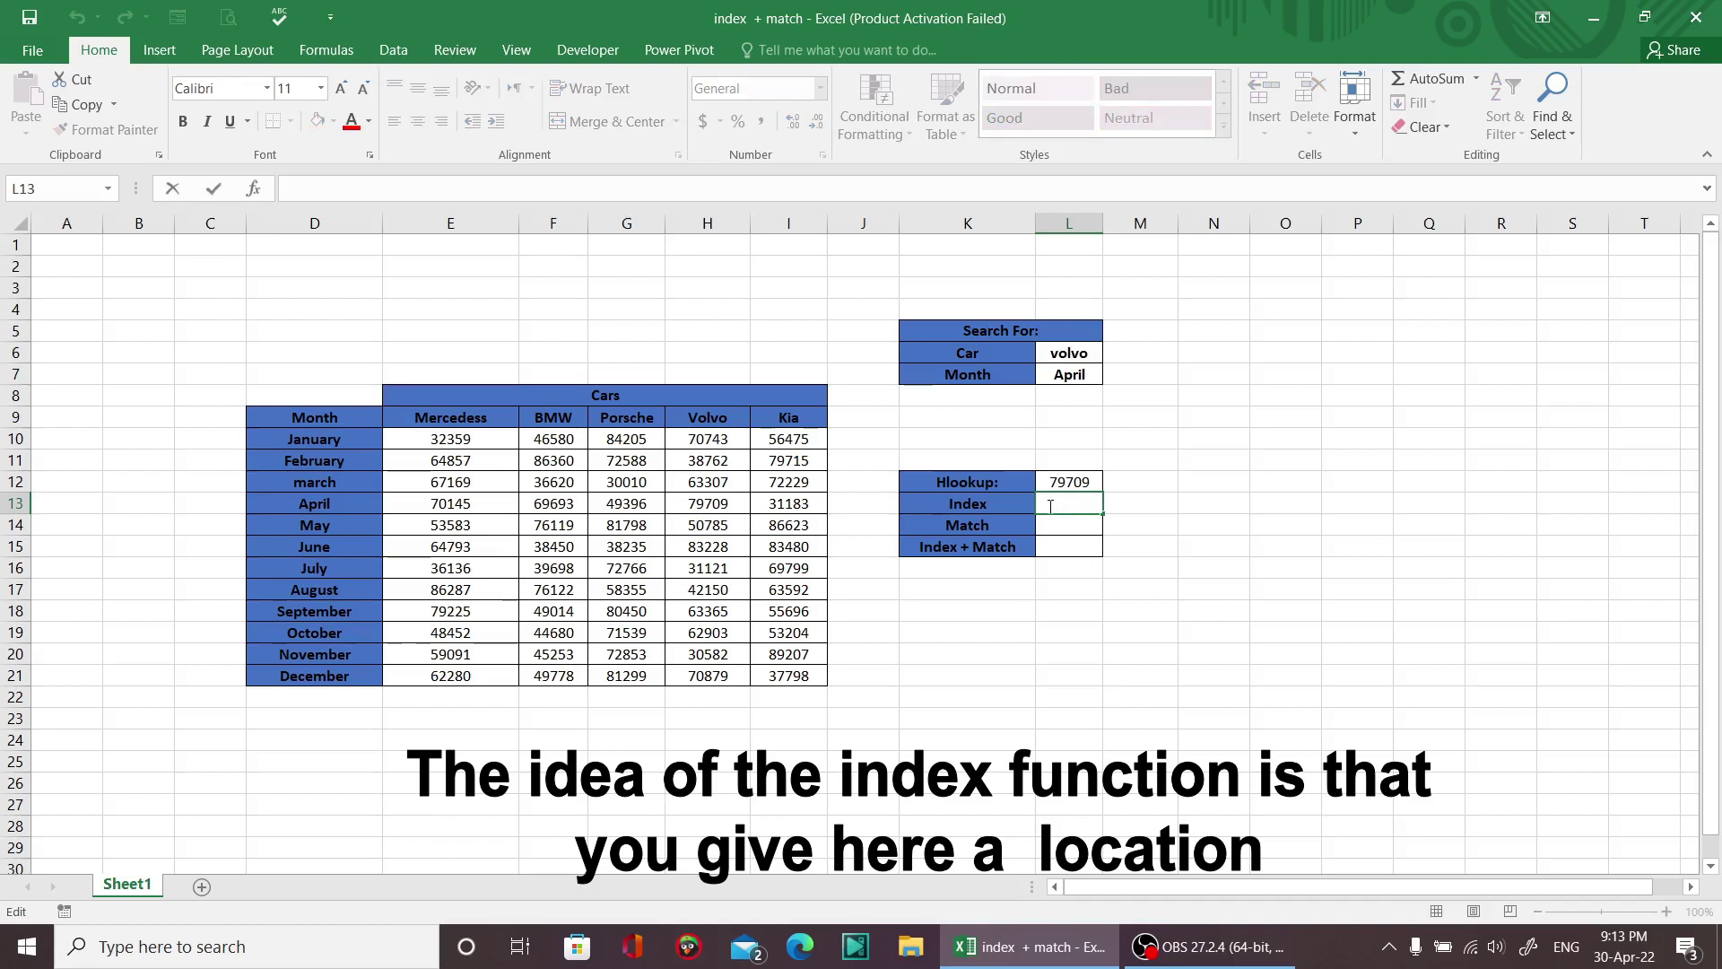
text(=i)
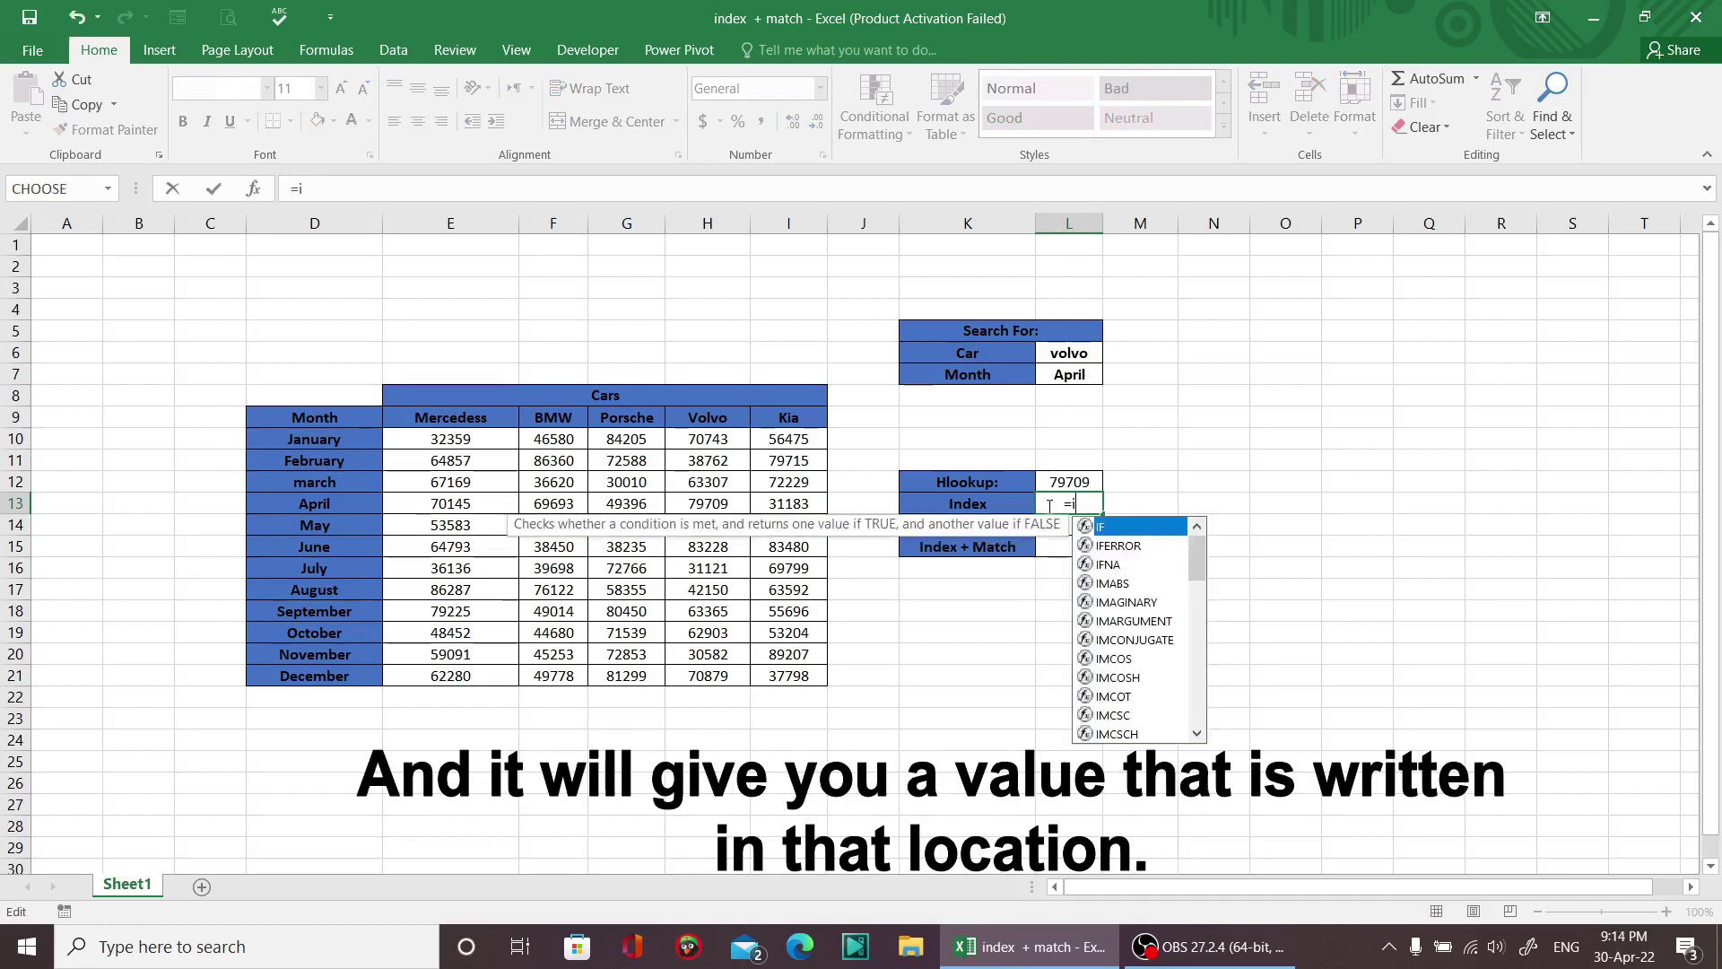
text(nde)
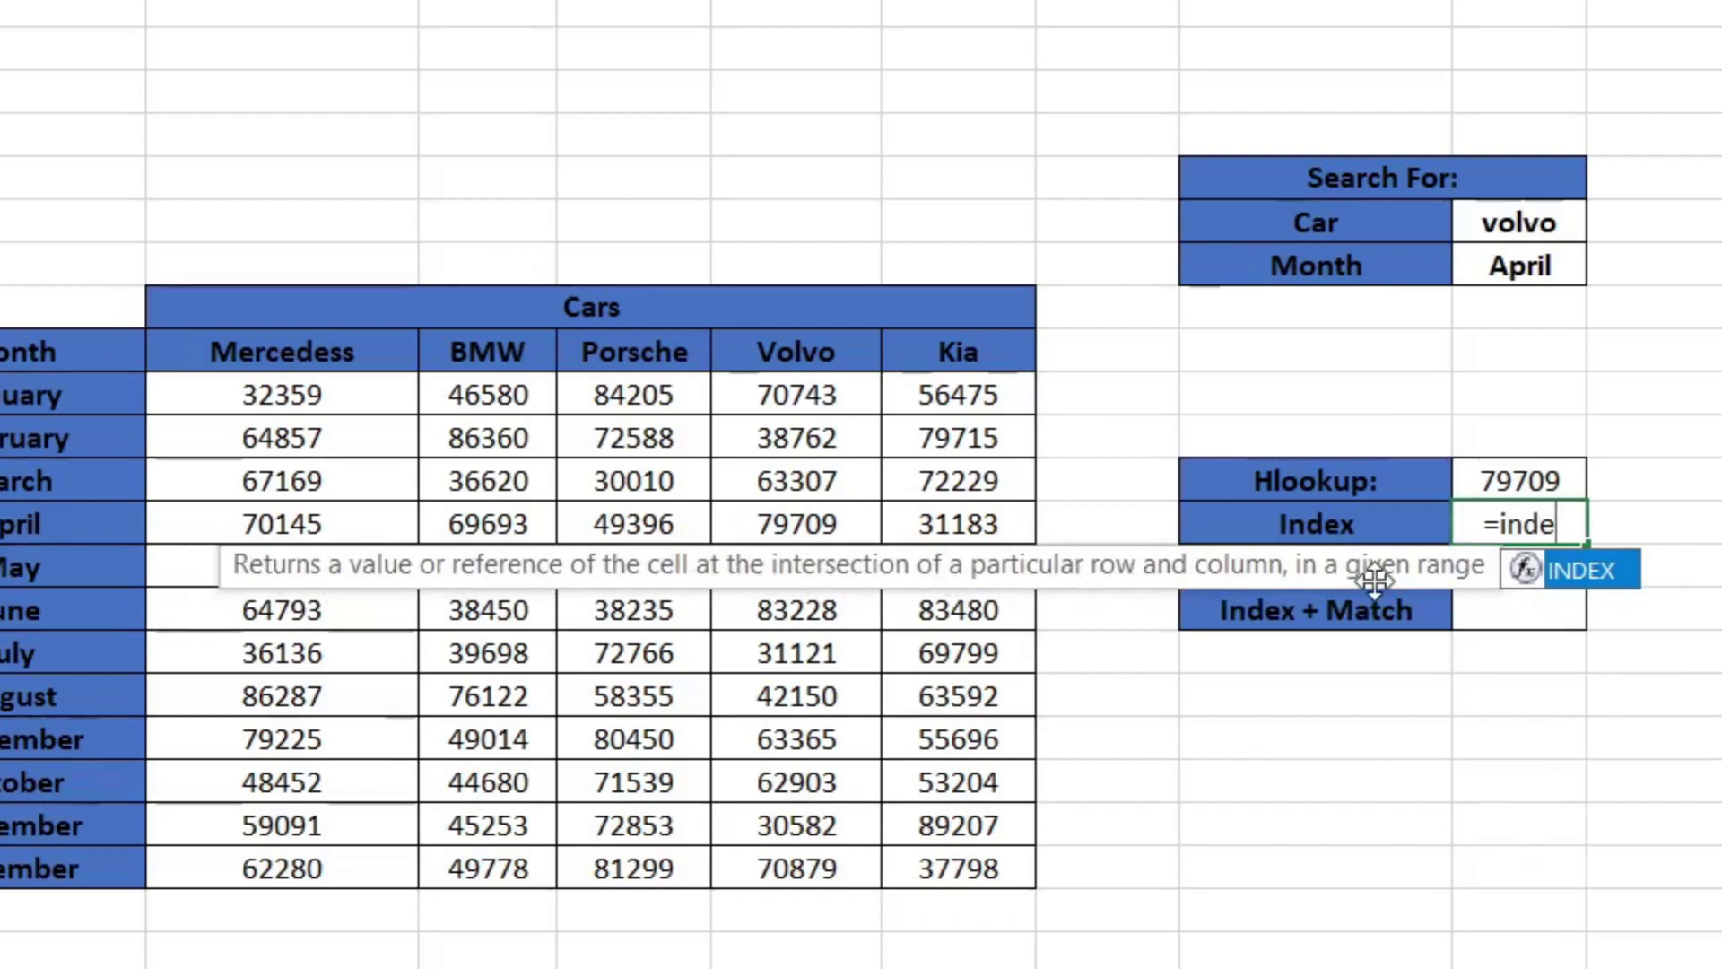
text(x)
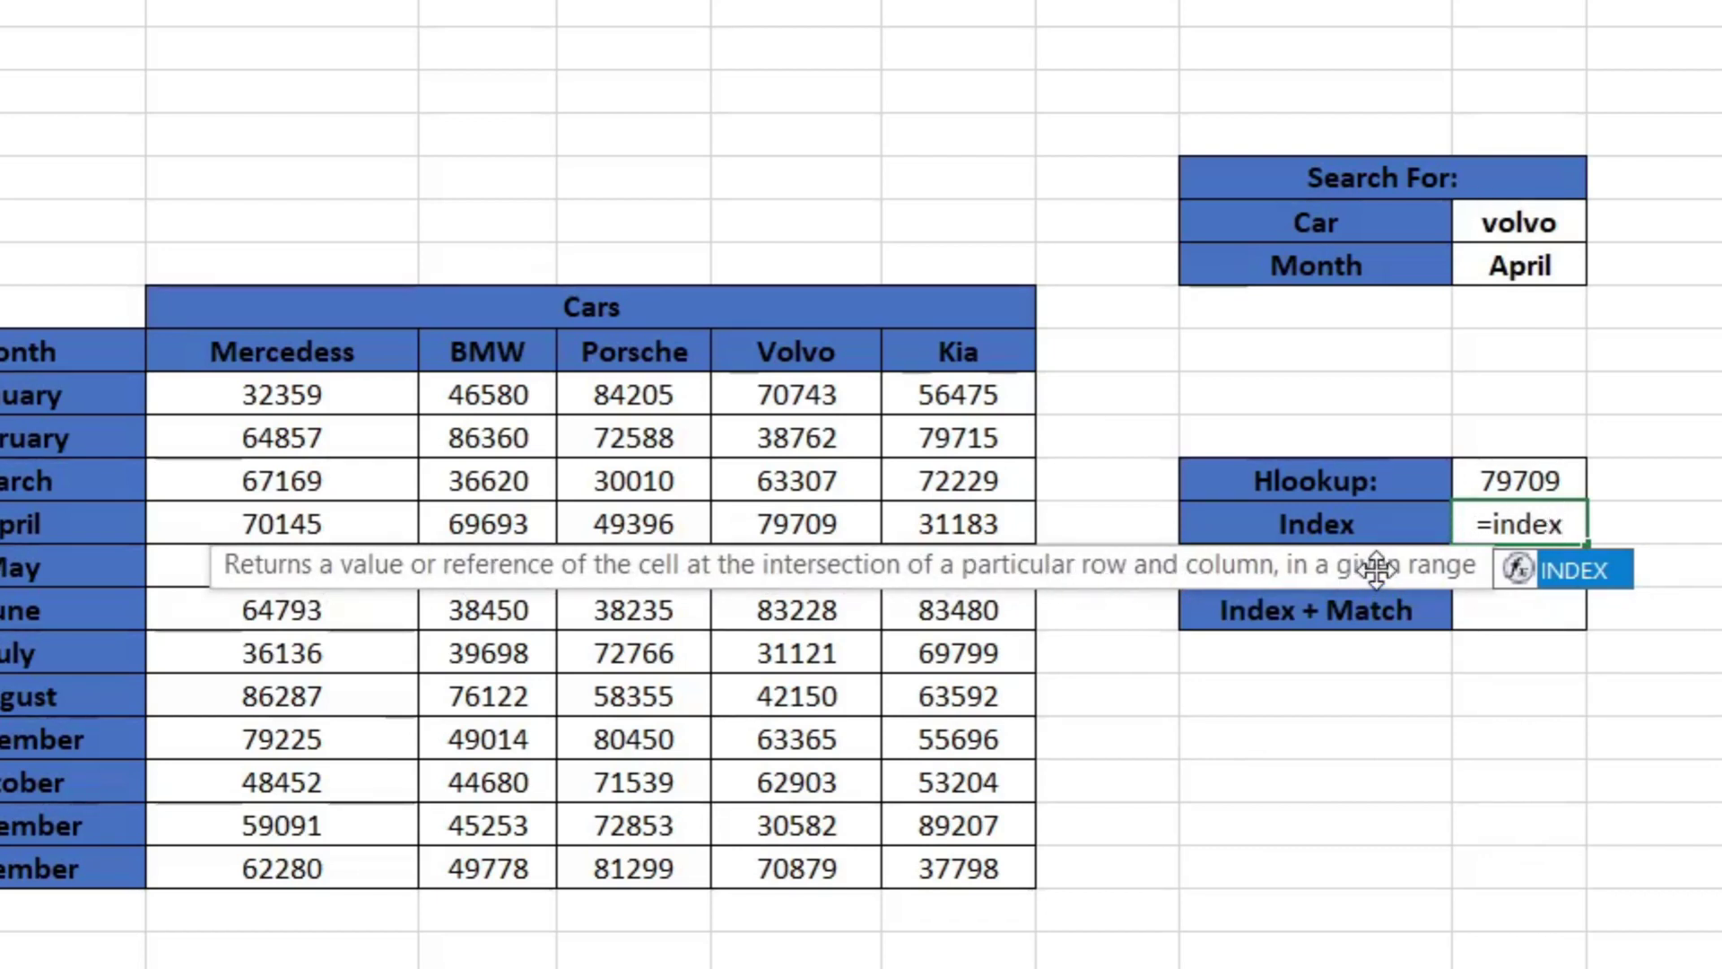
text(()
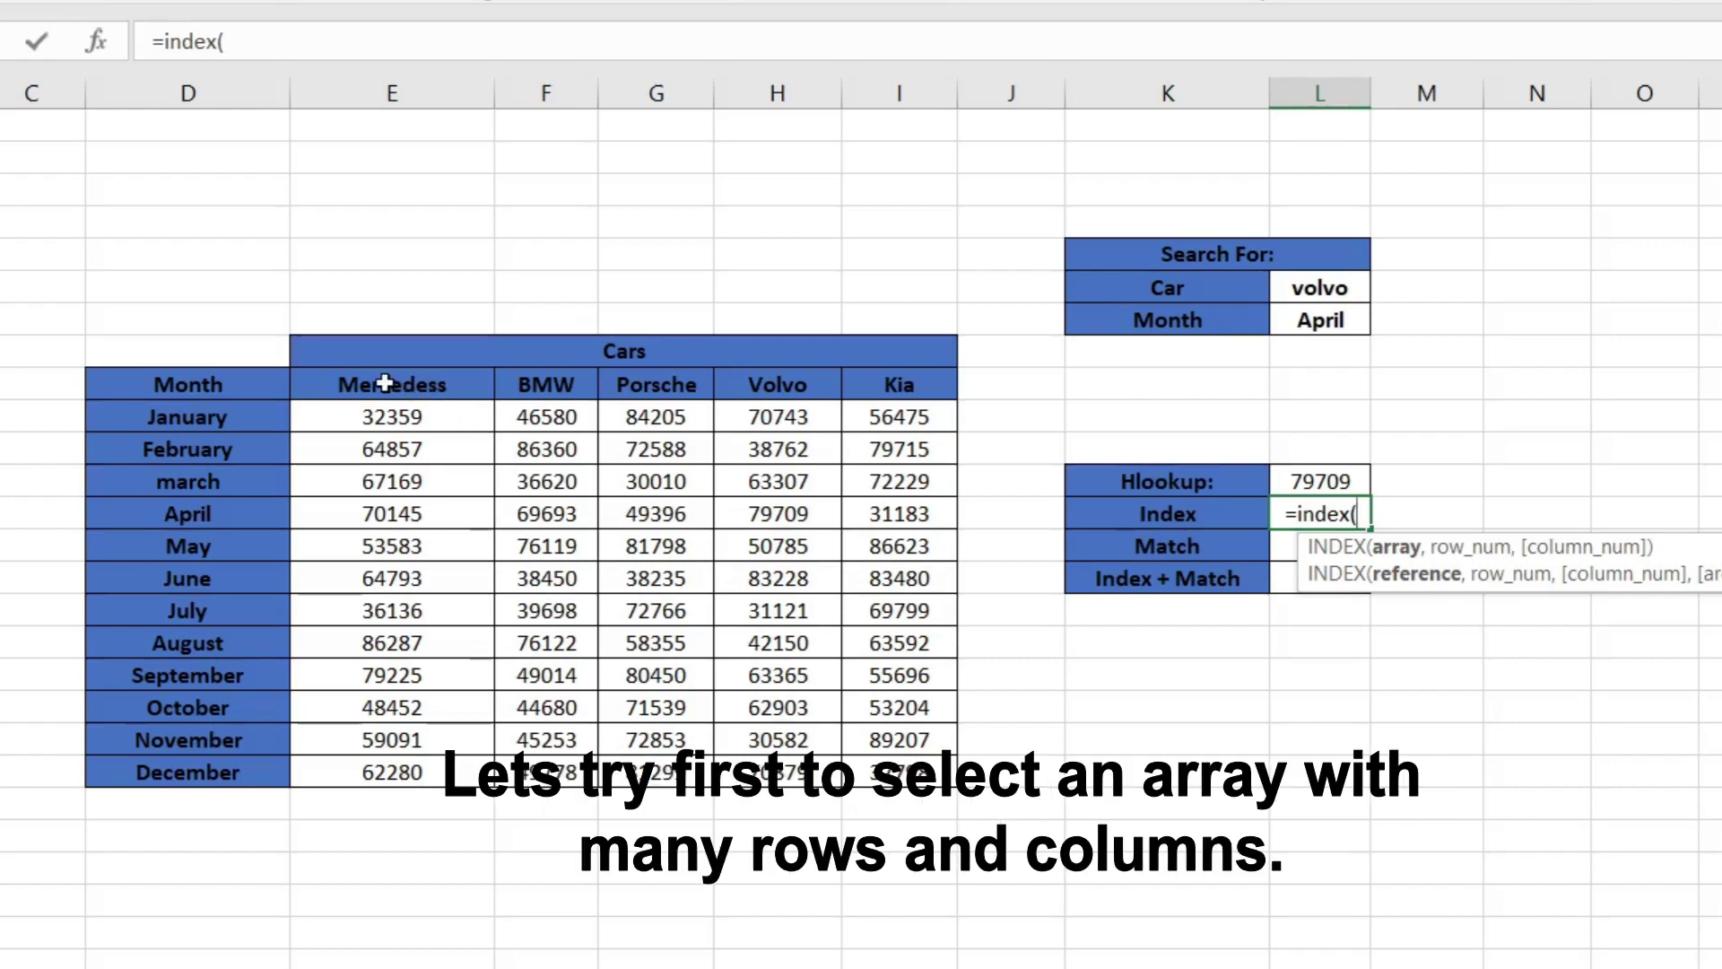
drag(385, 383, 618, 383)
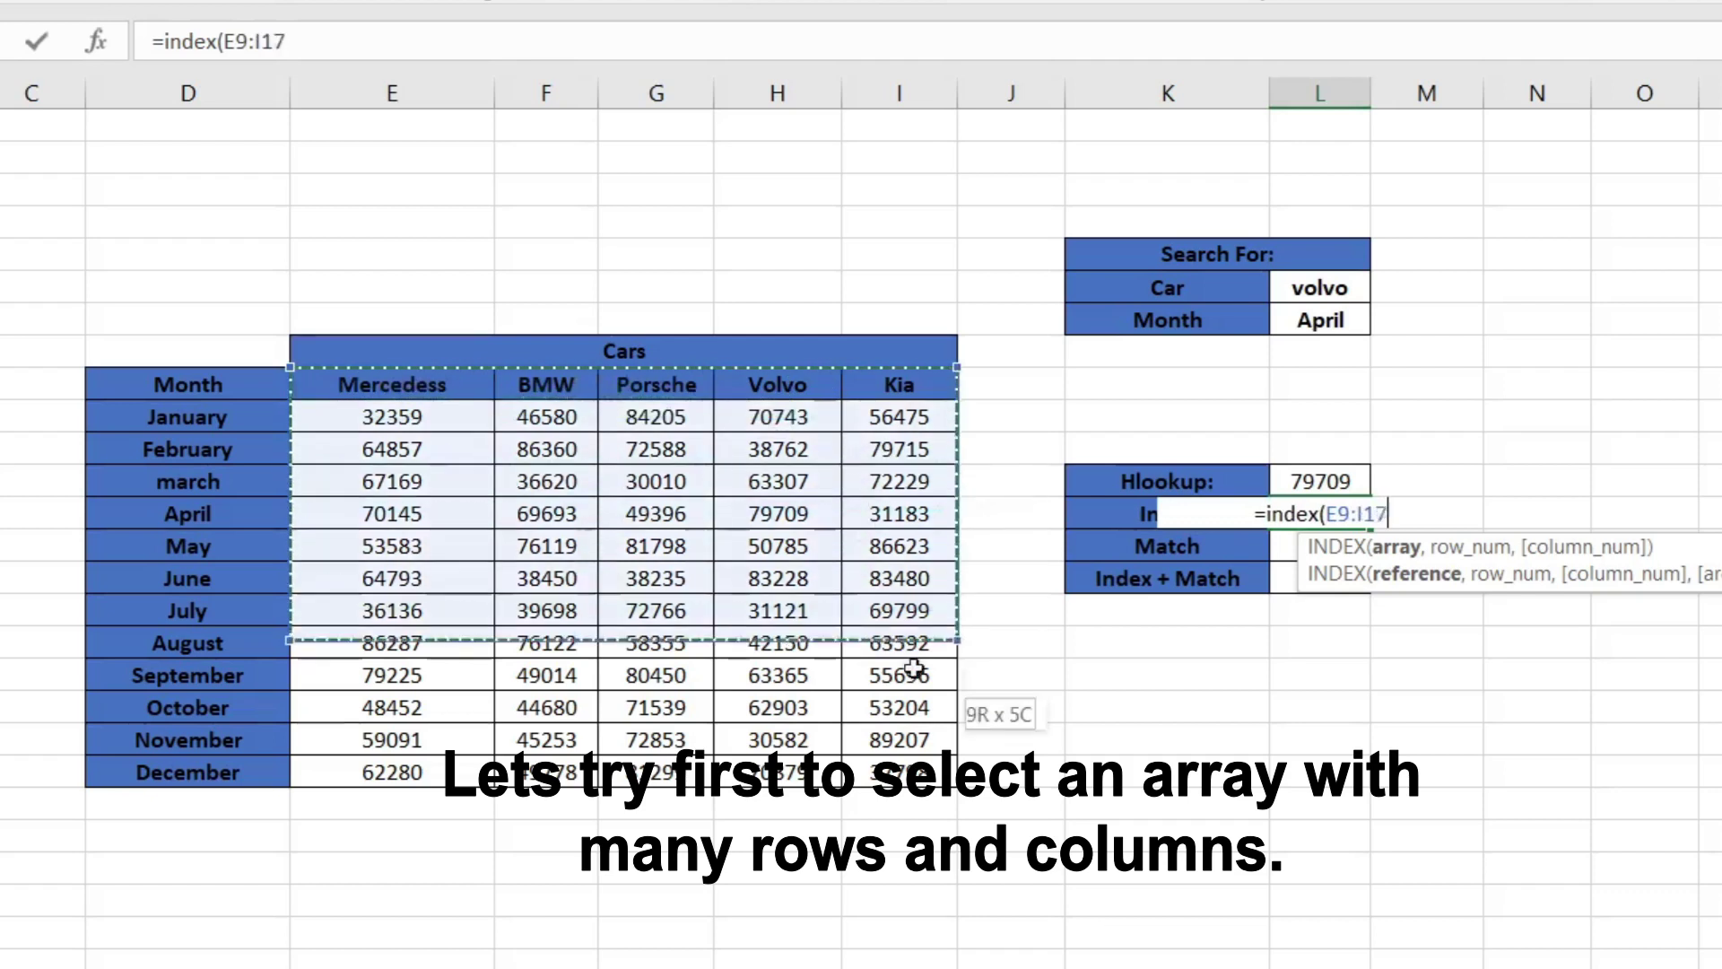
drag(618, 383, 1101, 833)
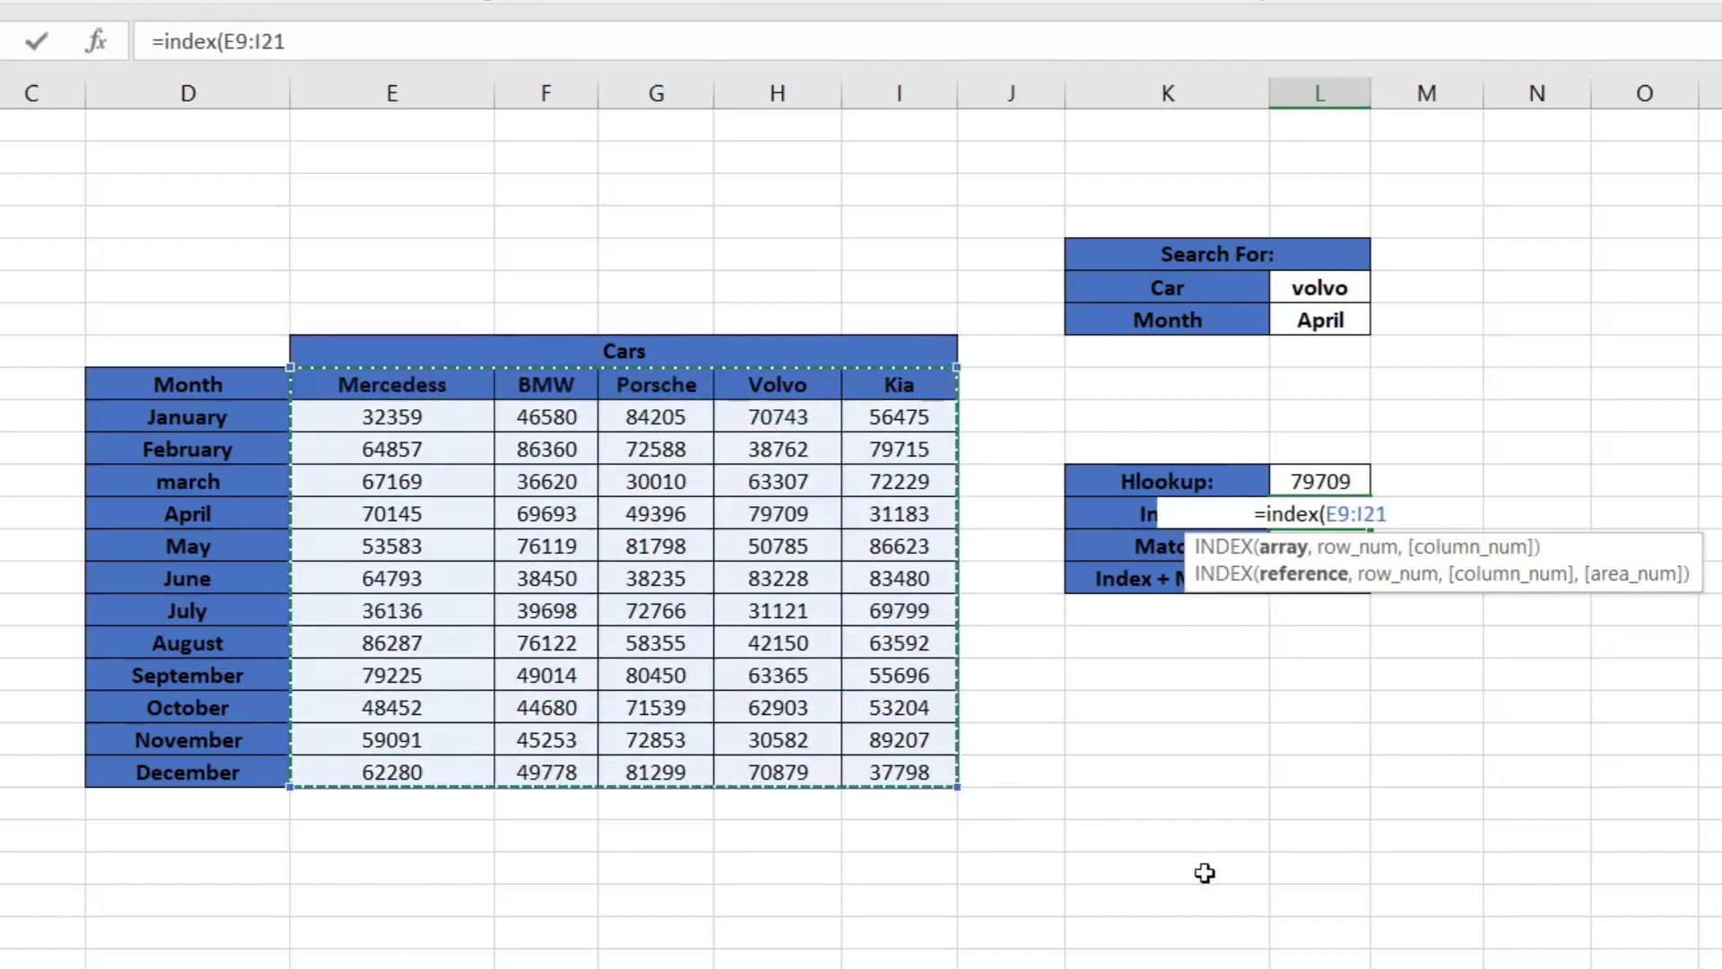
text(,)
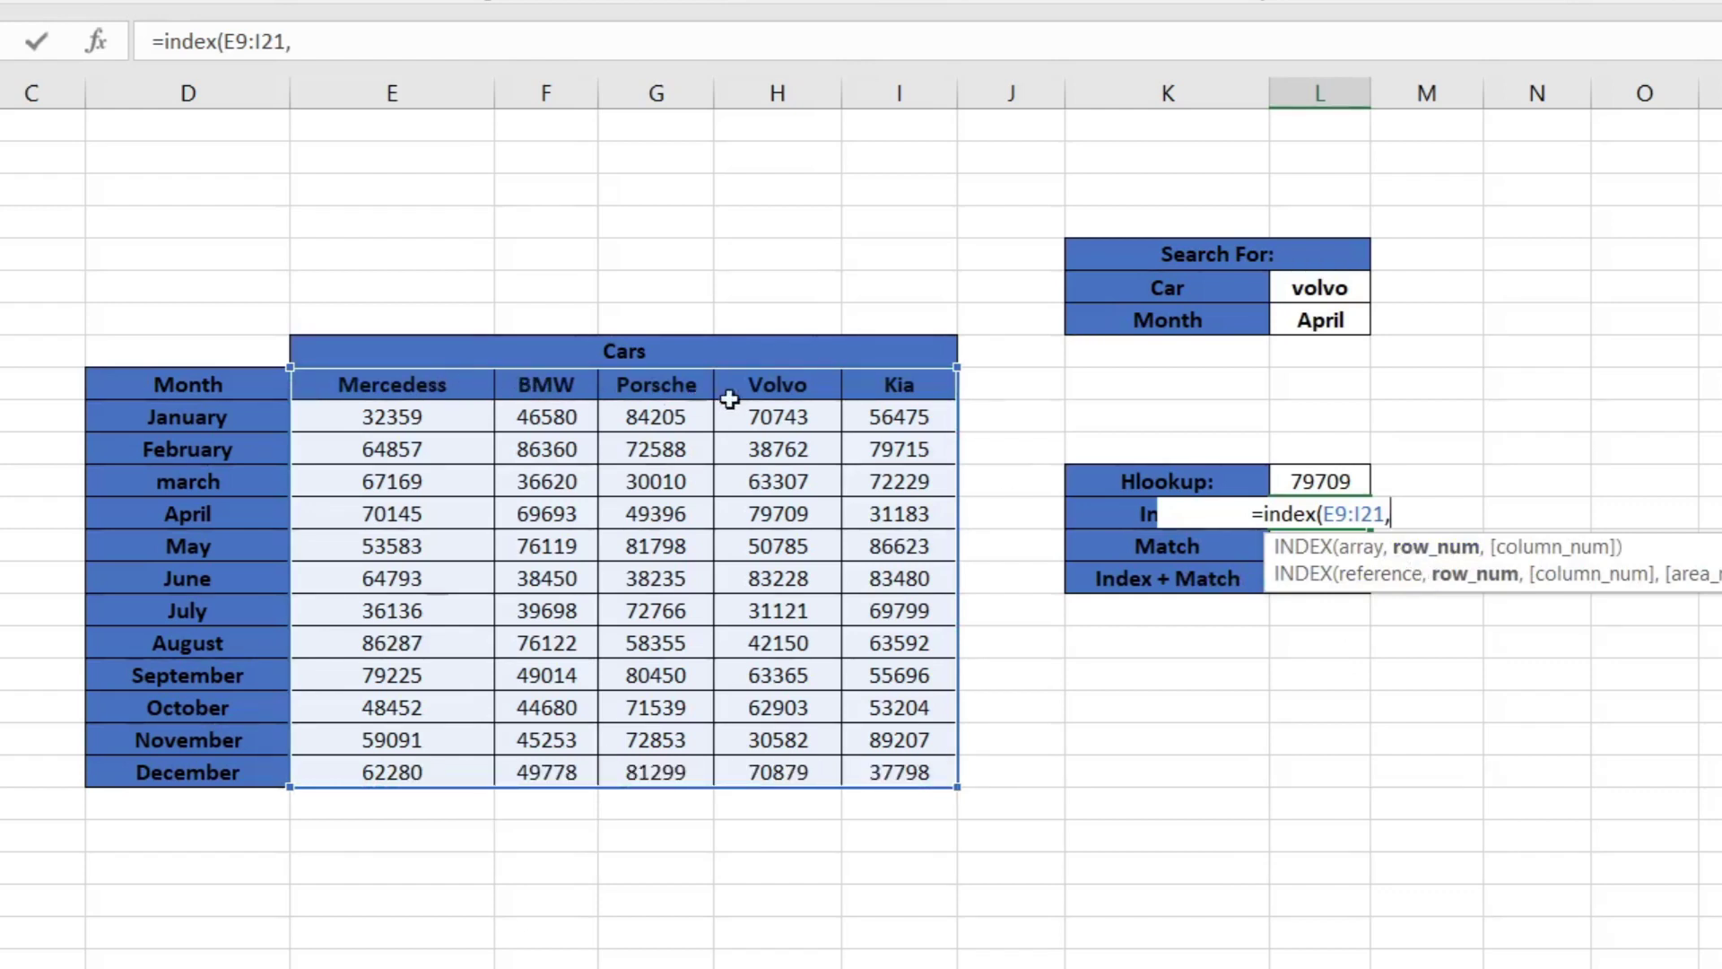
text(4)
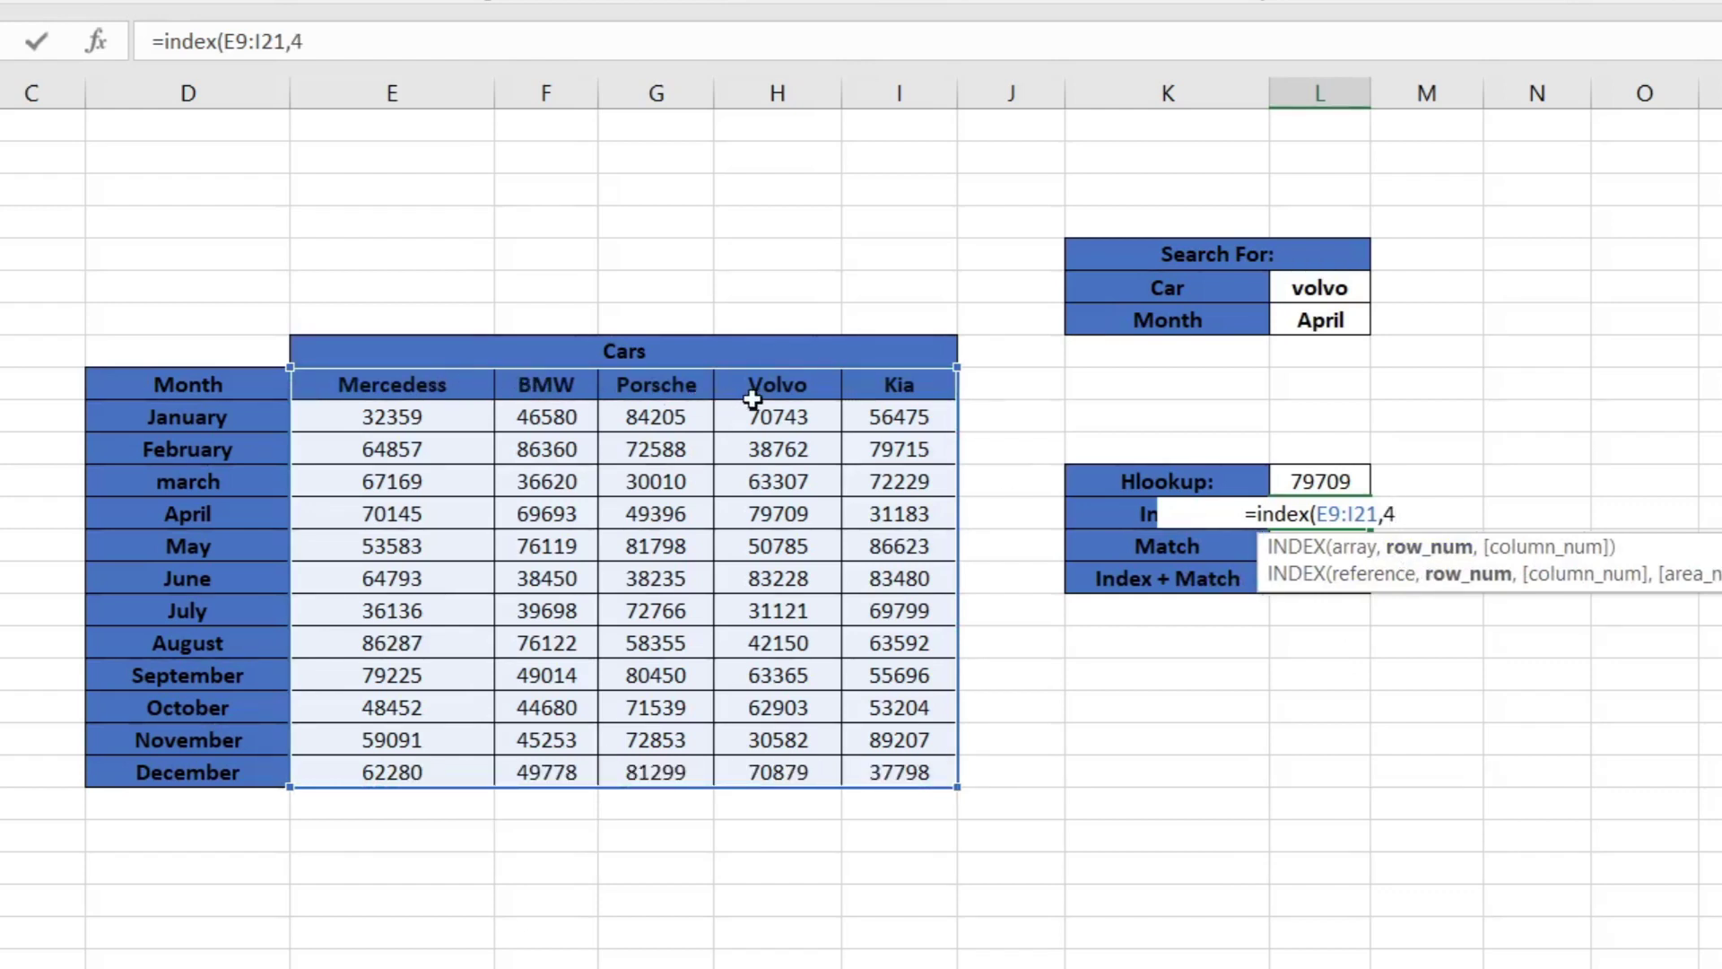
key(Return)
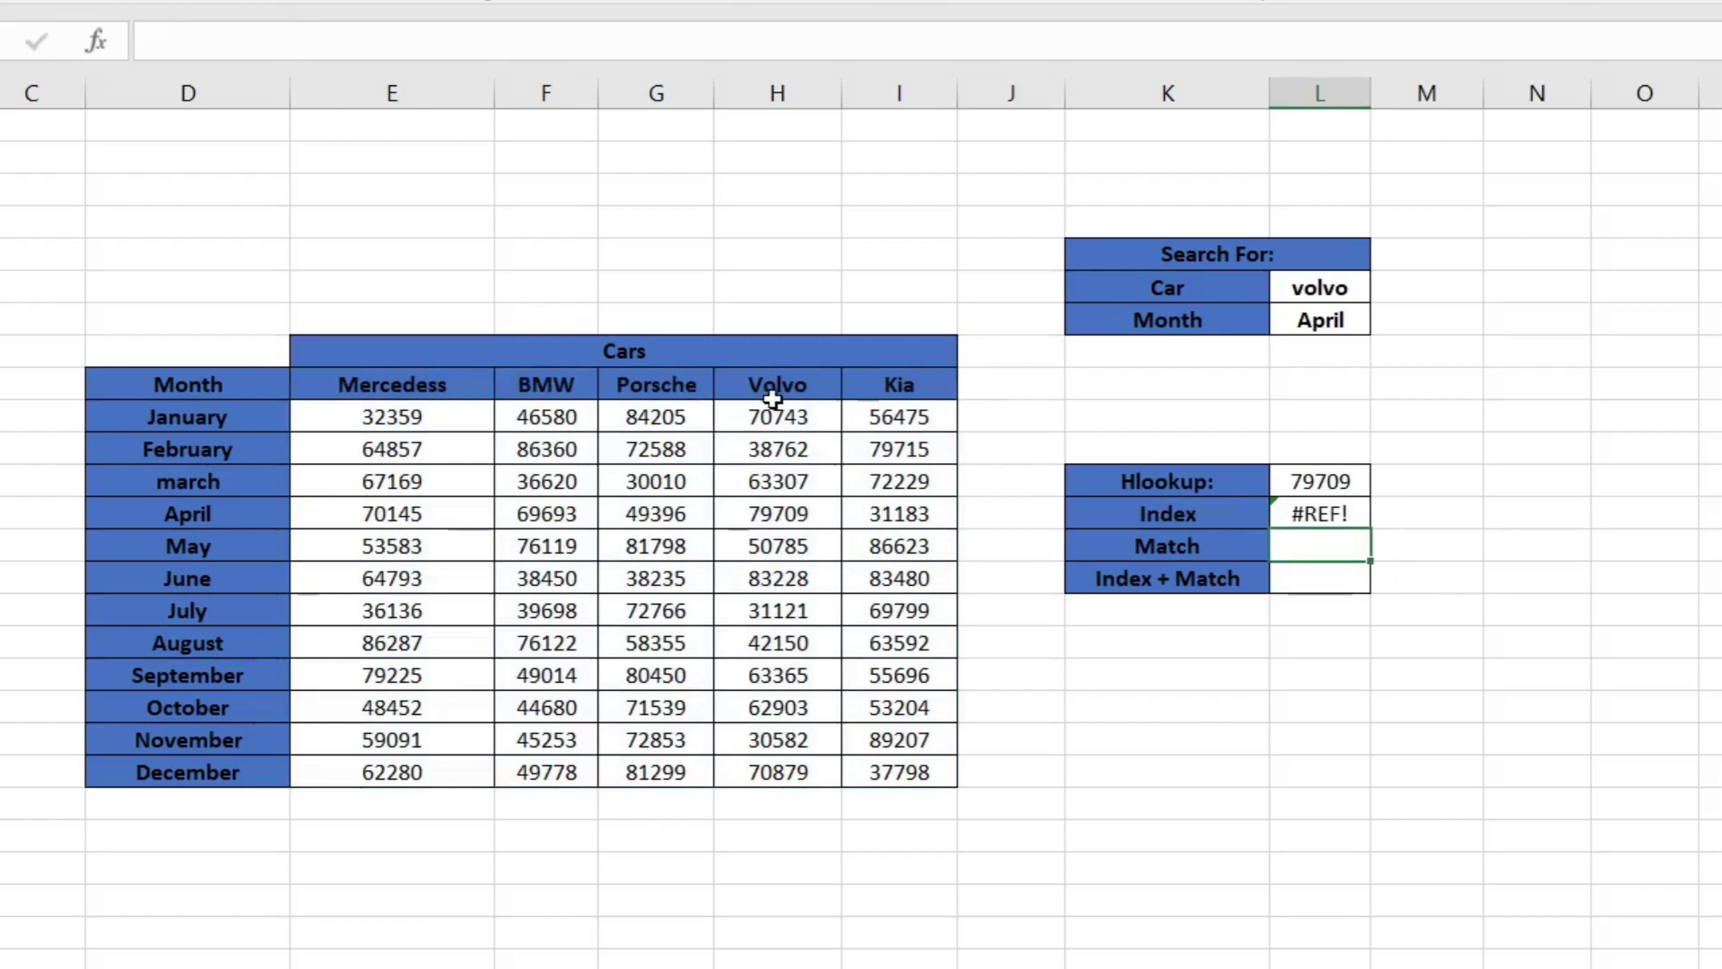
Change the INDEX range to the car header row E9:I9, so it returns Volvo
click(1298, 513)
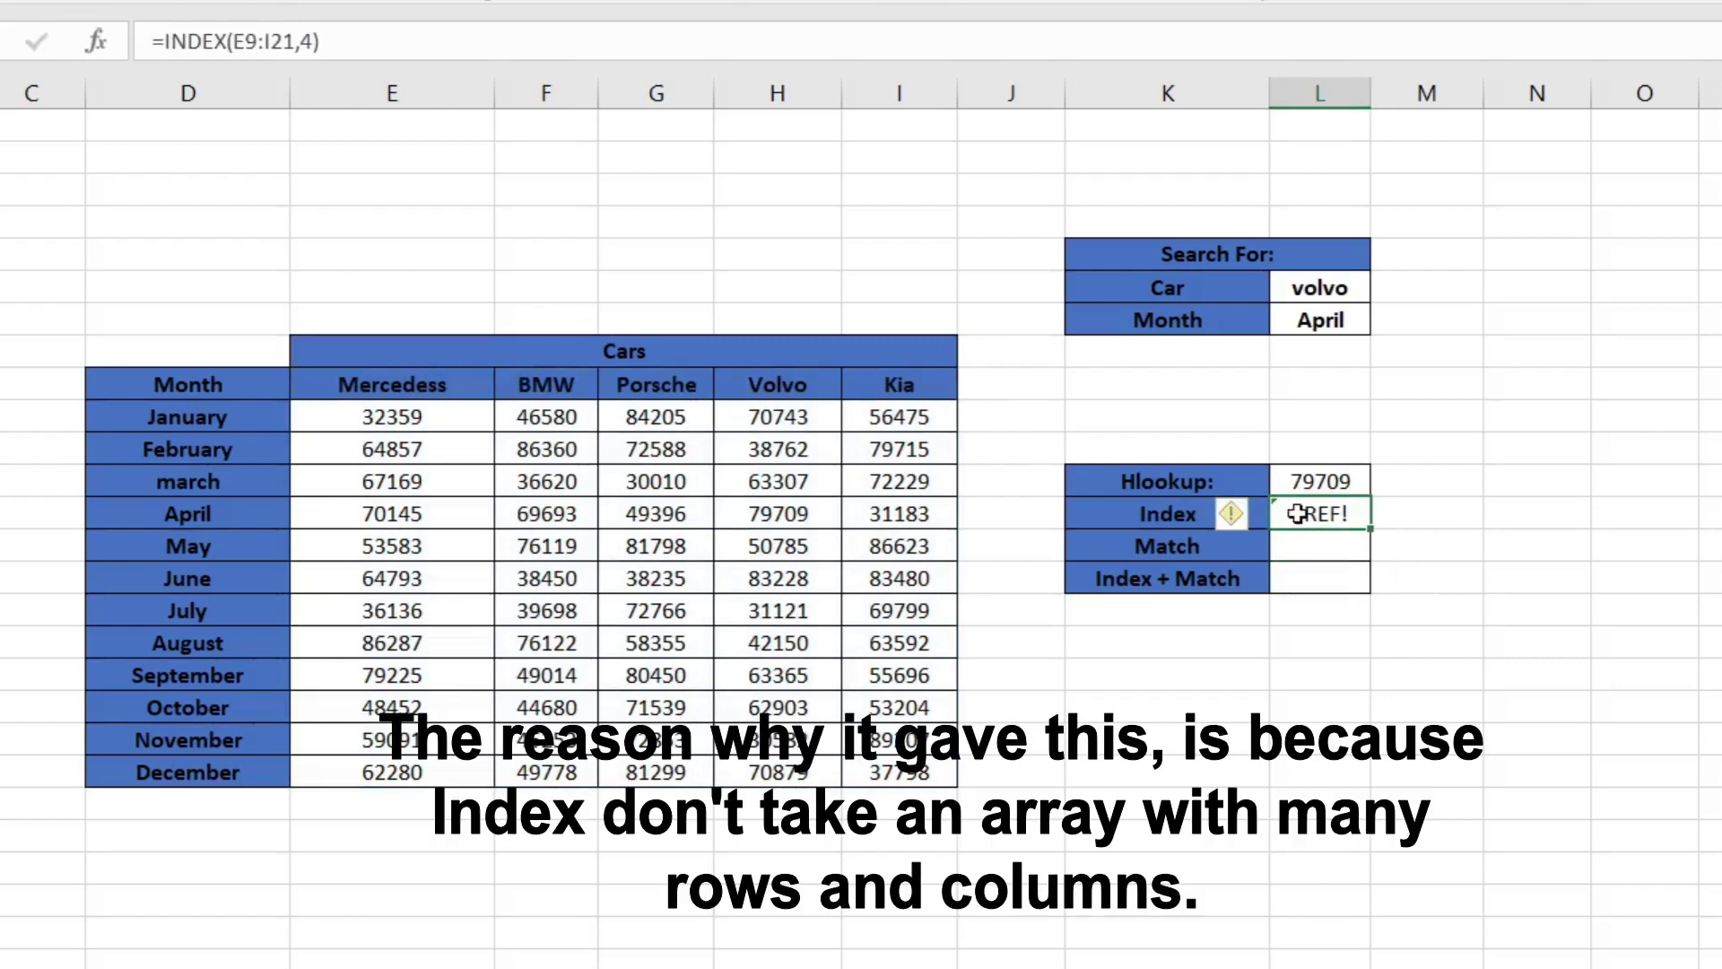
double_click(1298, 513)
drag(1316, 513, 1362, 511)
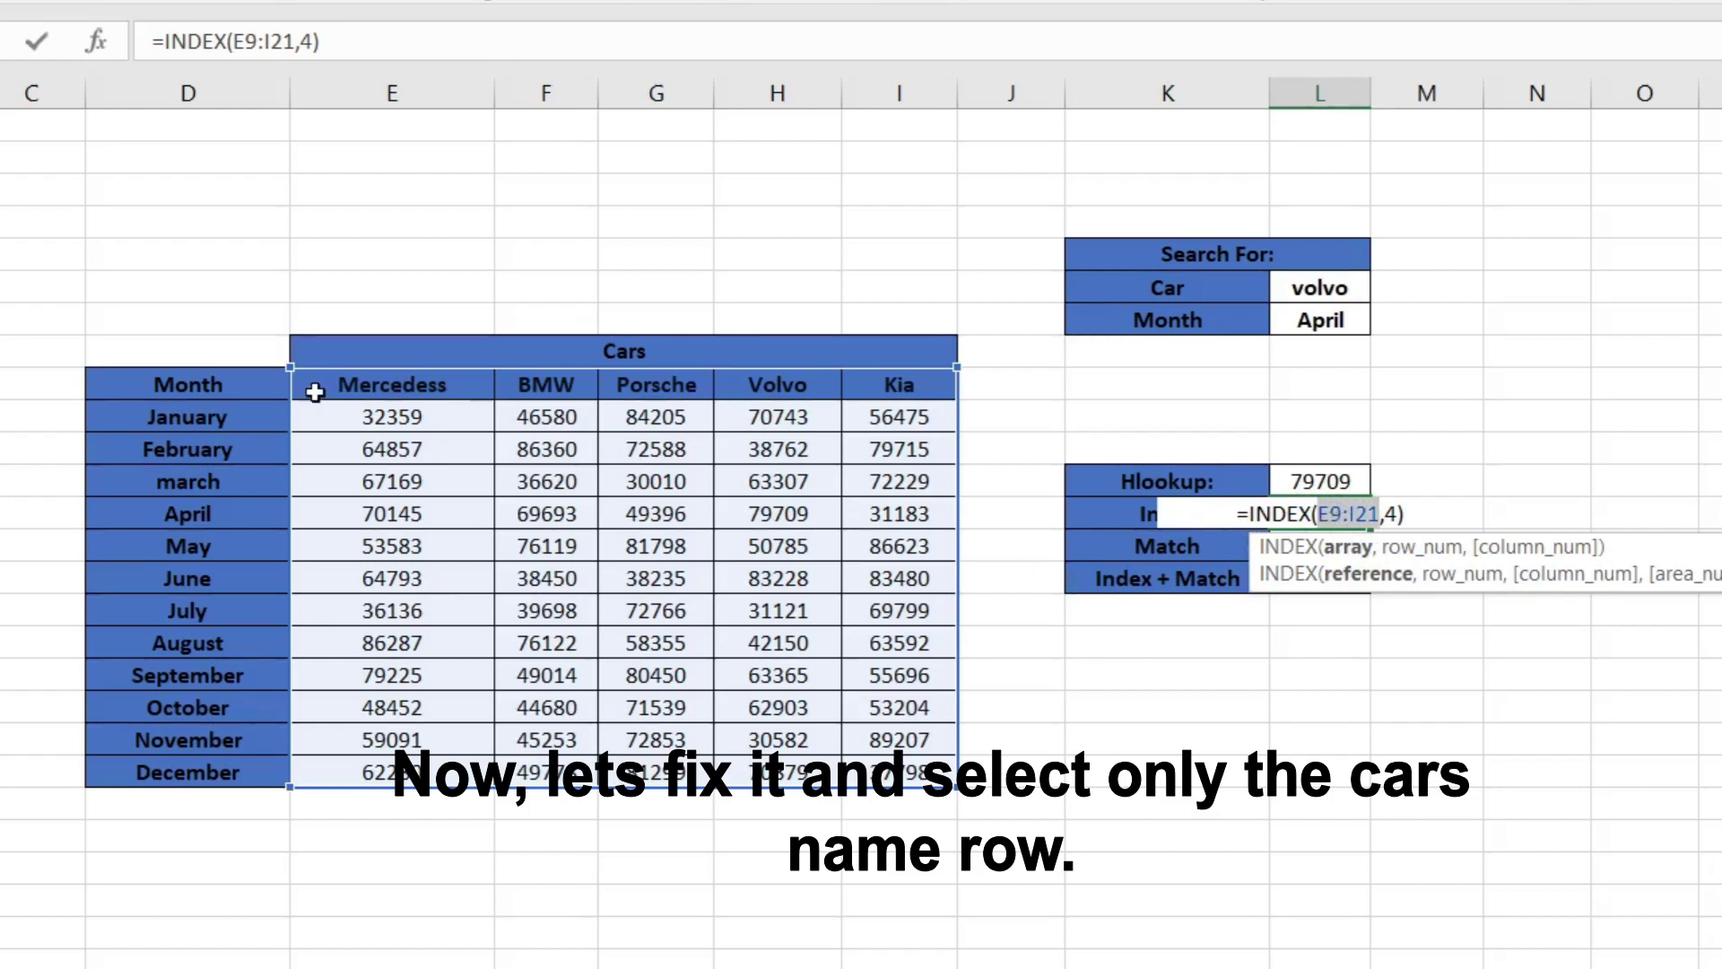
click(392, 392)
drag(392, 392, 932, 395)
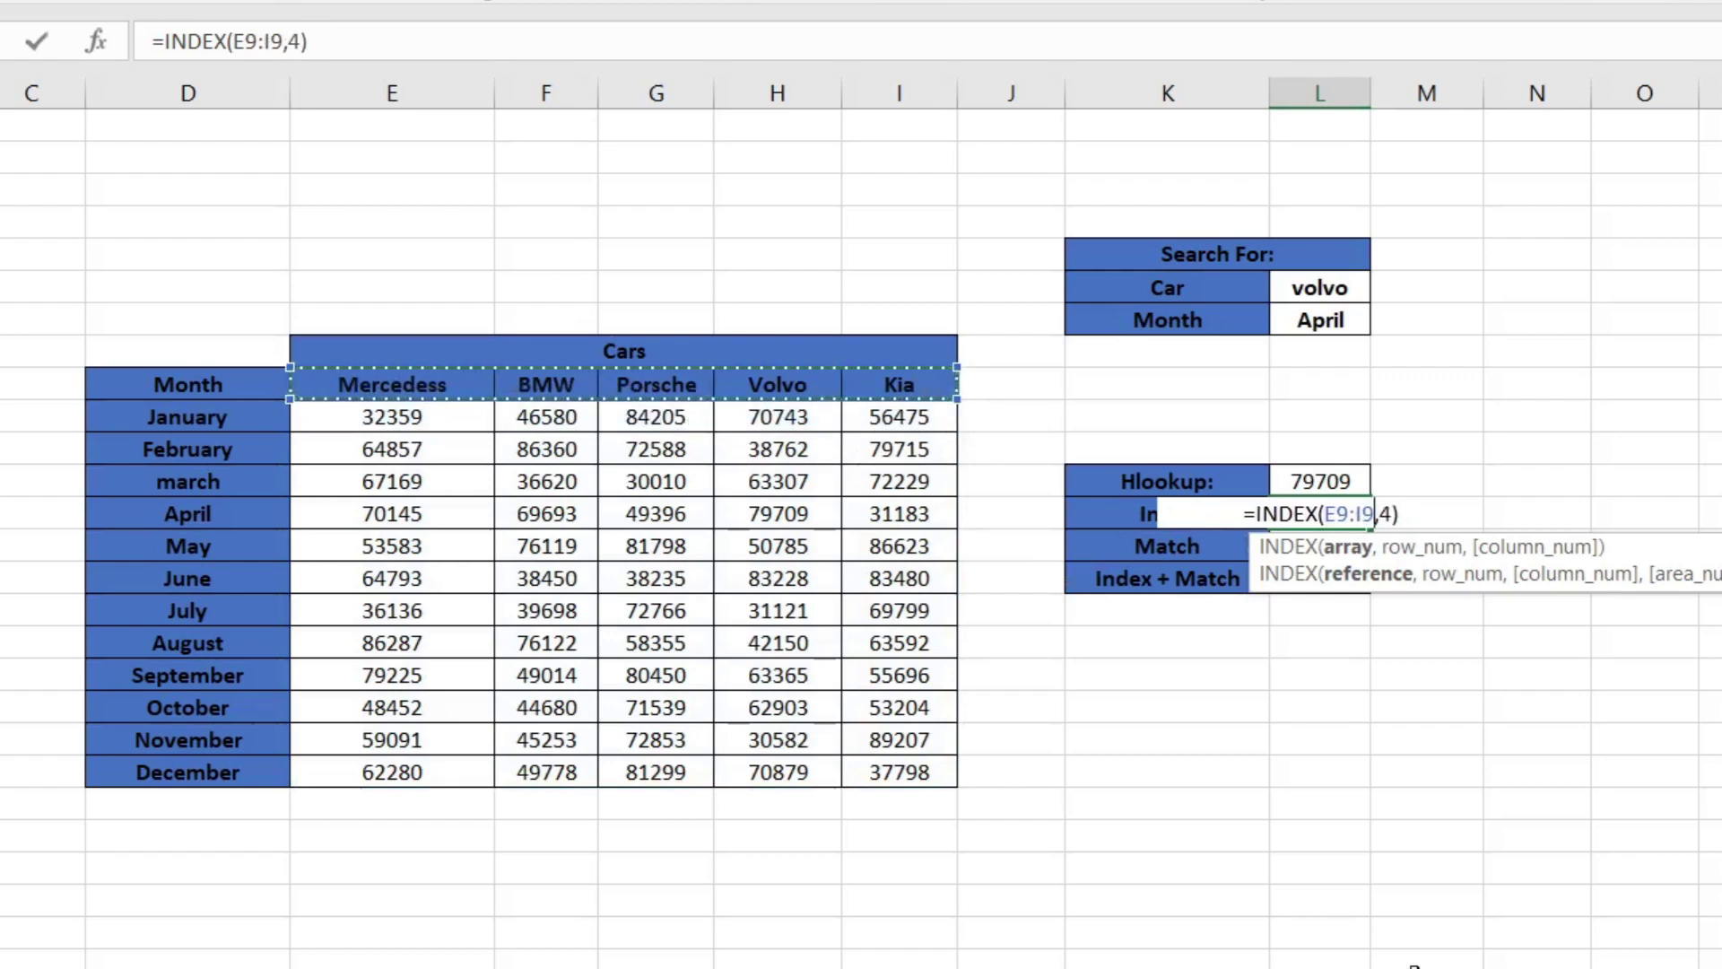
key(Return)
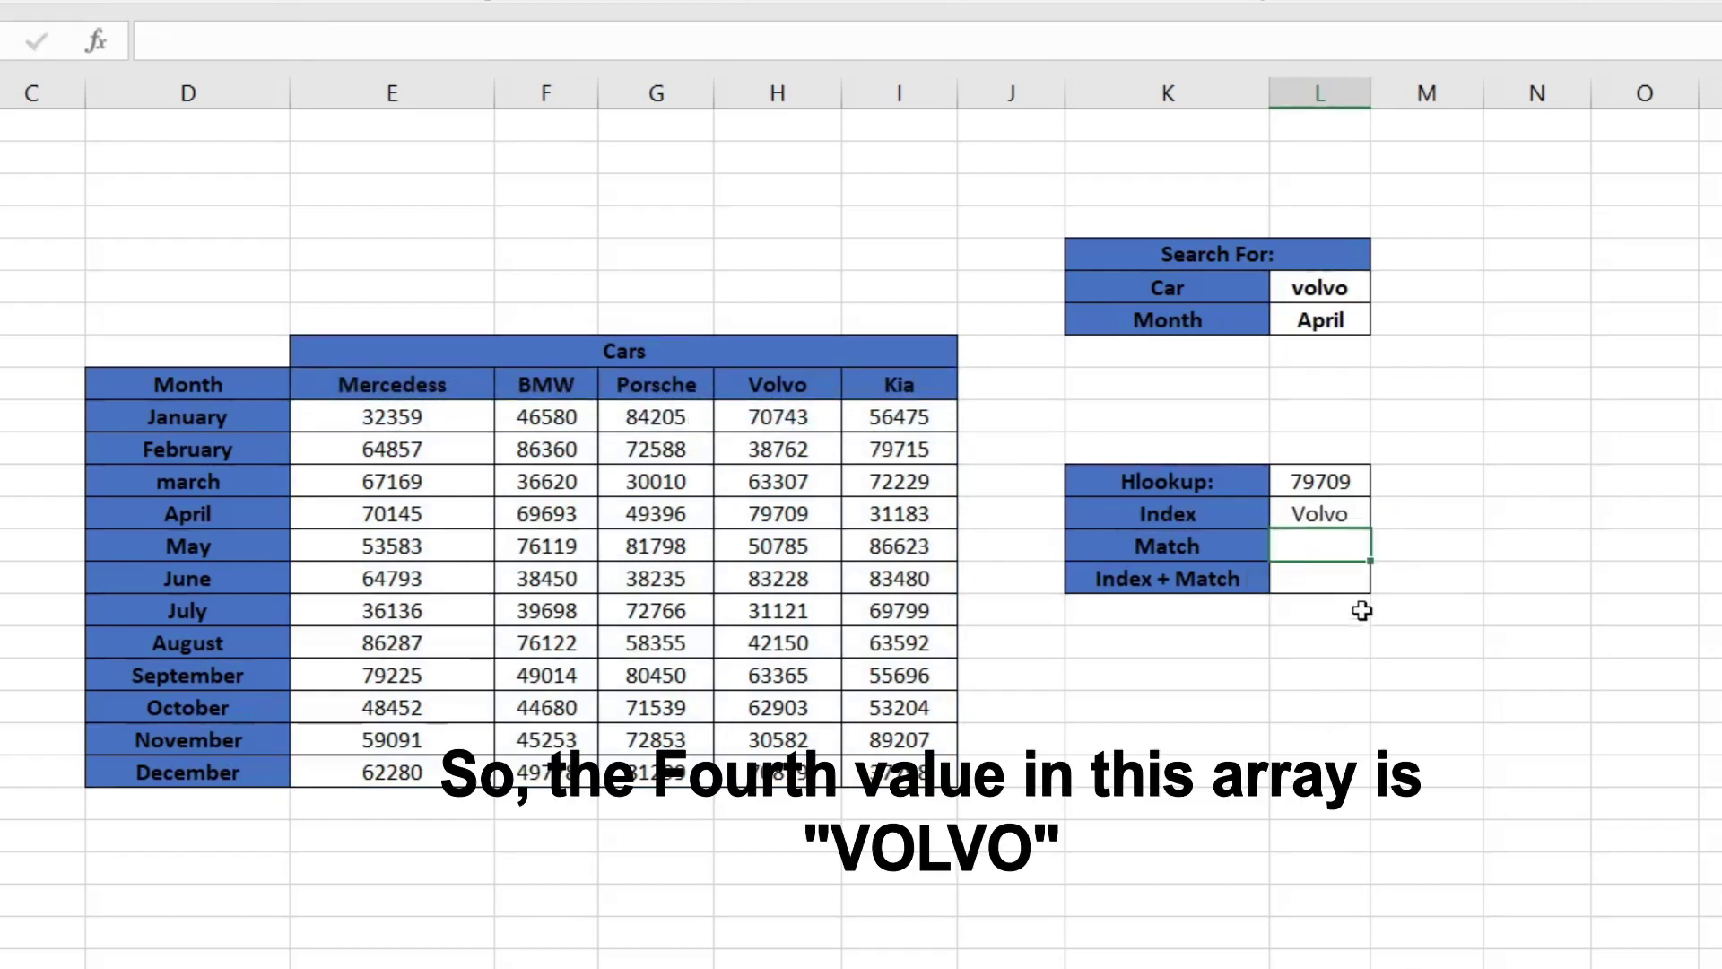
Change the INDEX position from 4 to 5 so the result becomes Kia
click(1317, 513)
double_click(1317, 513)
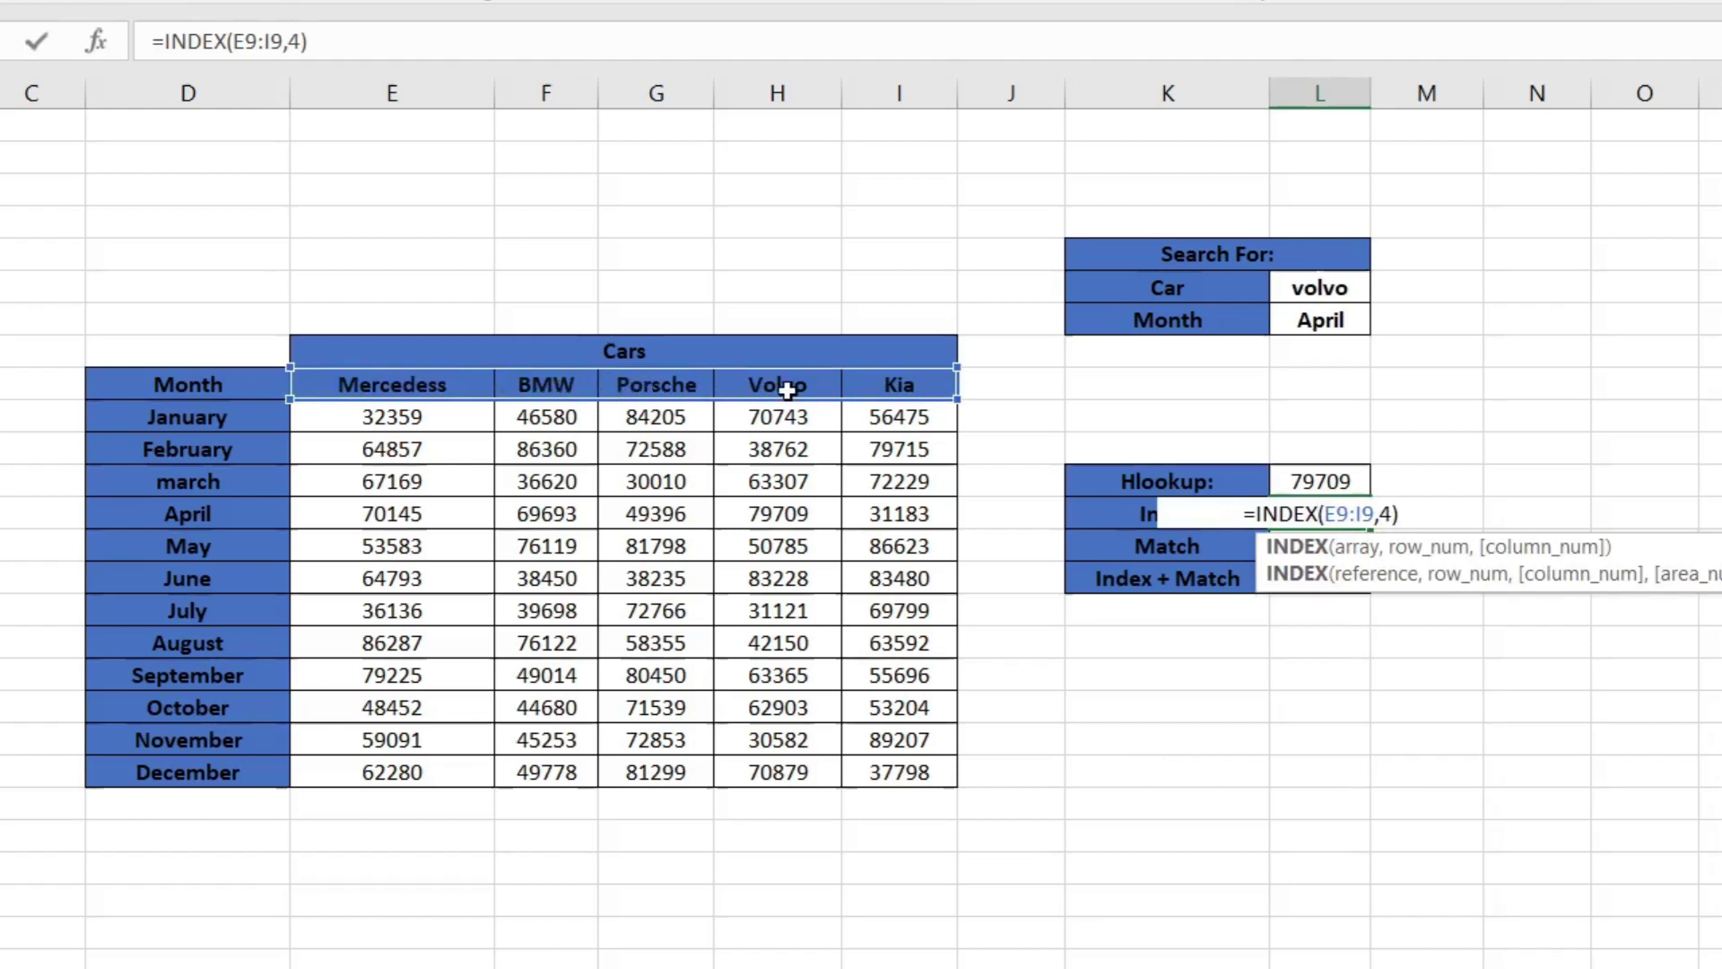
double_click(1385, 515)
text(5)
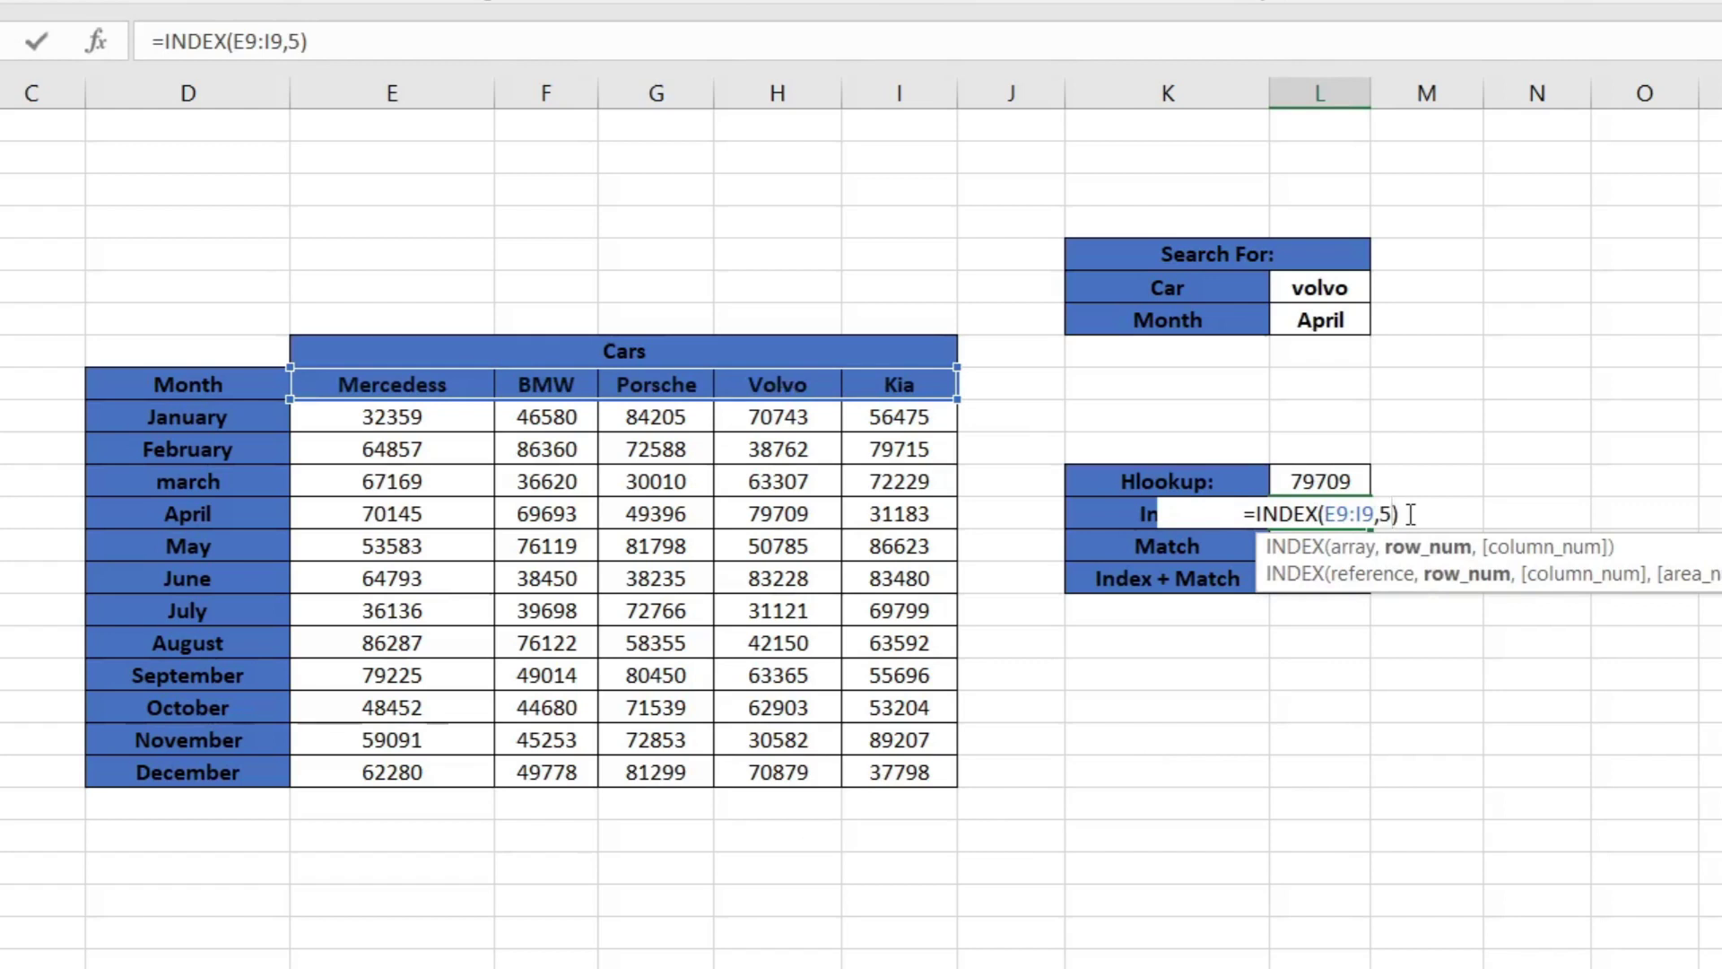
key(Return)
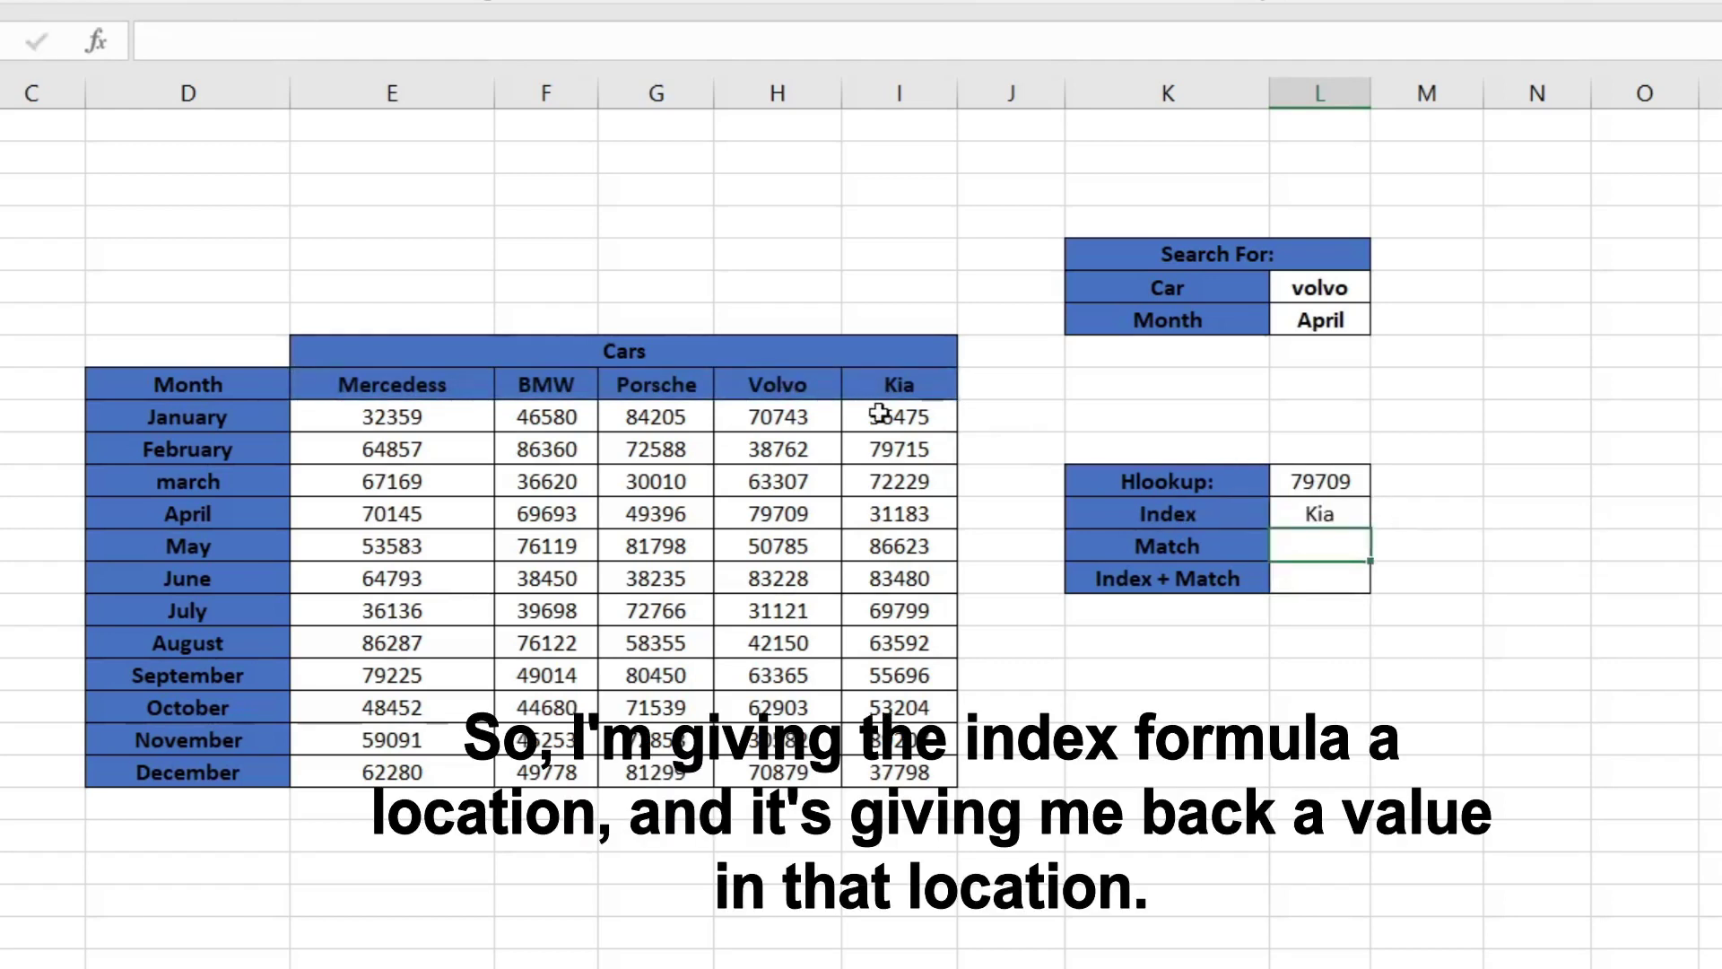
Check that Kia is the fifth car header used by the INDEX formula
click(879, 415)
click(890, 384)
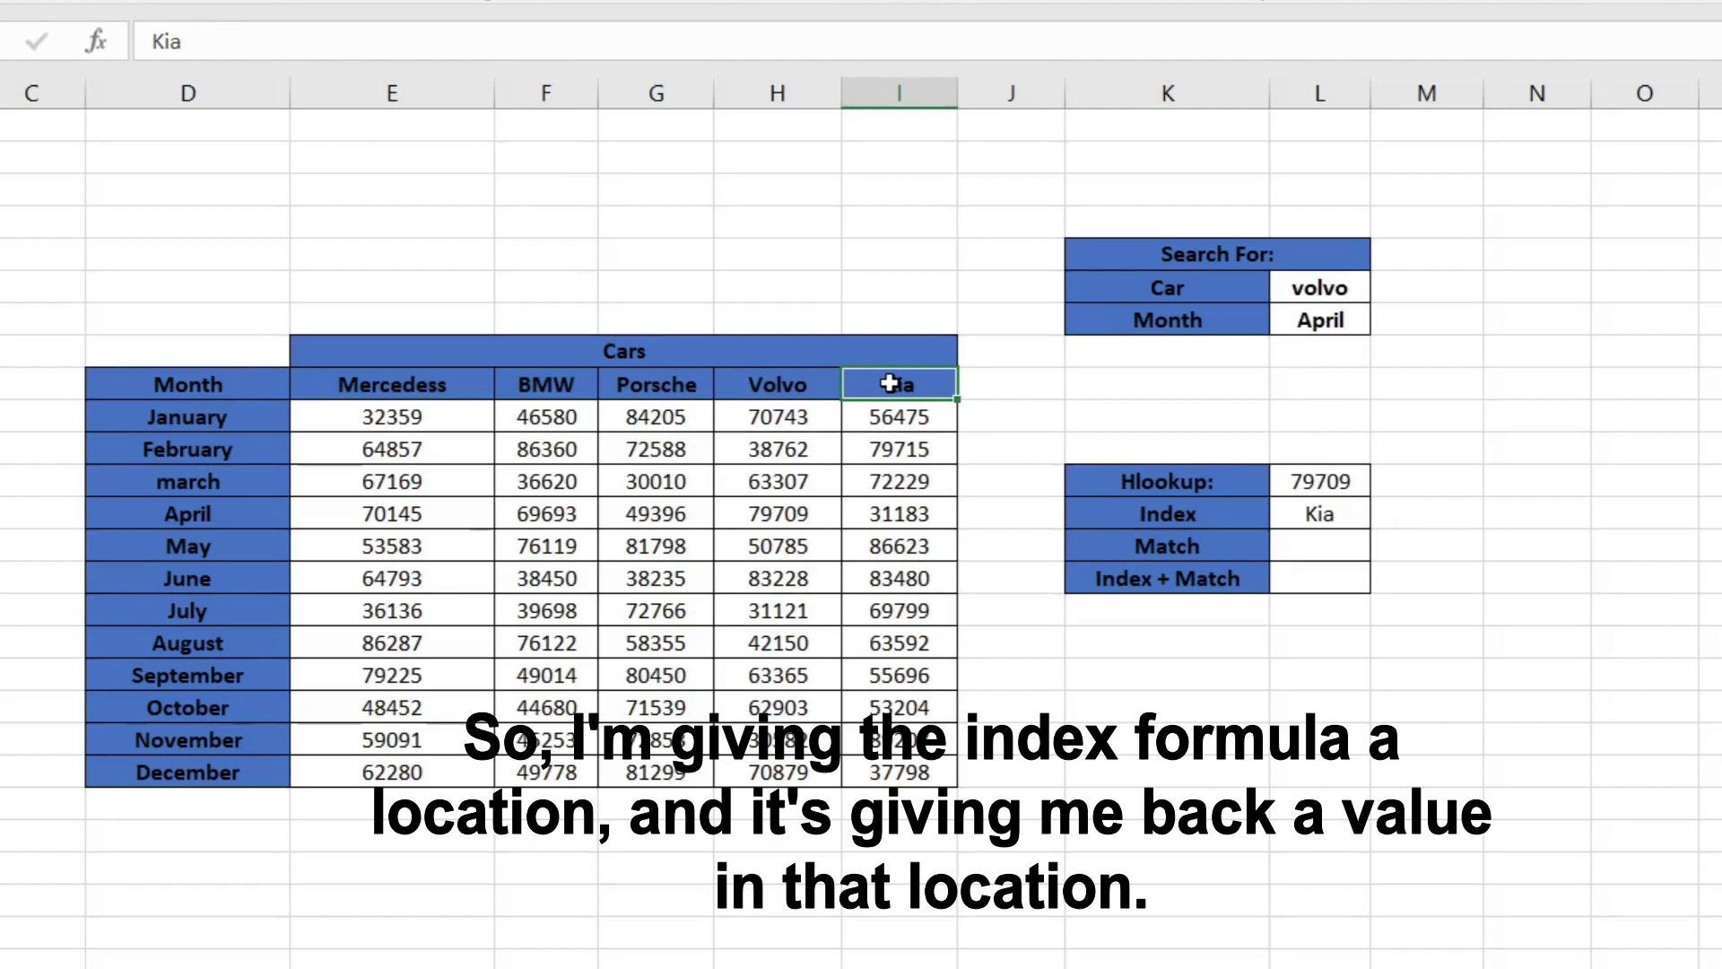
double_click(1341, 513)
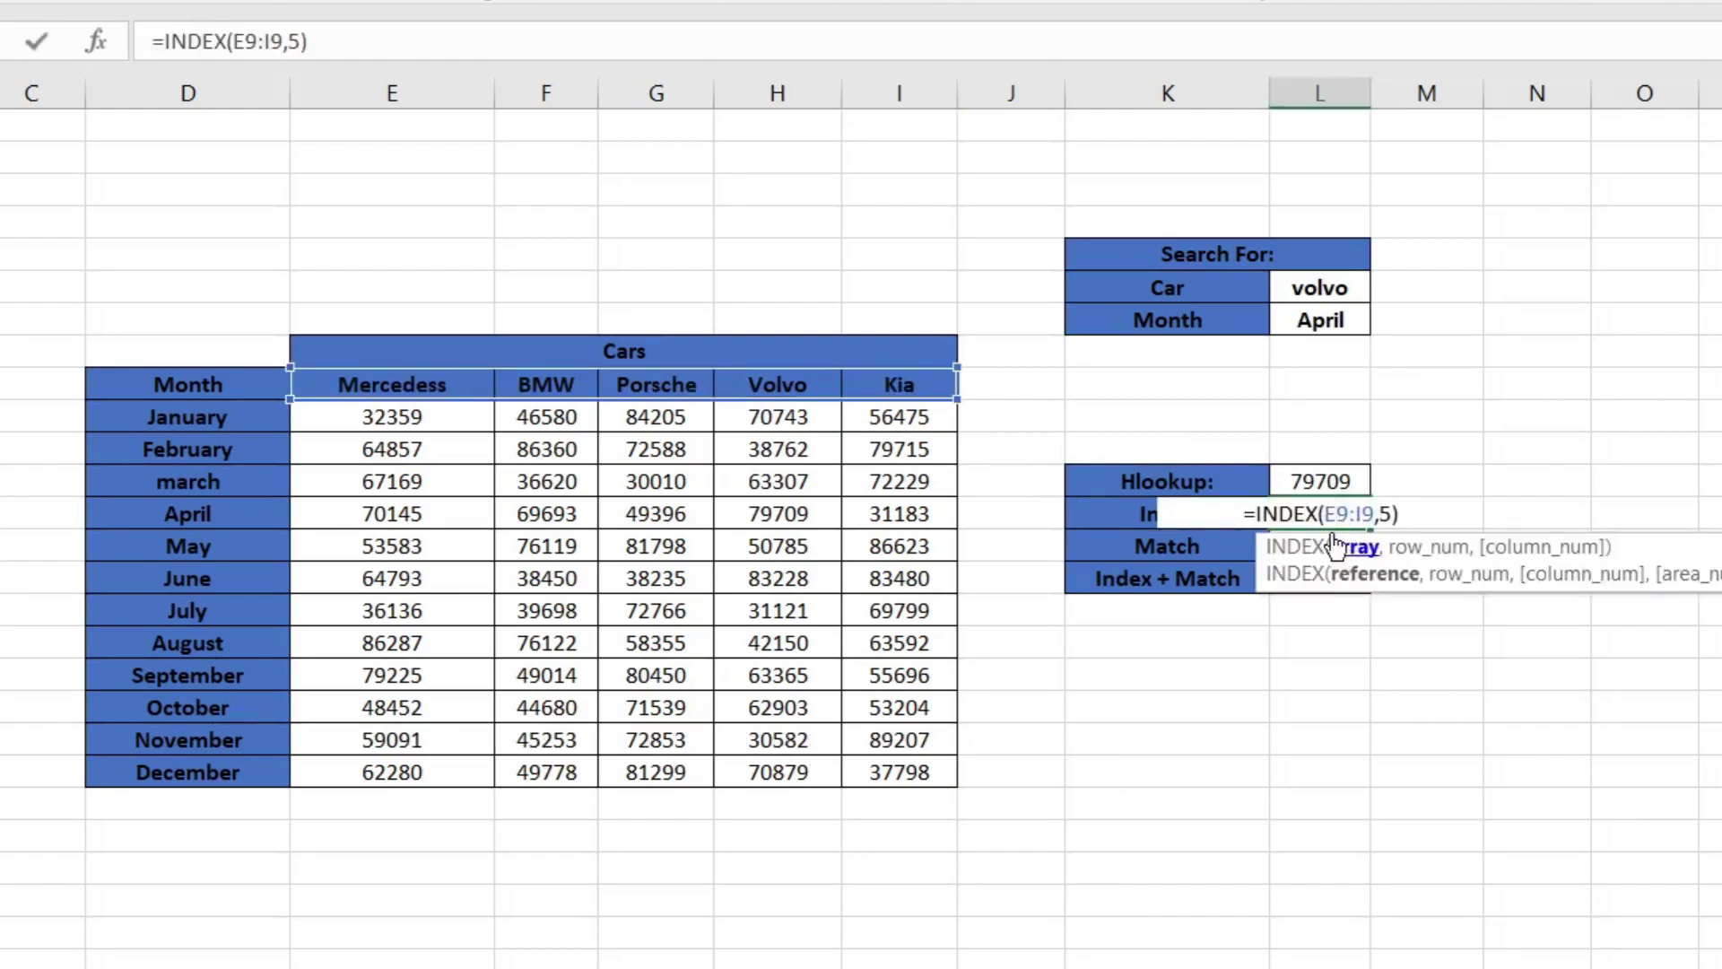
key(Return)
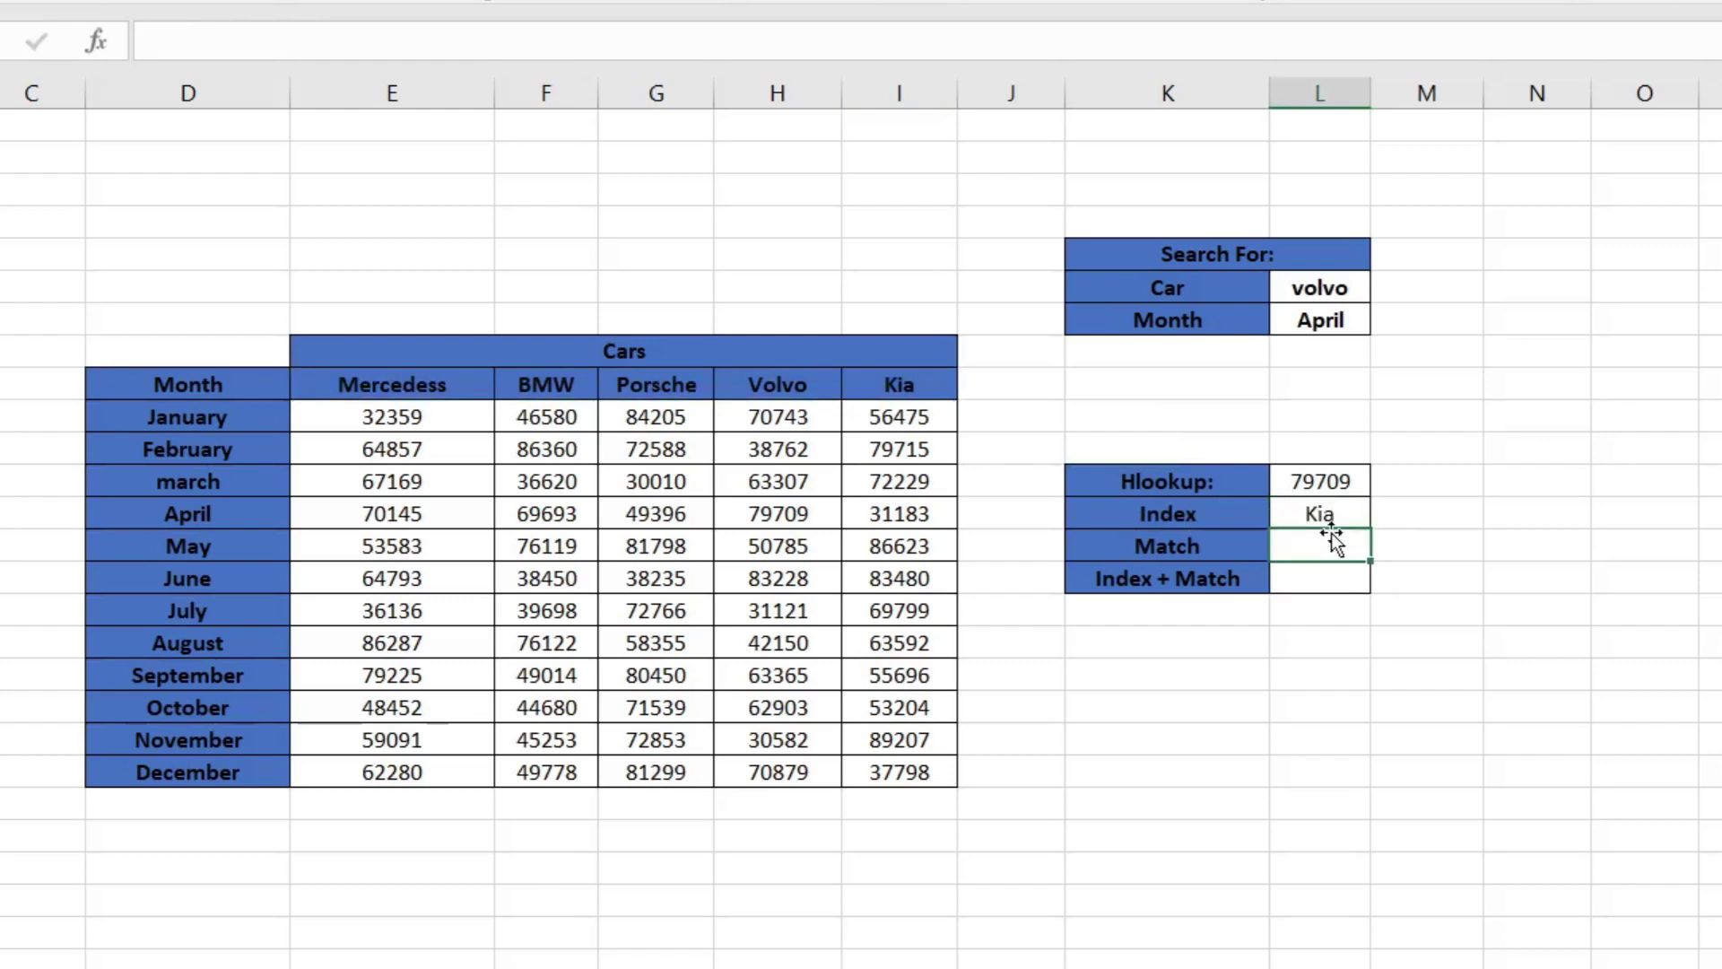
Enter =MATCH(L12,E10:I21,0) in the Match cell, looking up the HLOOKUP result with exact match
text(=matc)
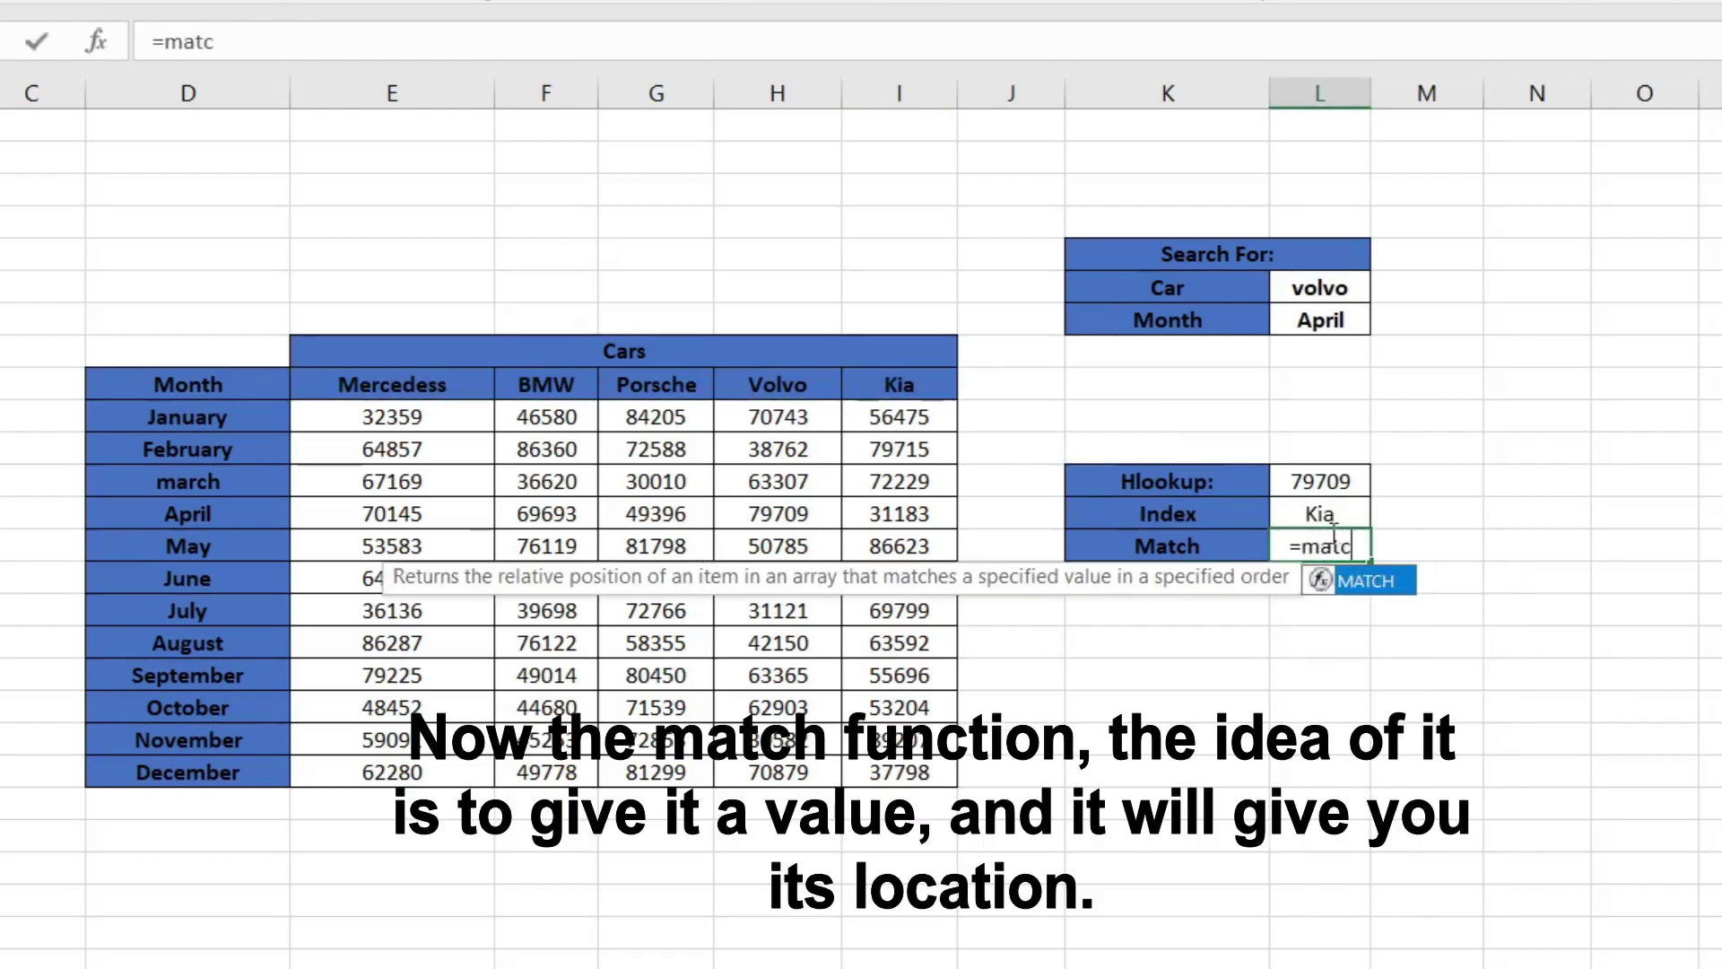
text(h)
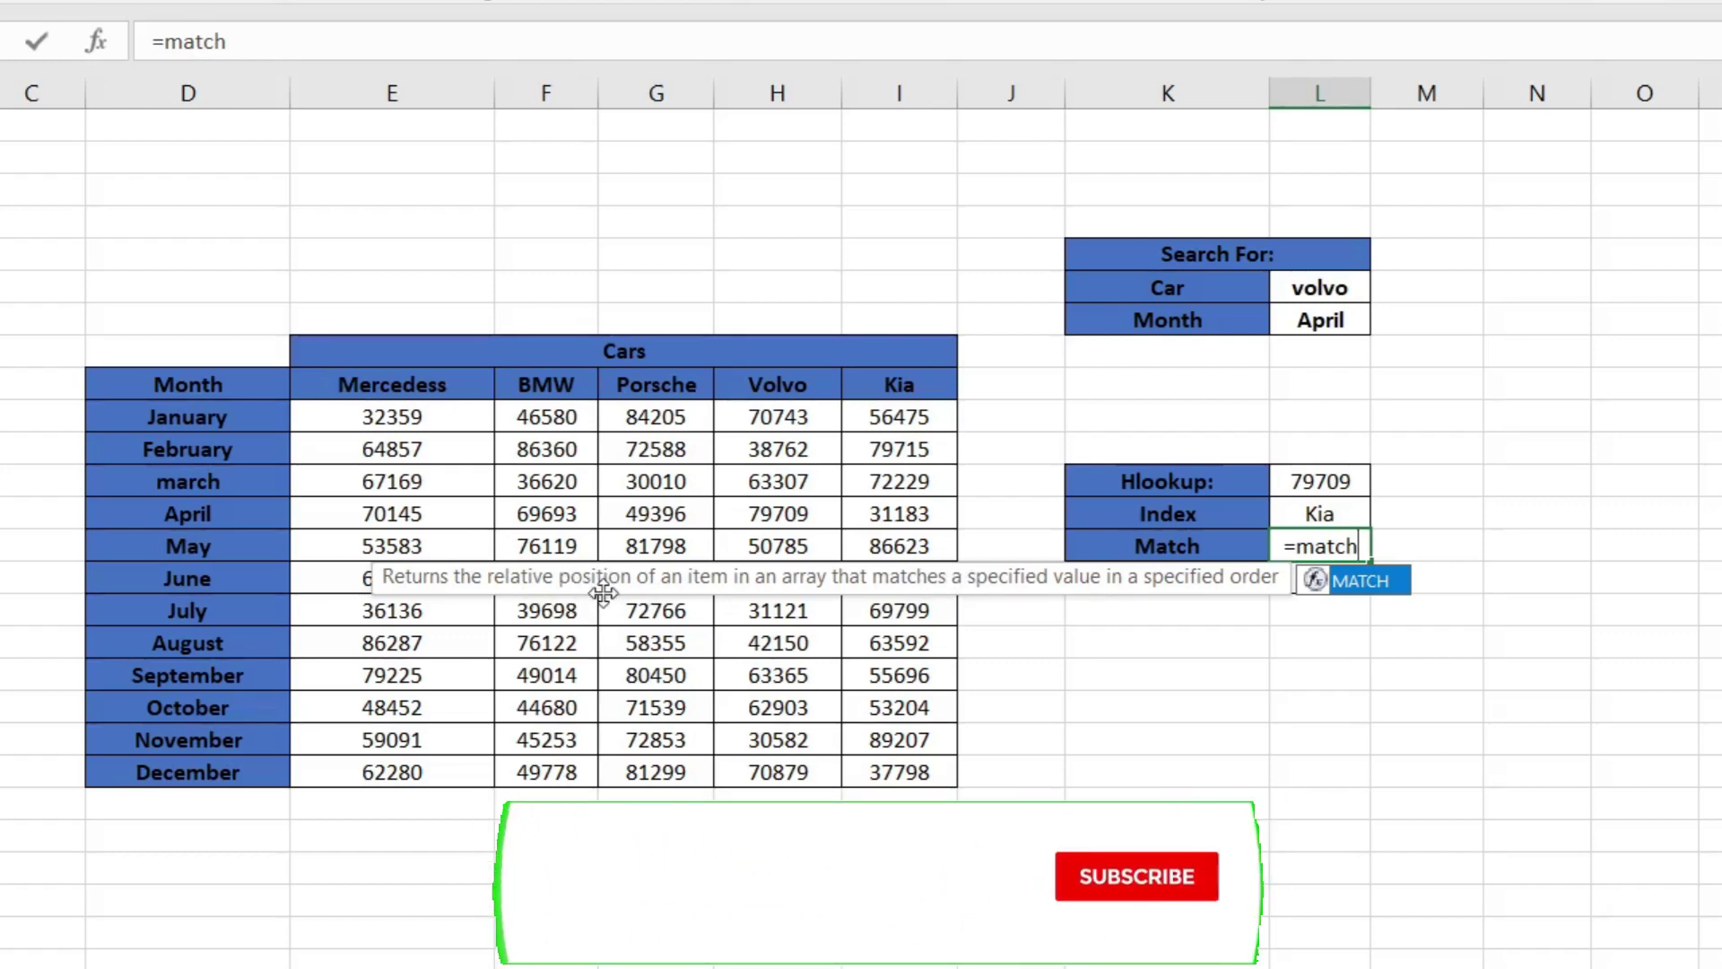
text(()
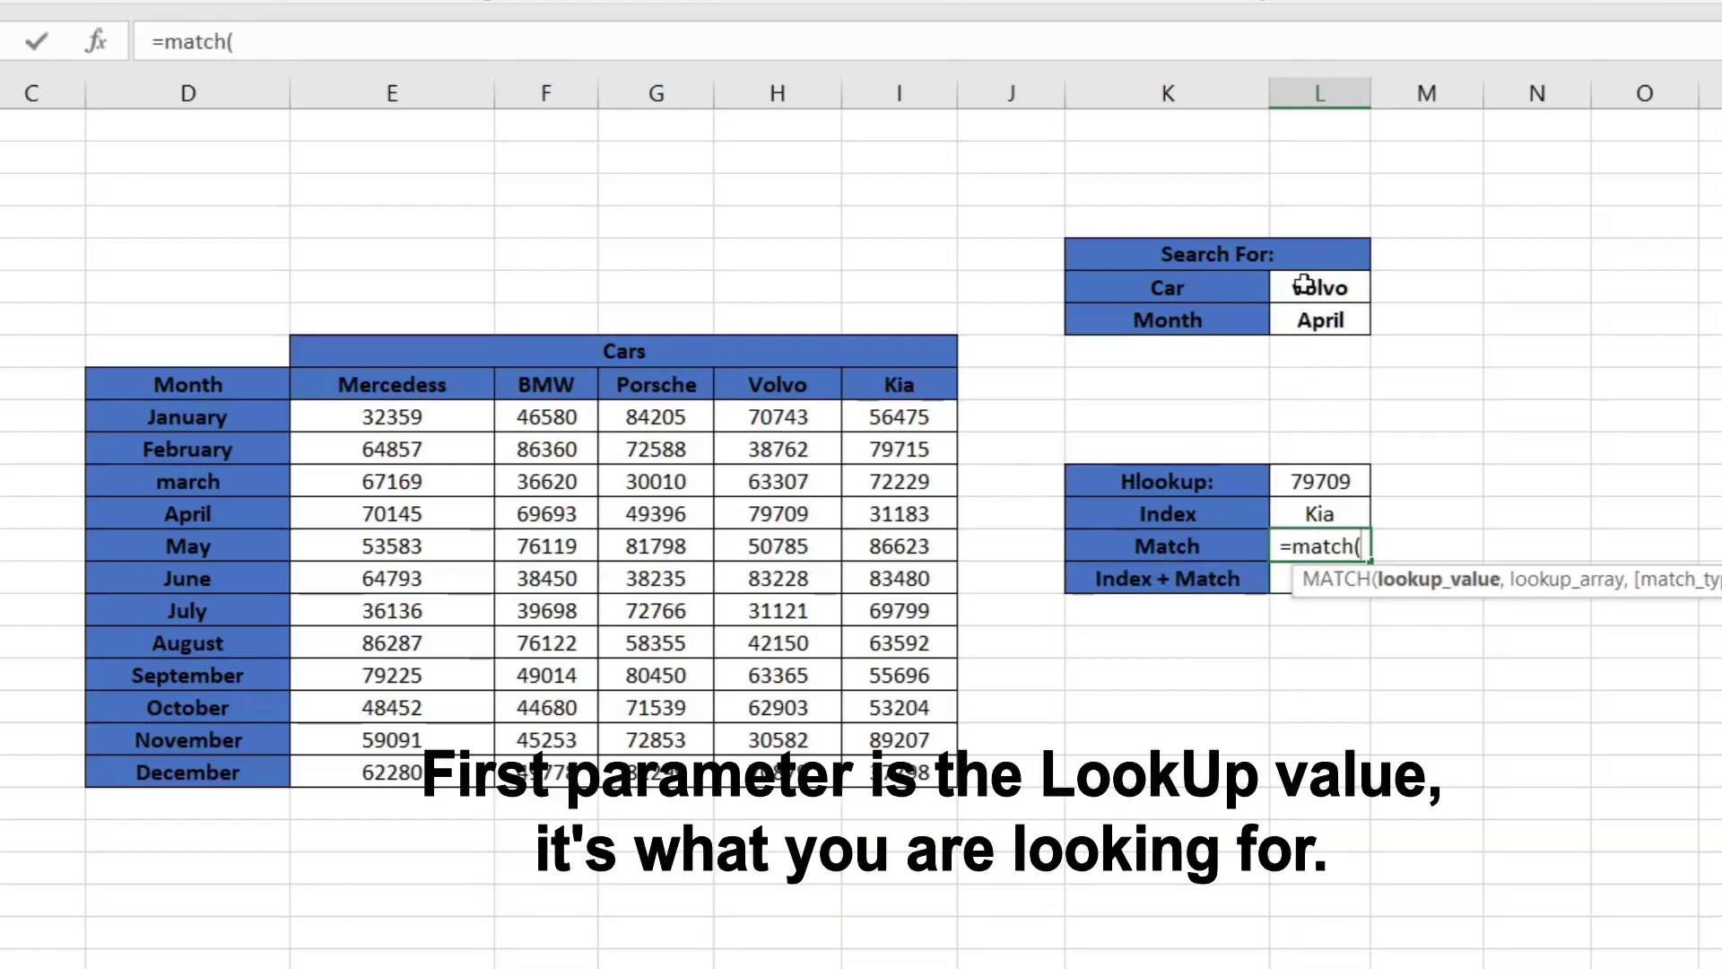
click(1307, 482)
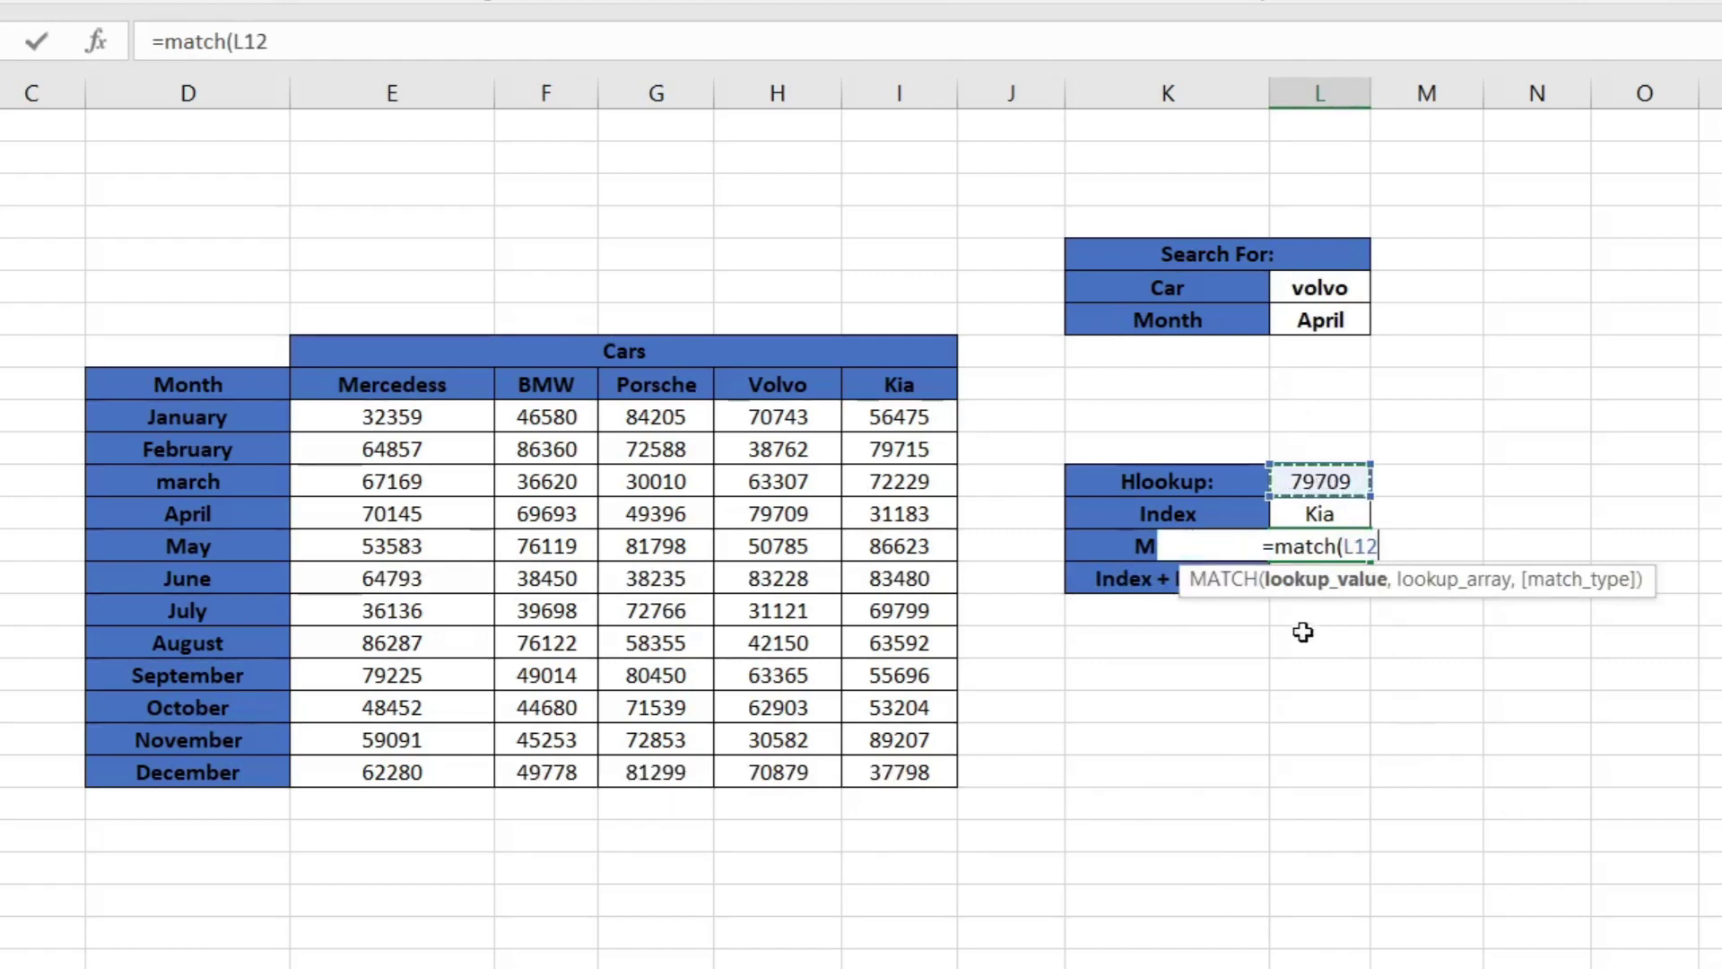
text(,)
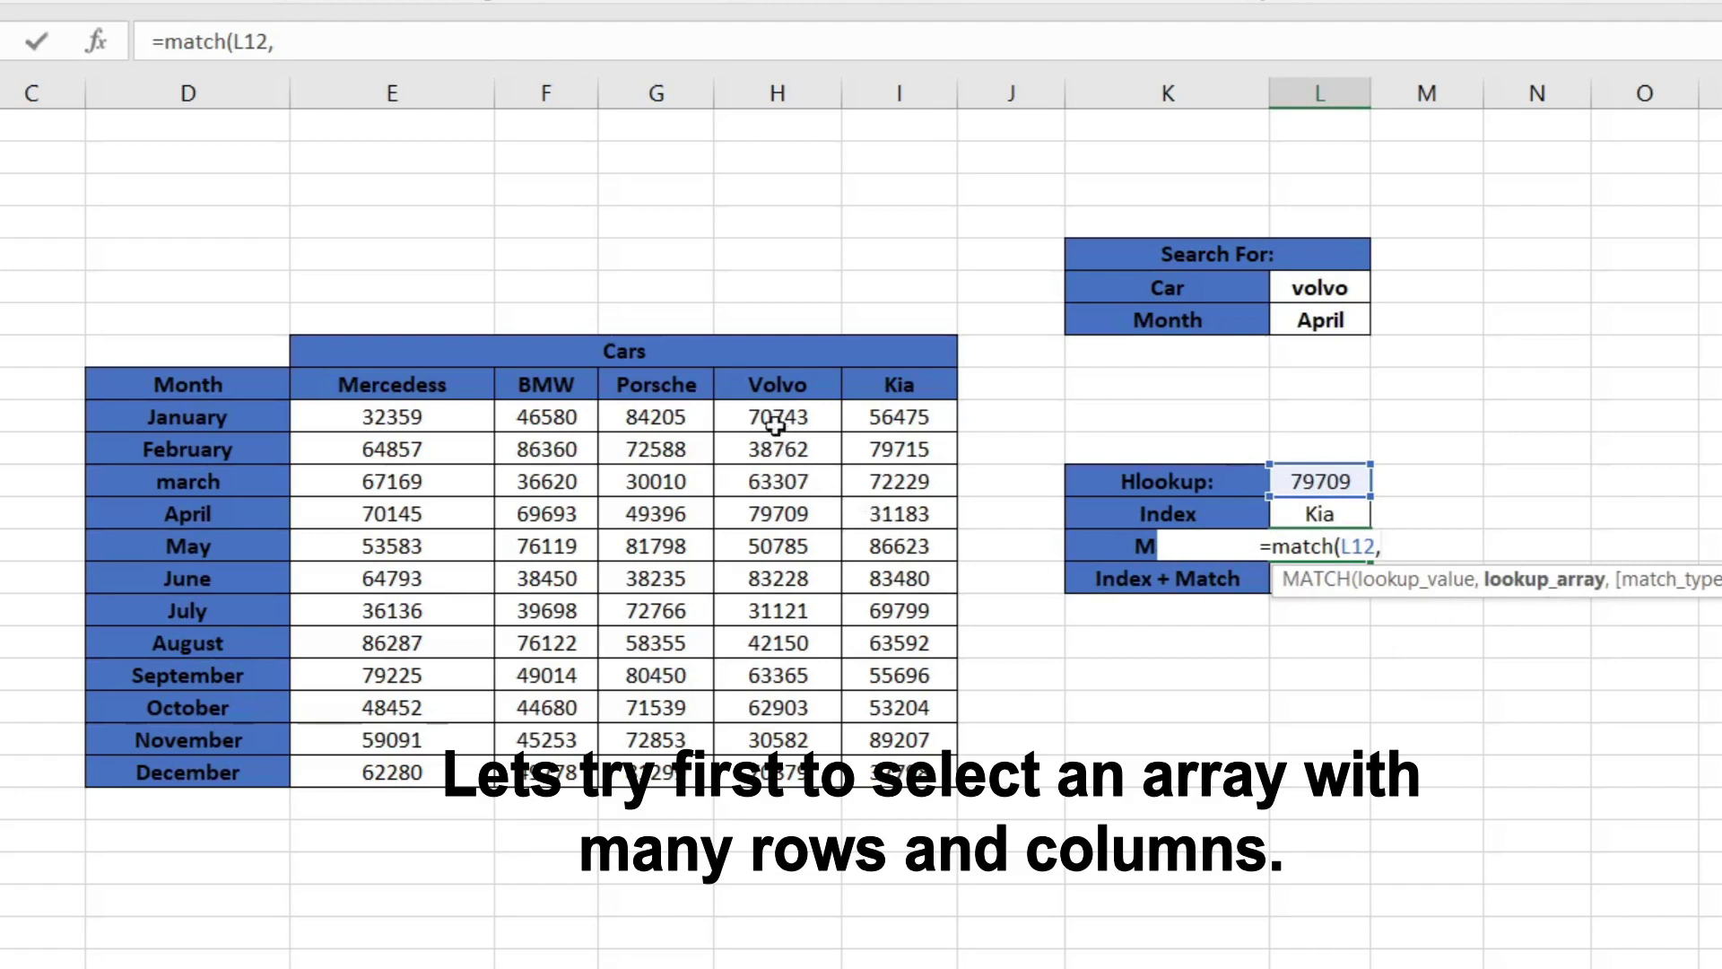
drag(395, 418, 942, 780)
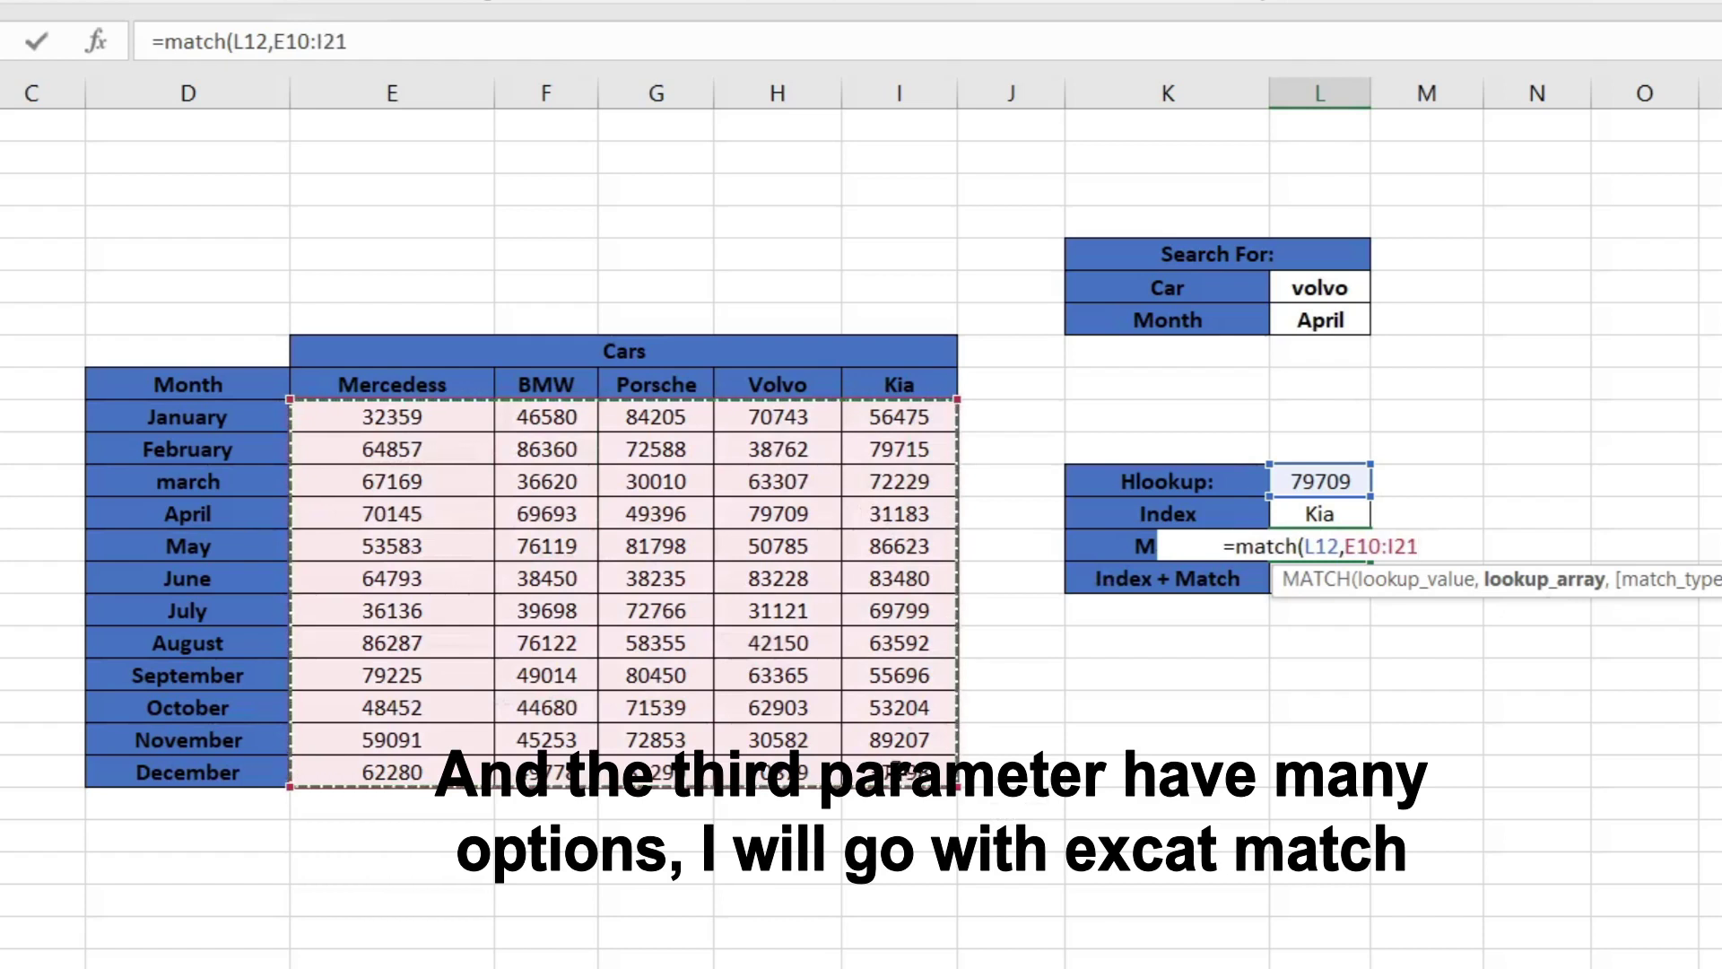
text(,)
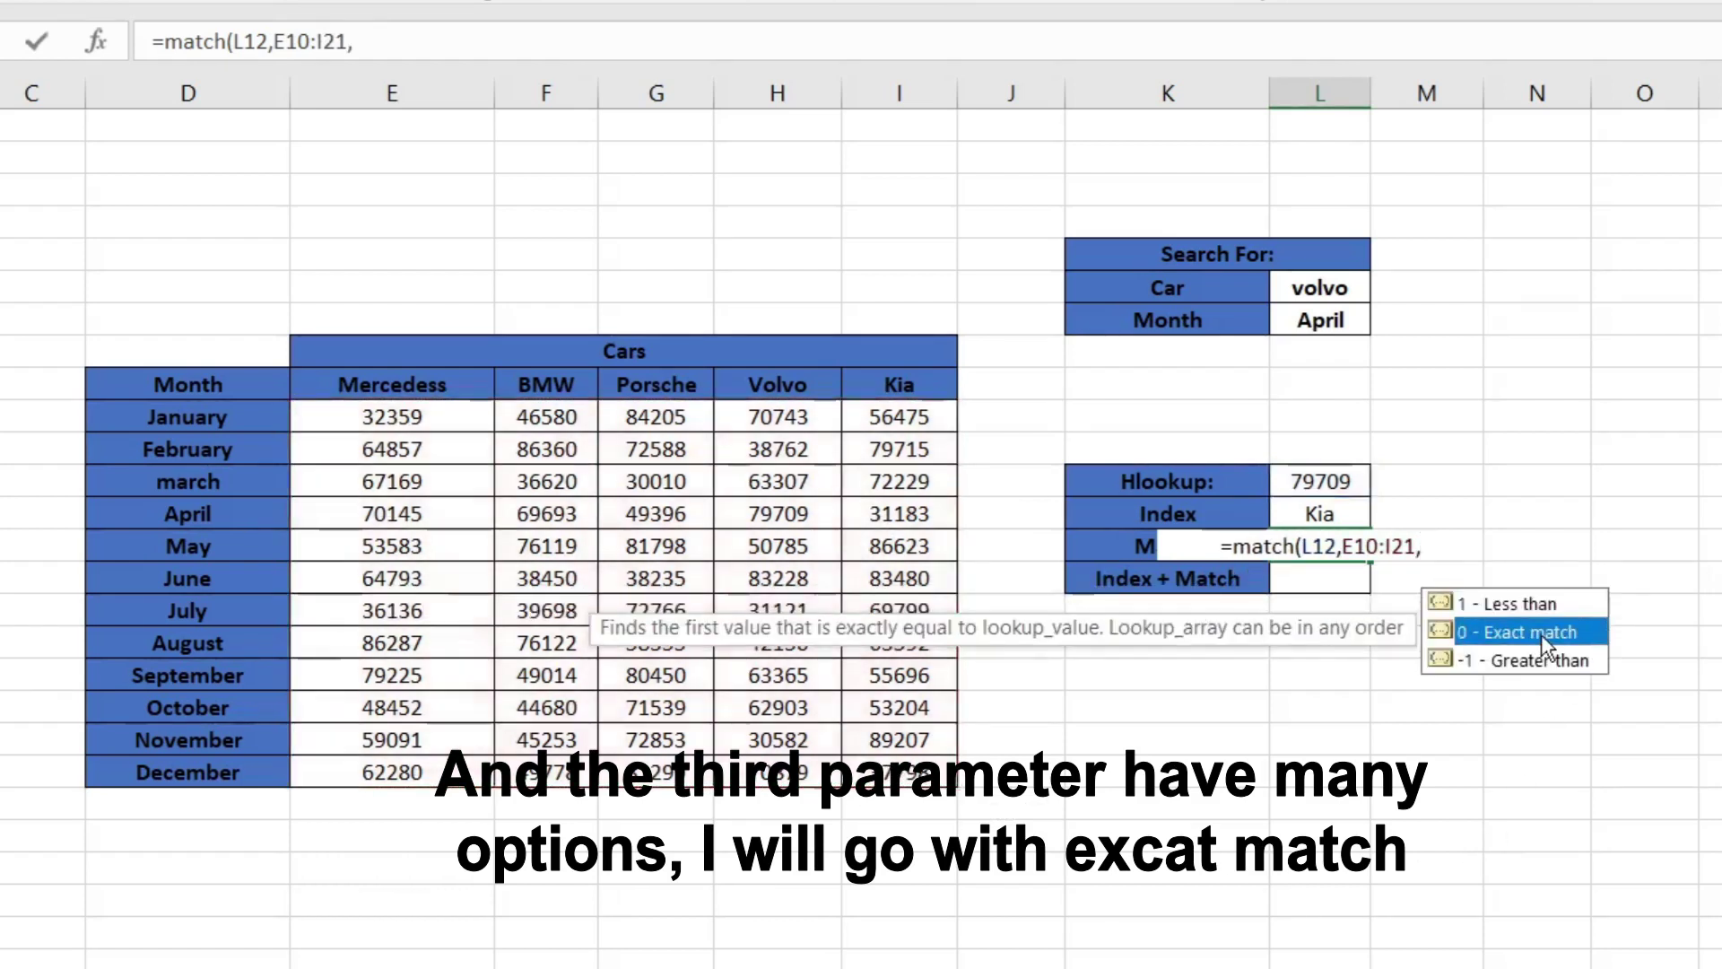
double_click(1541, 633)
Commit the MATCH, then replace its range with the Volvo column H9:H21 so it returns 5
key(Return)
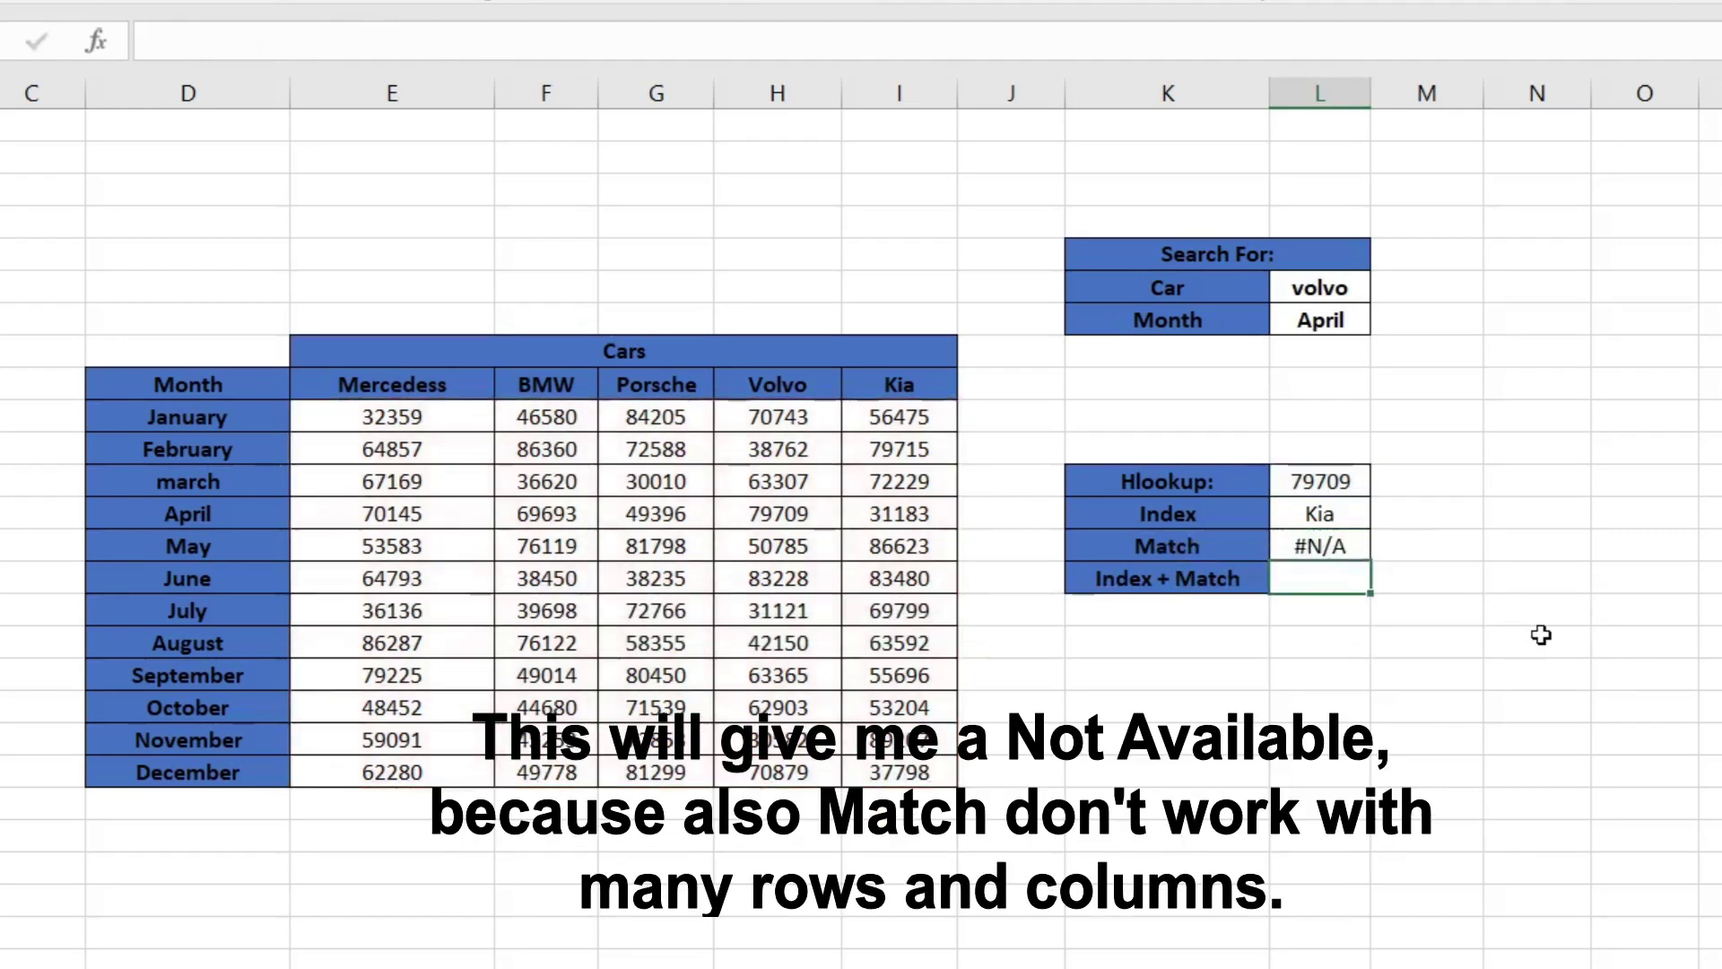
click(1318, 544)
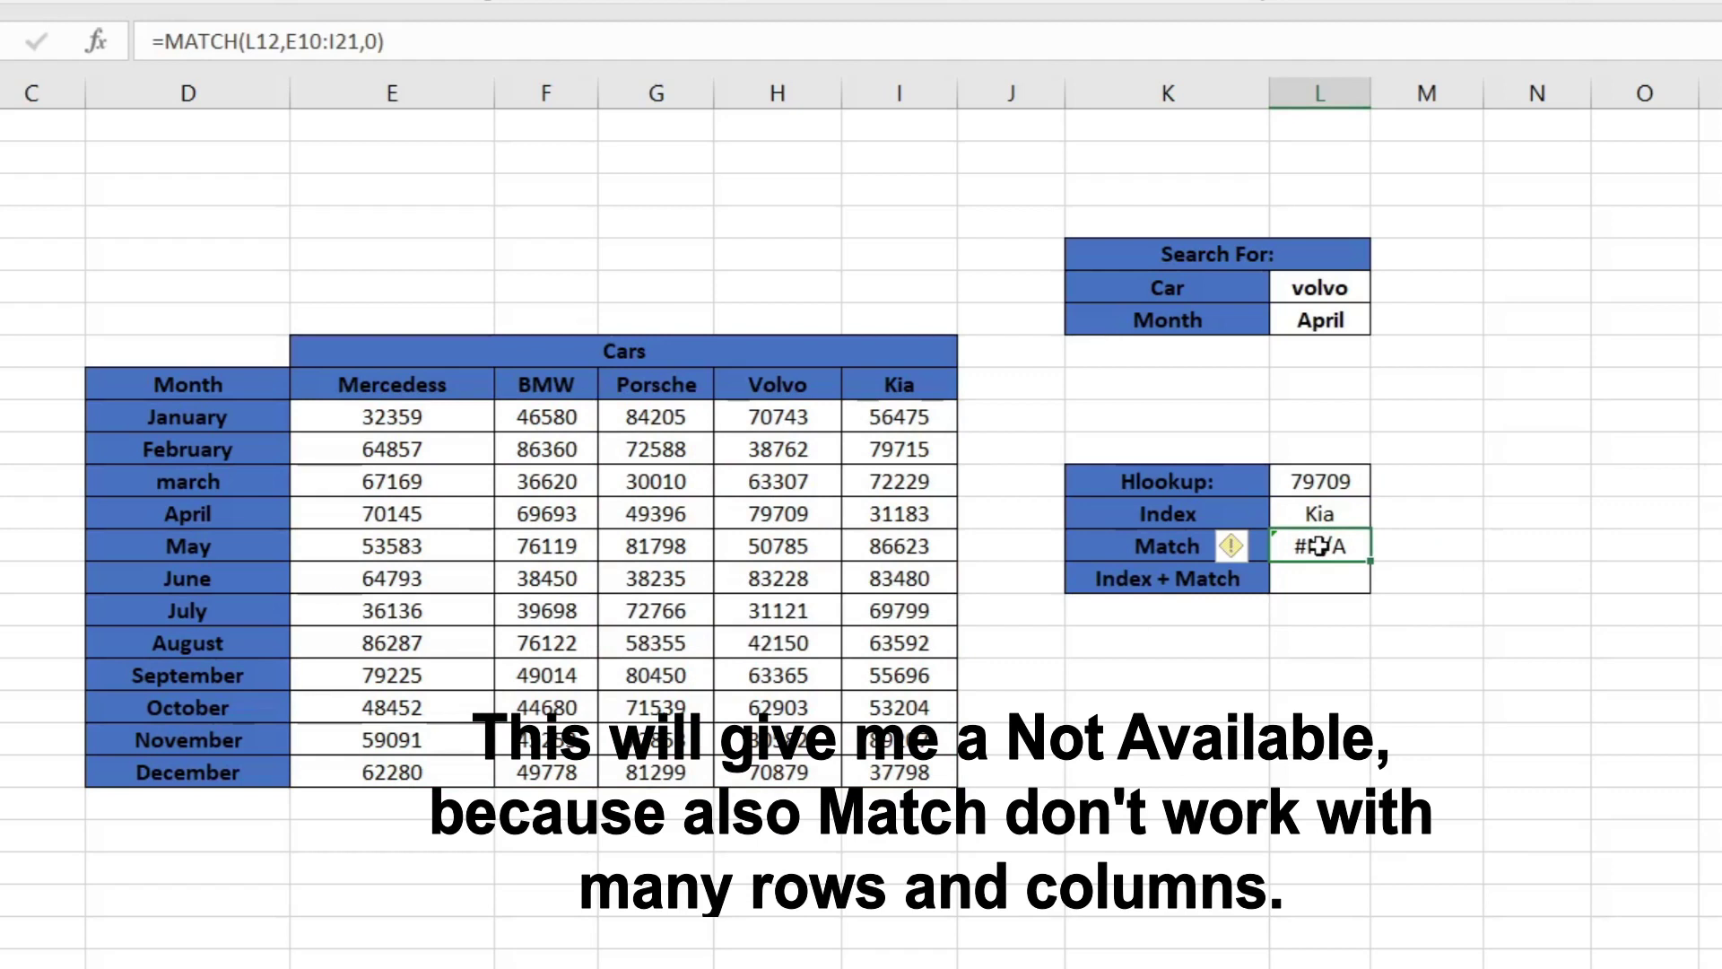
double_click(1318, 545)
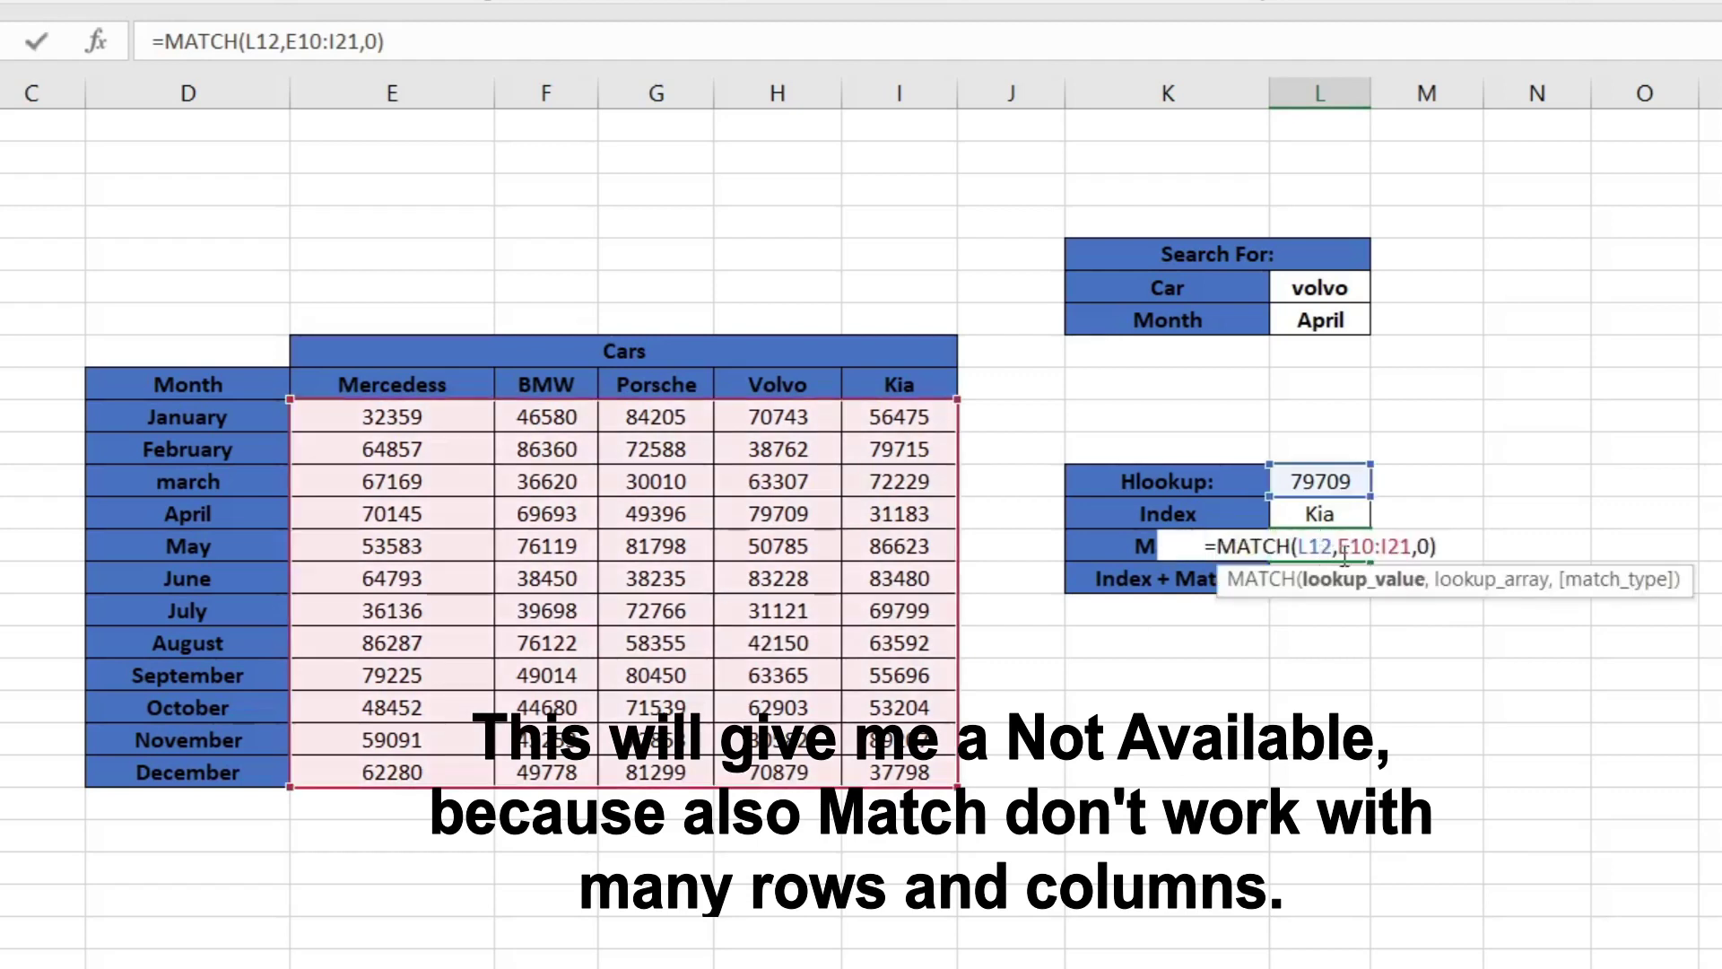
drag(1339, 546, 1411, 545)
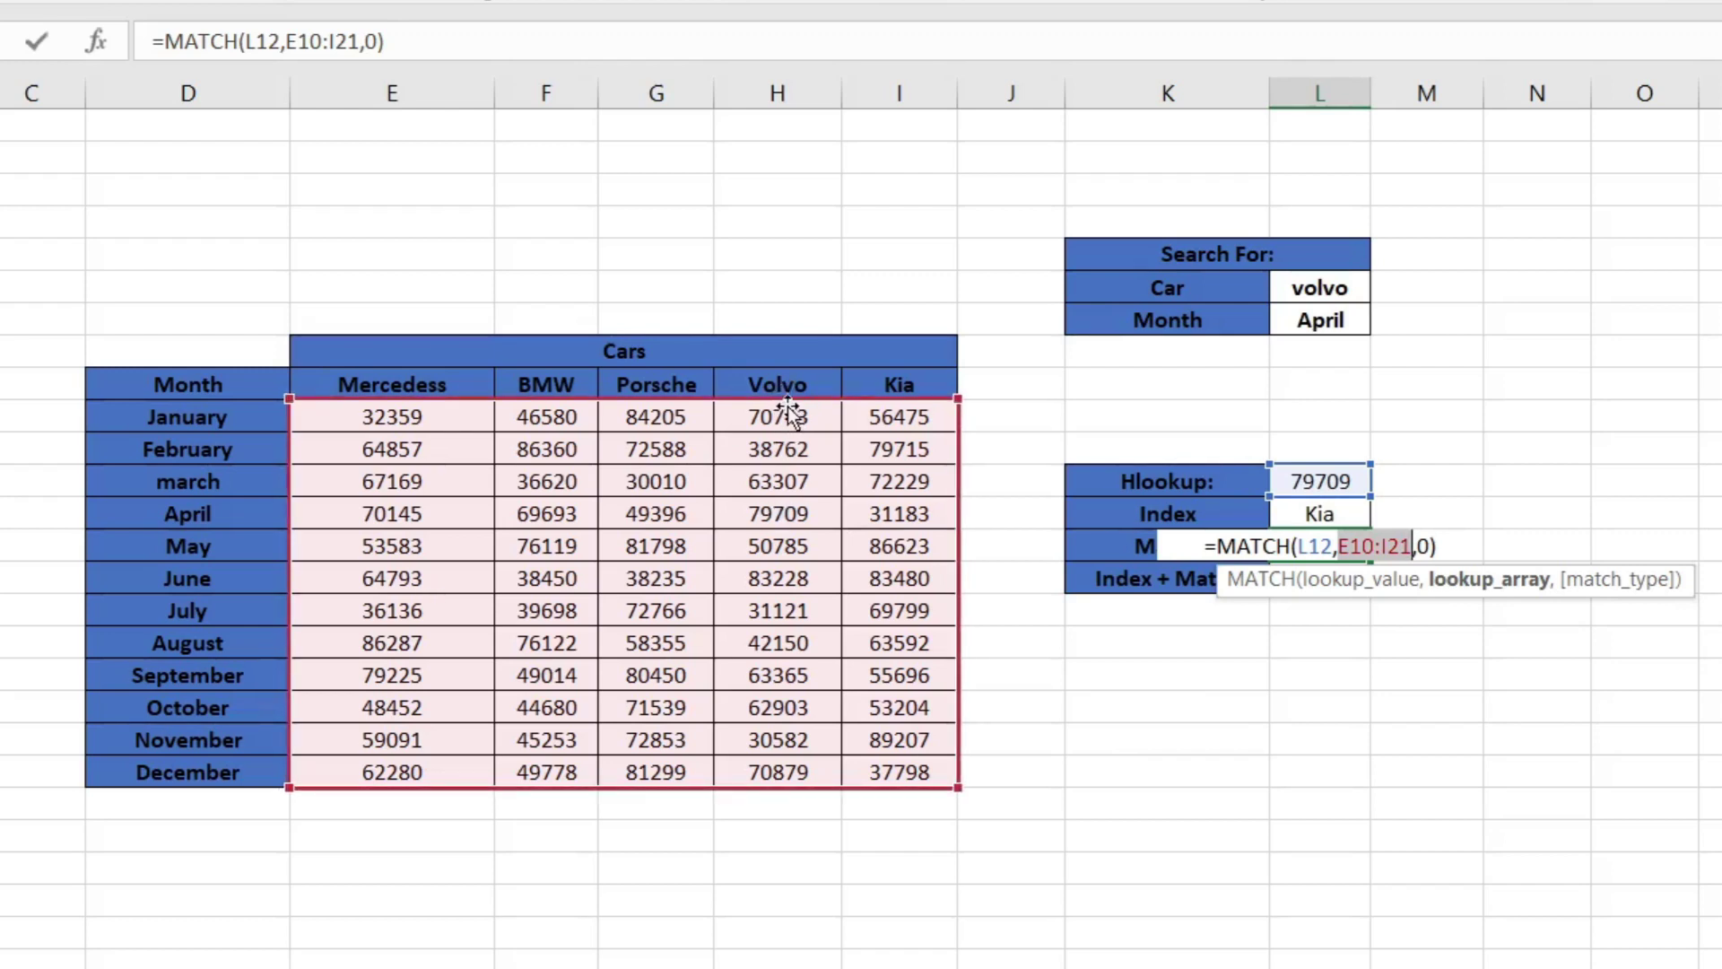
drag(783, 384, 773, 774)
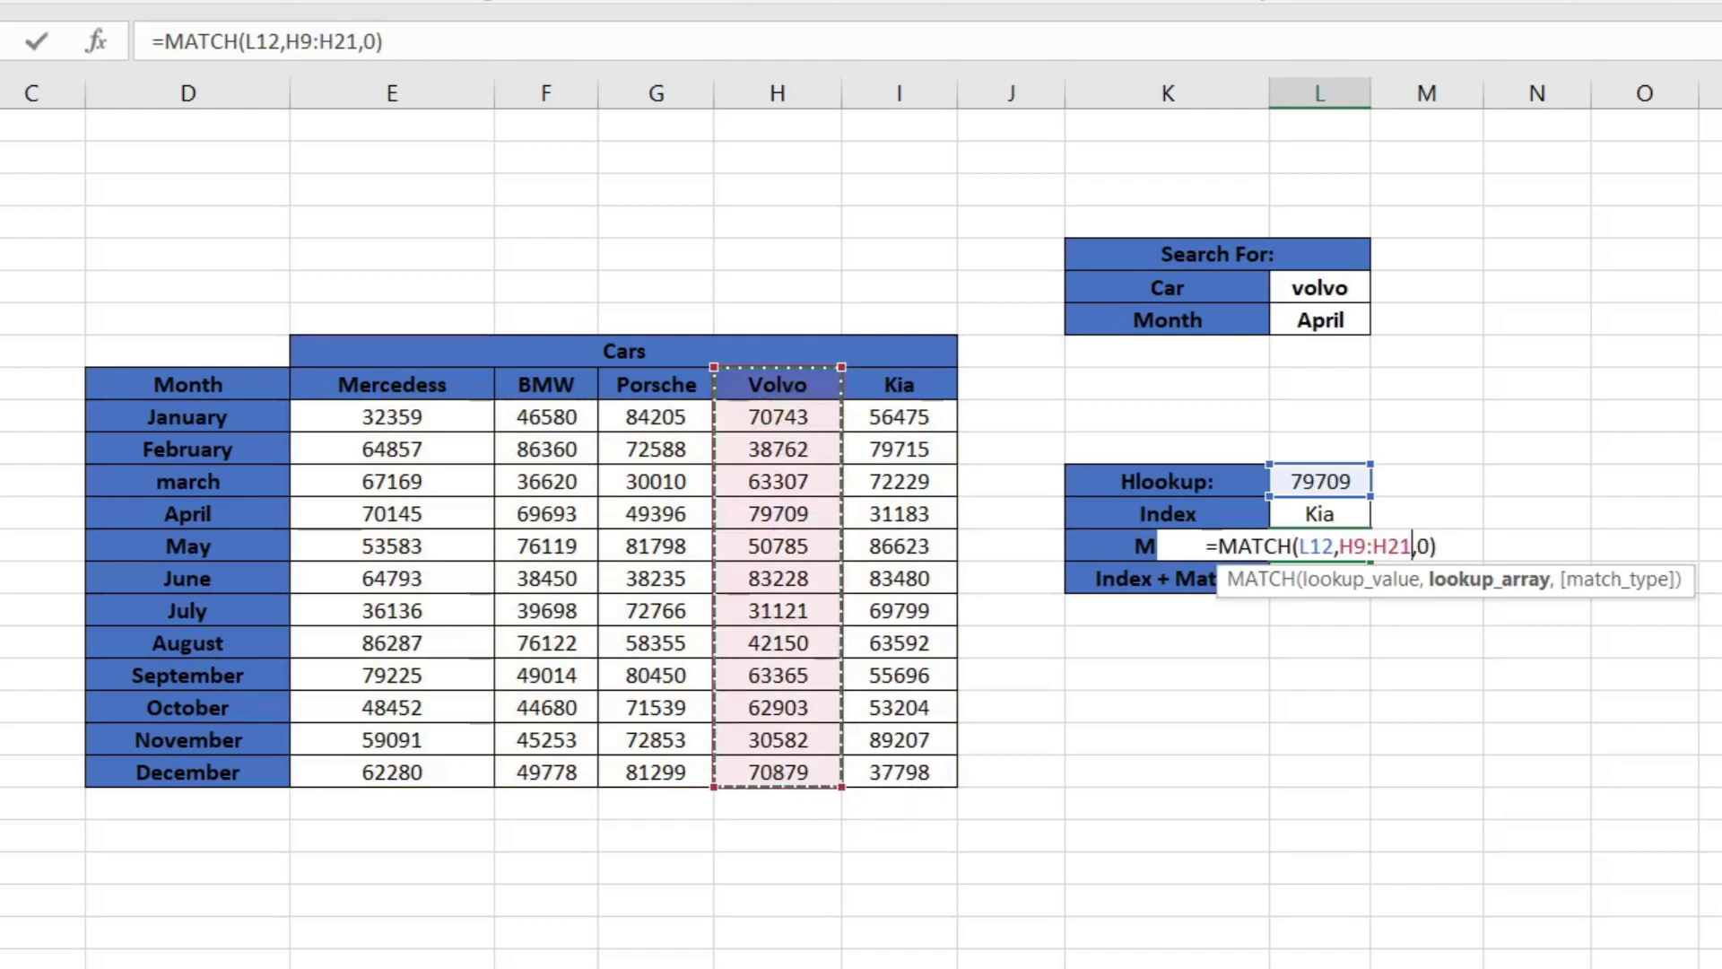
key(Return)
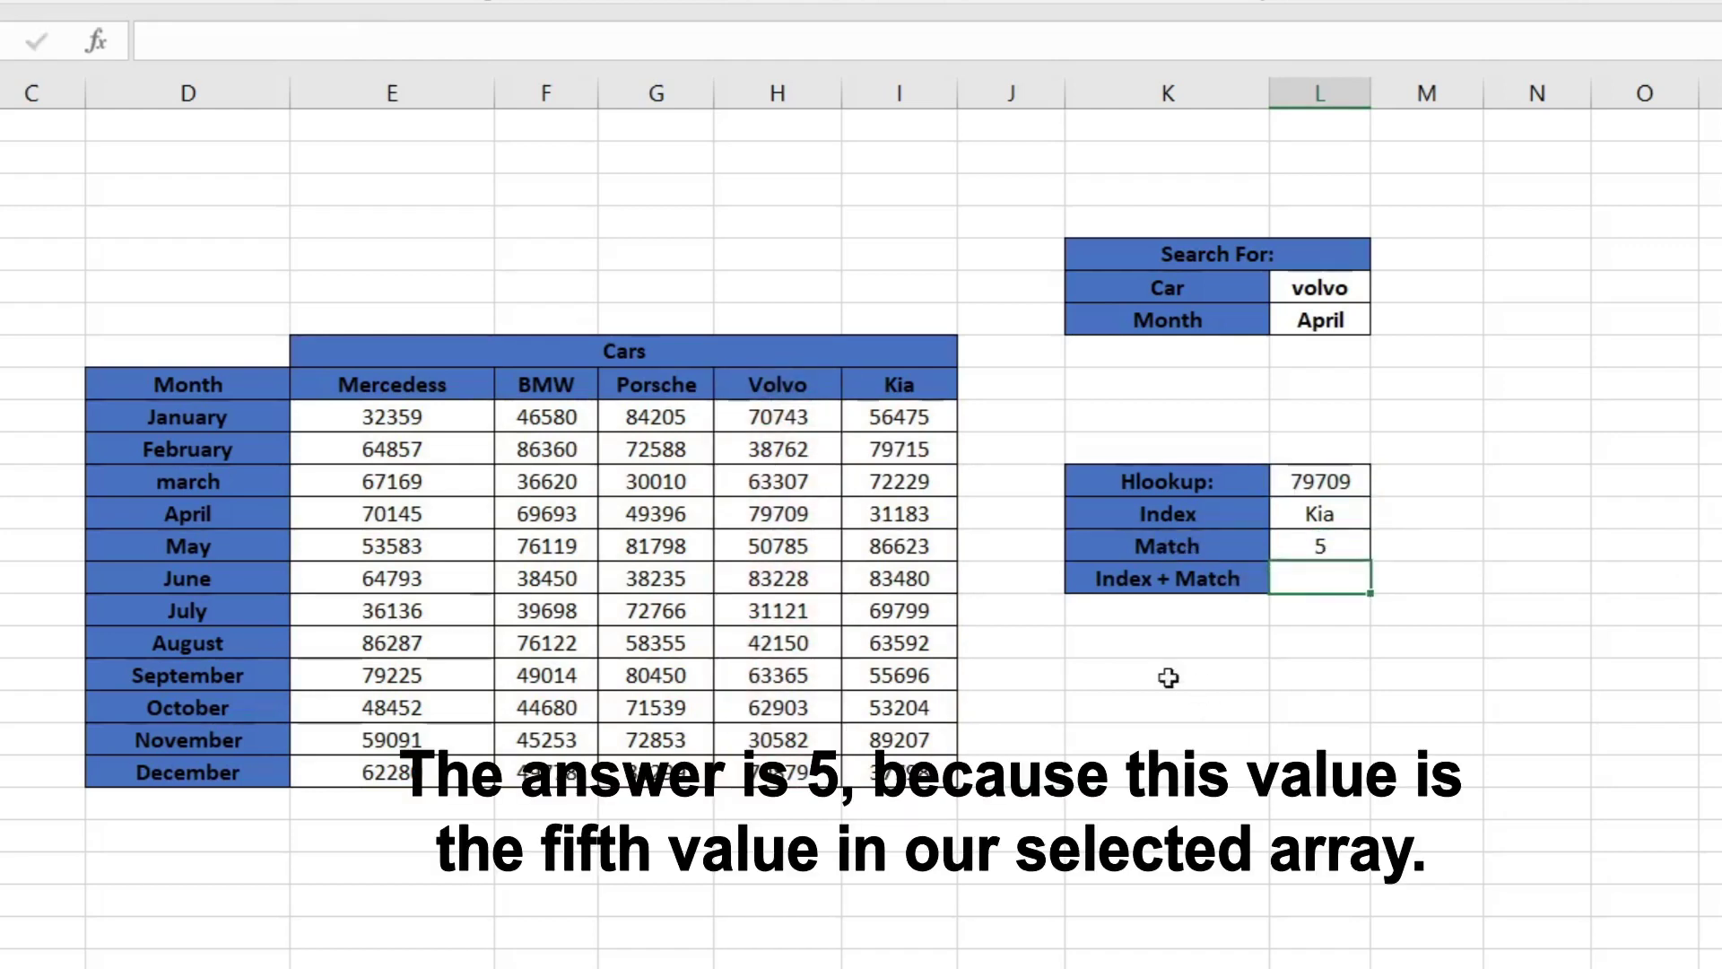
Count down the Volvo column to confirm 79709 is the fifth entry
click(1305, 549)
click(801, 382)
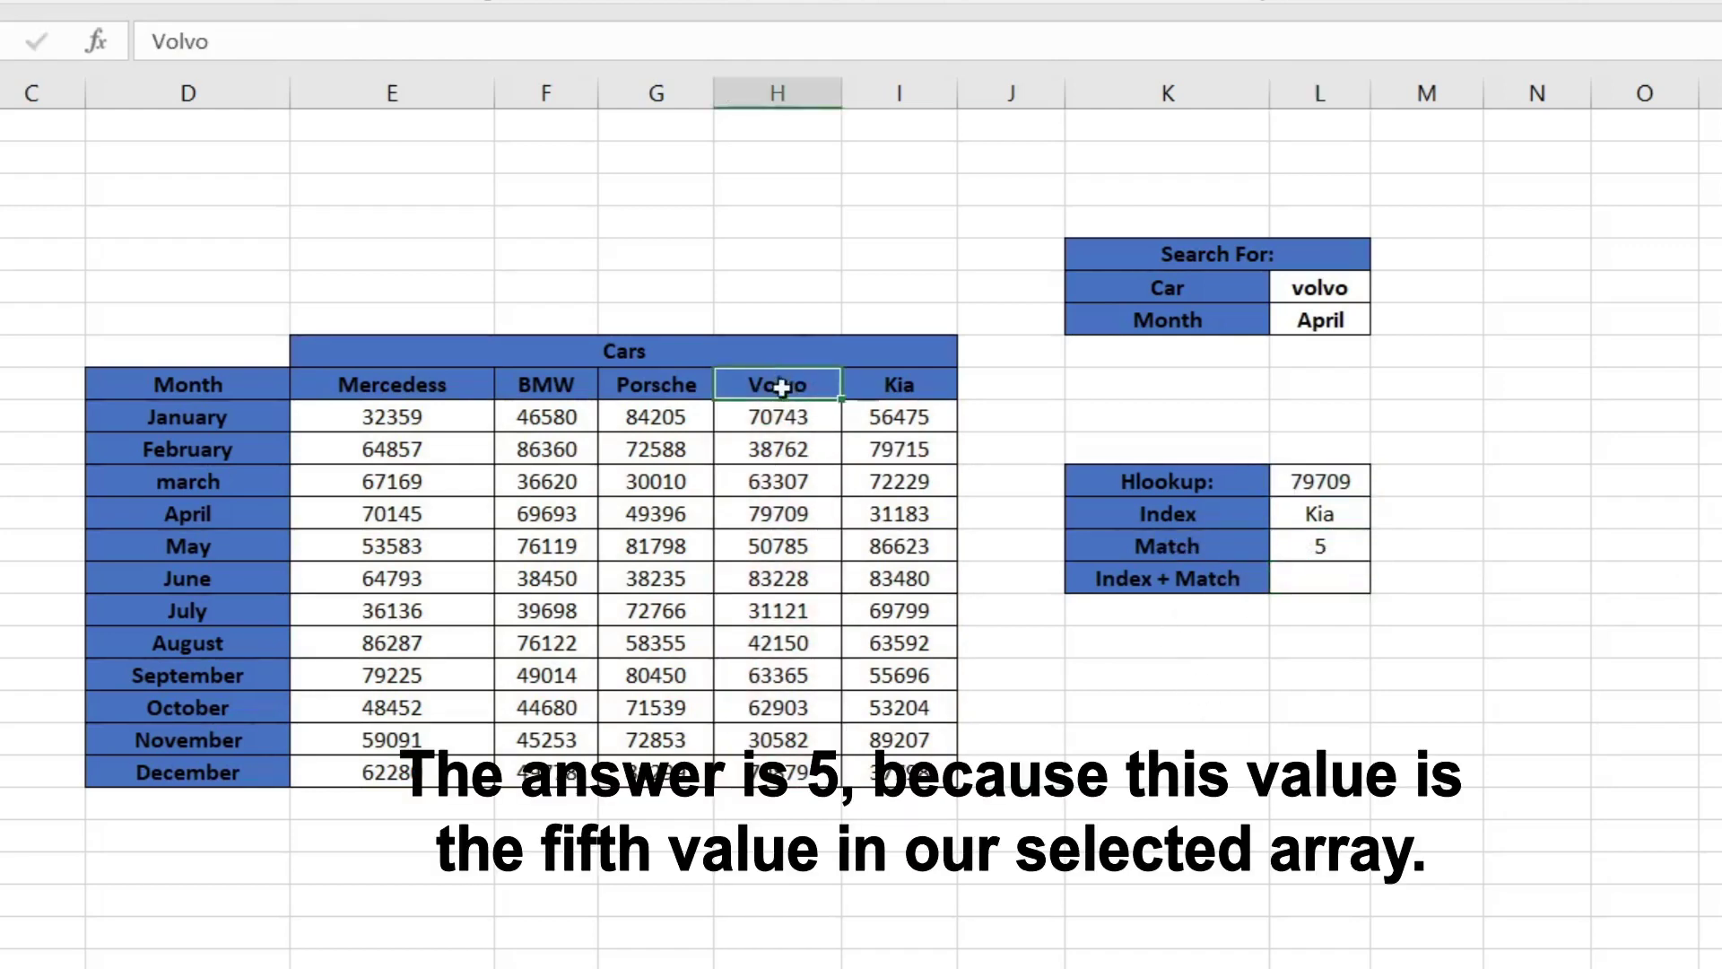
click(779, 417)
click(783, 449)
click(781, 492)
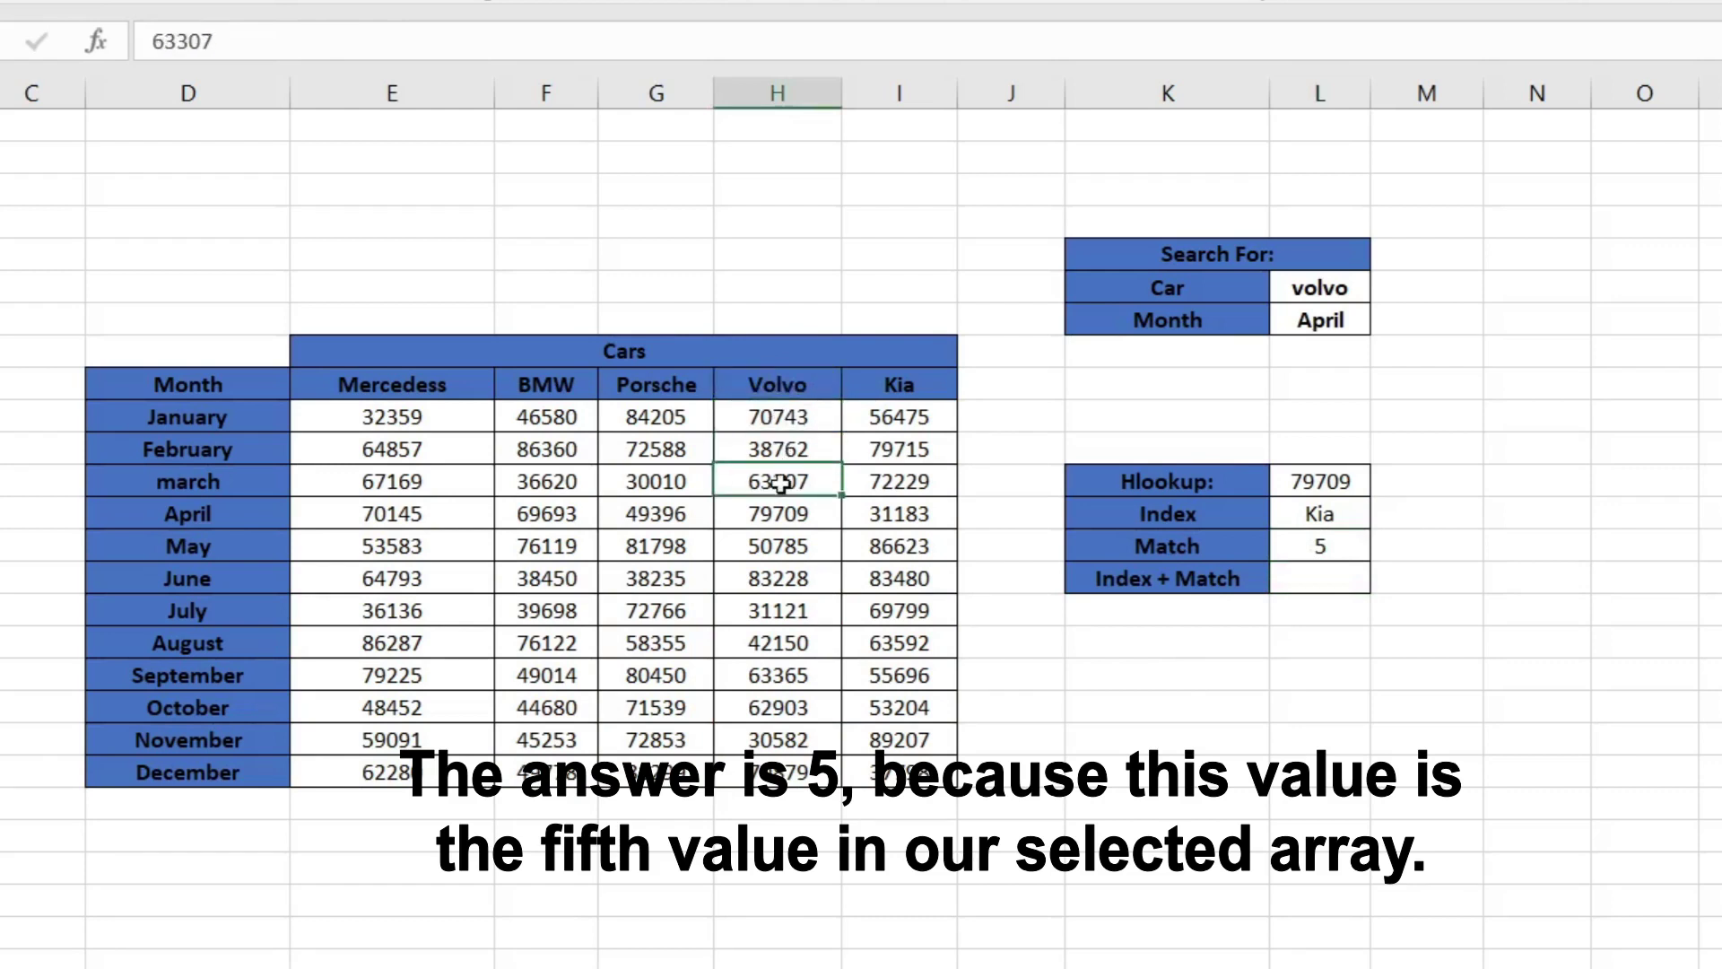
click(783, 519)
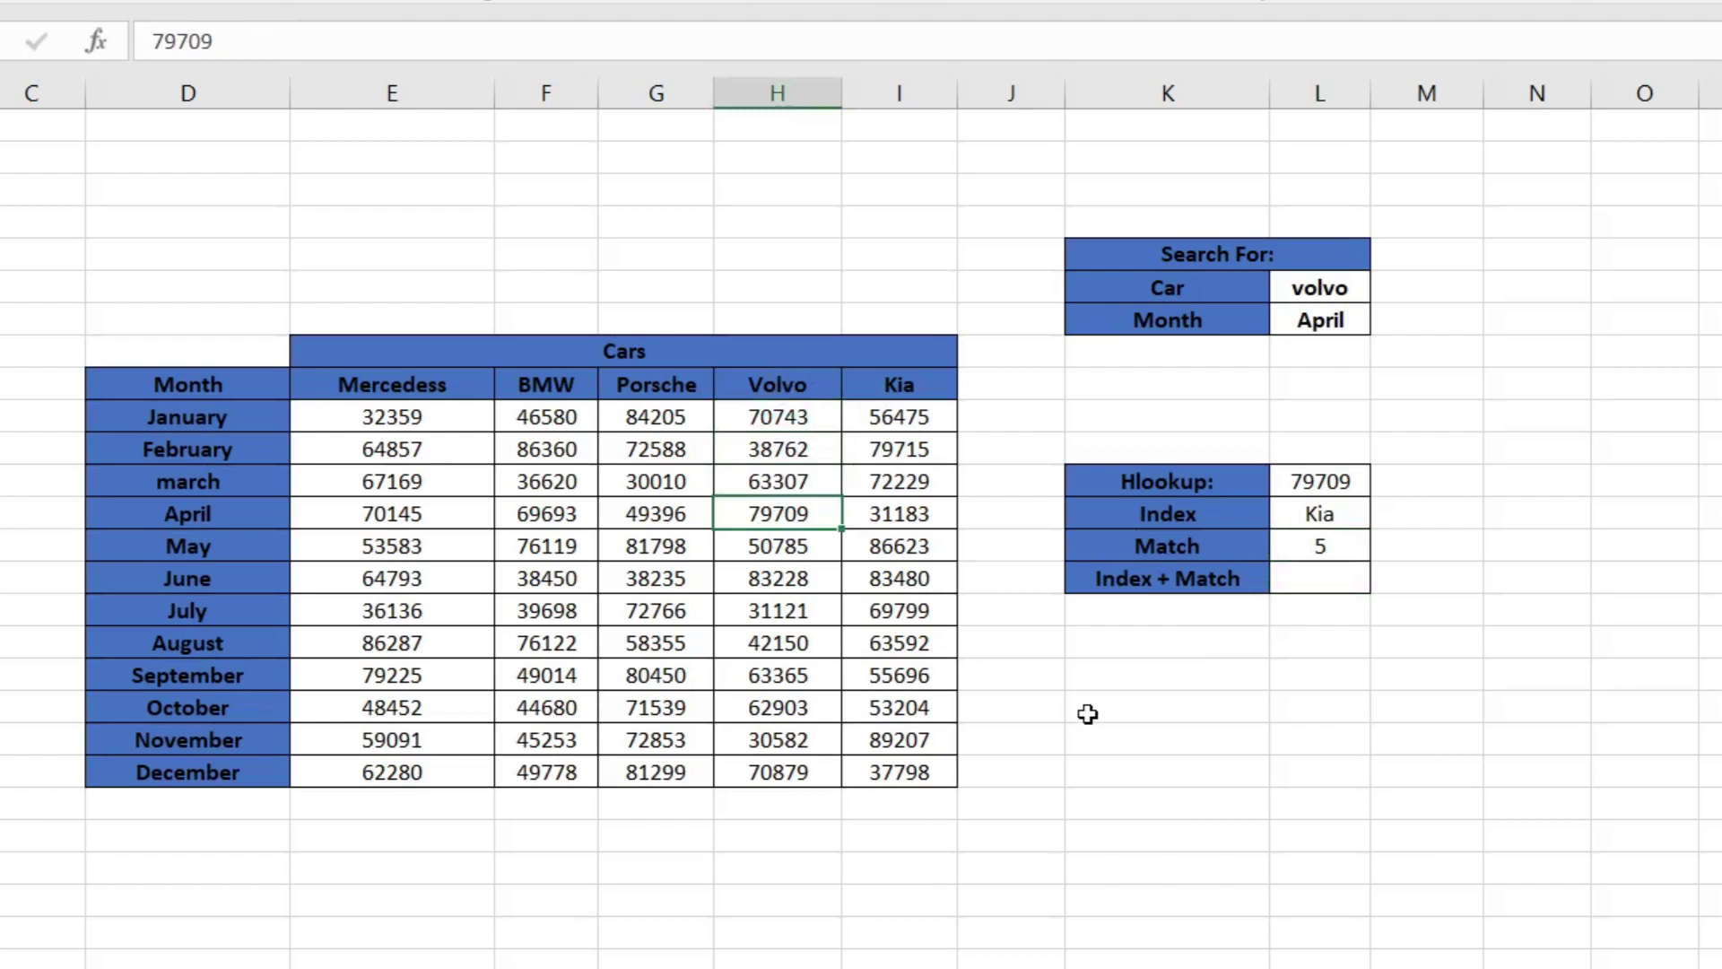
click(1290, 565)
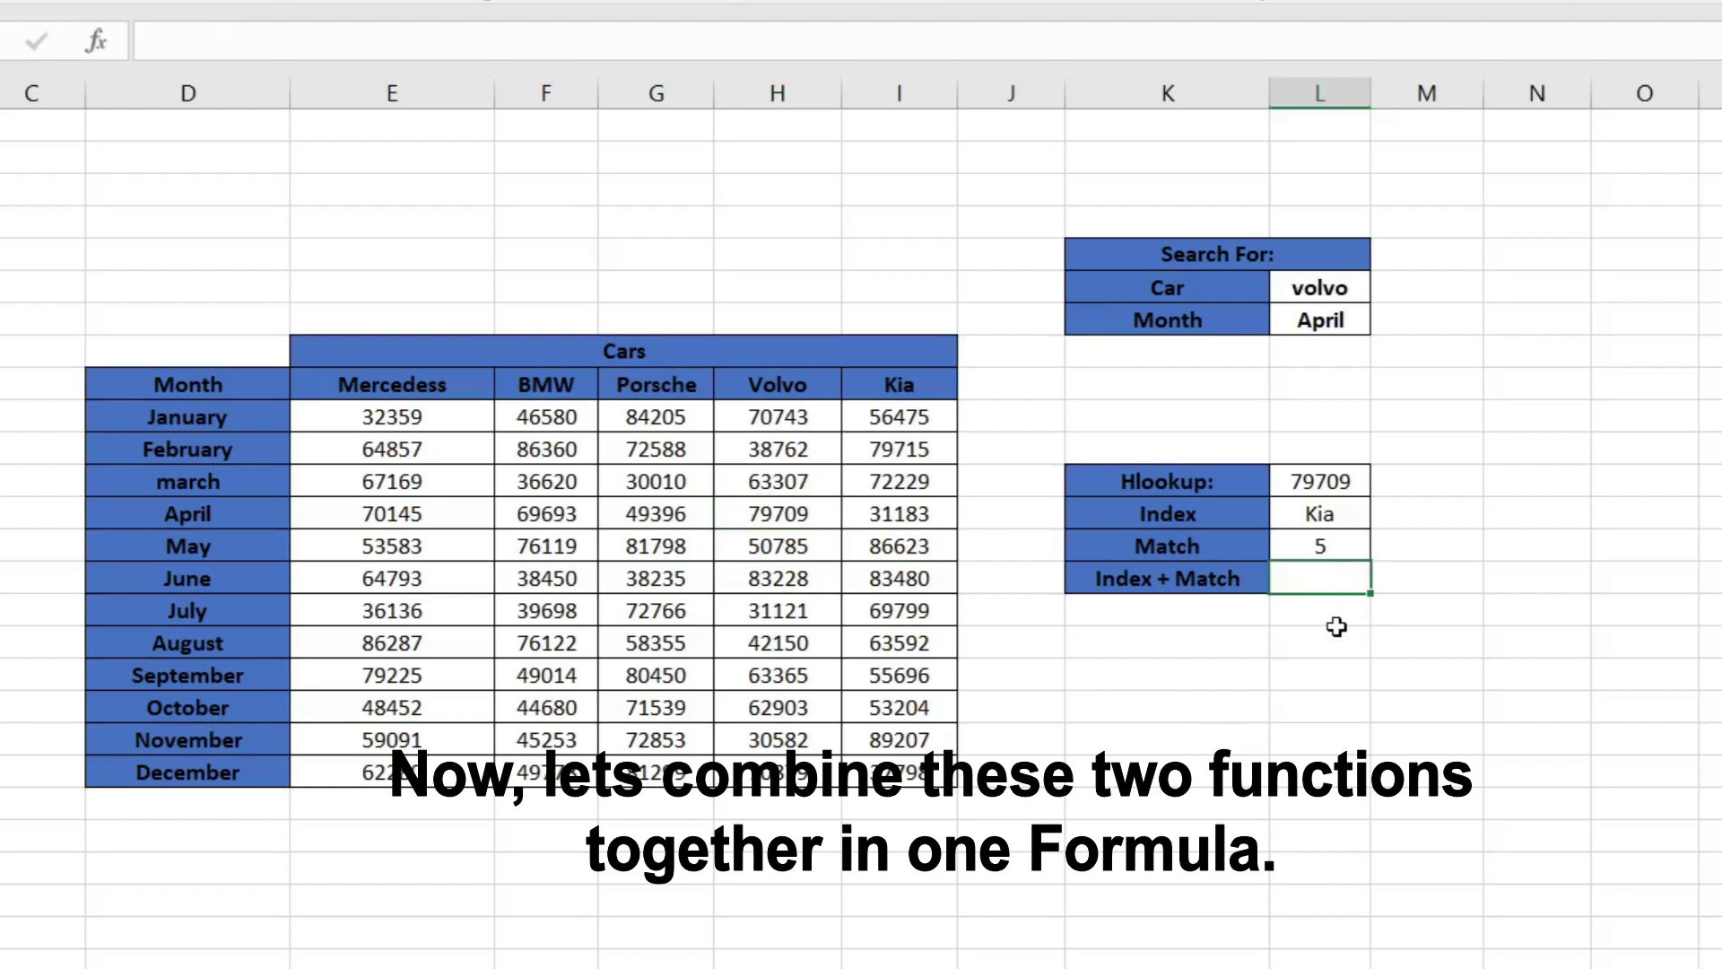
Type =index(E10:I21, in the Index + Match cell and begin a nested match( as the row argument
text(=)
text(index)
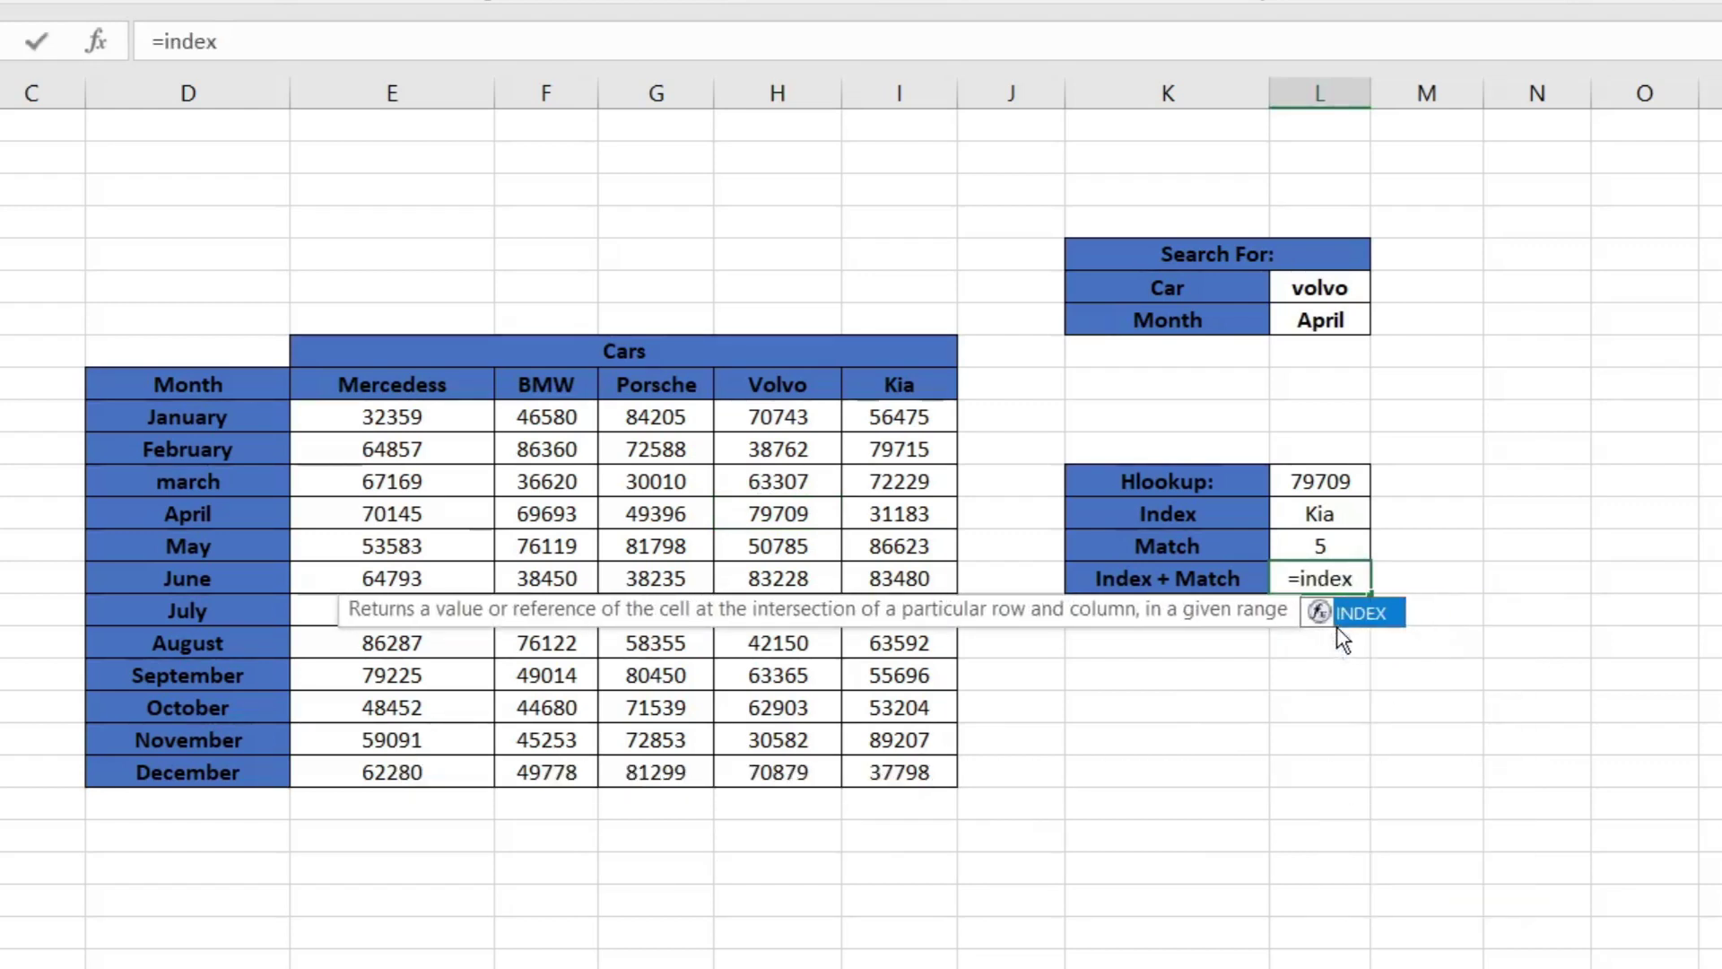
text(()
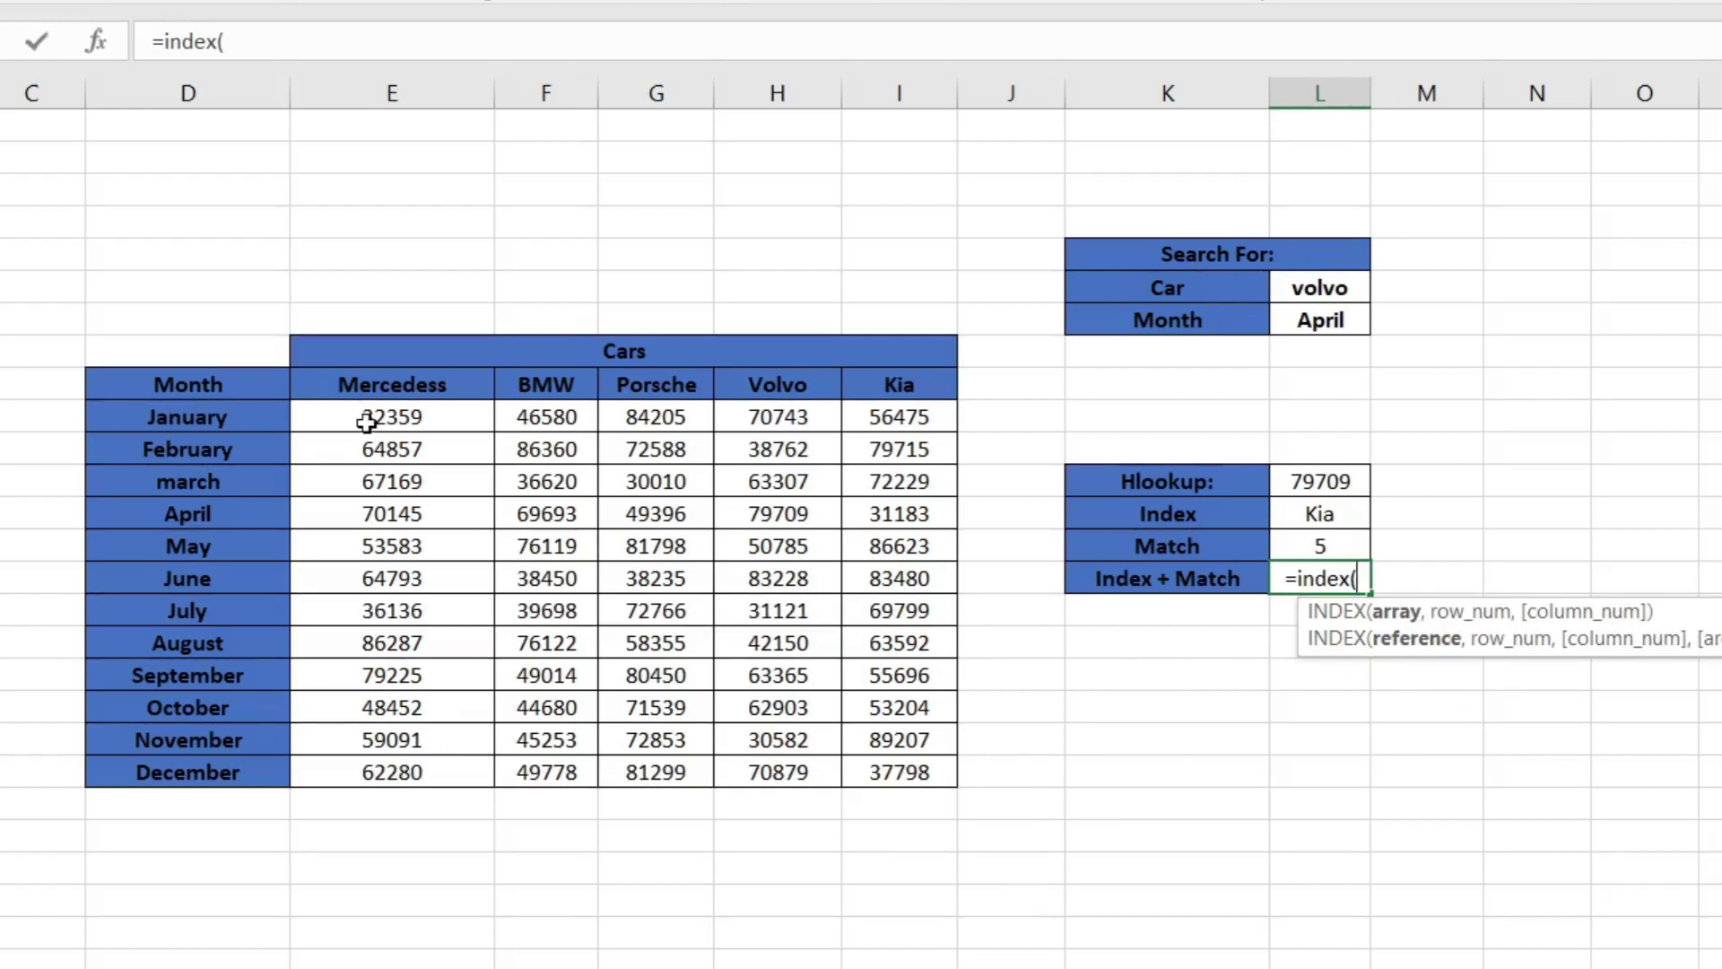
drag(366, 422, 897, 773)
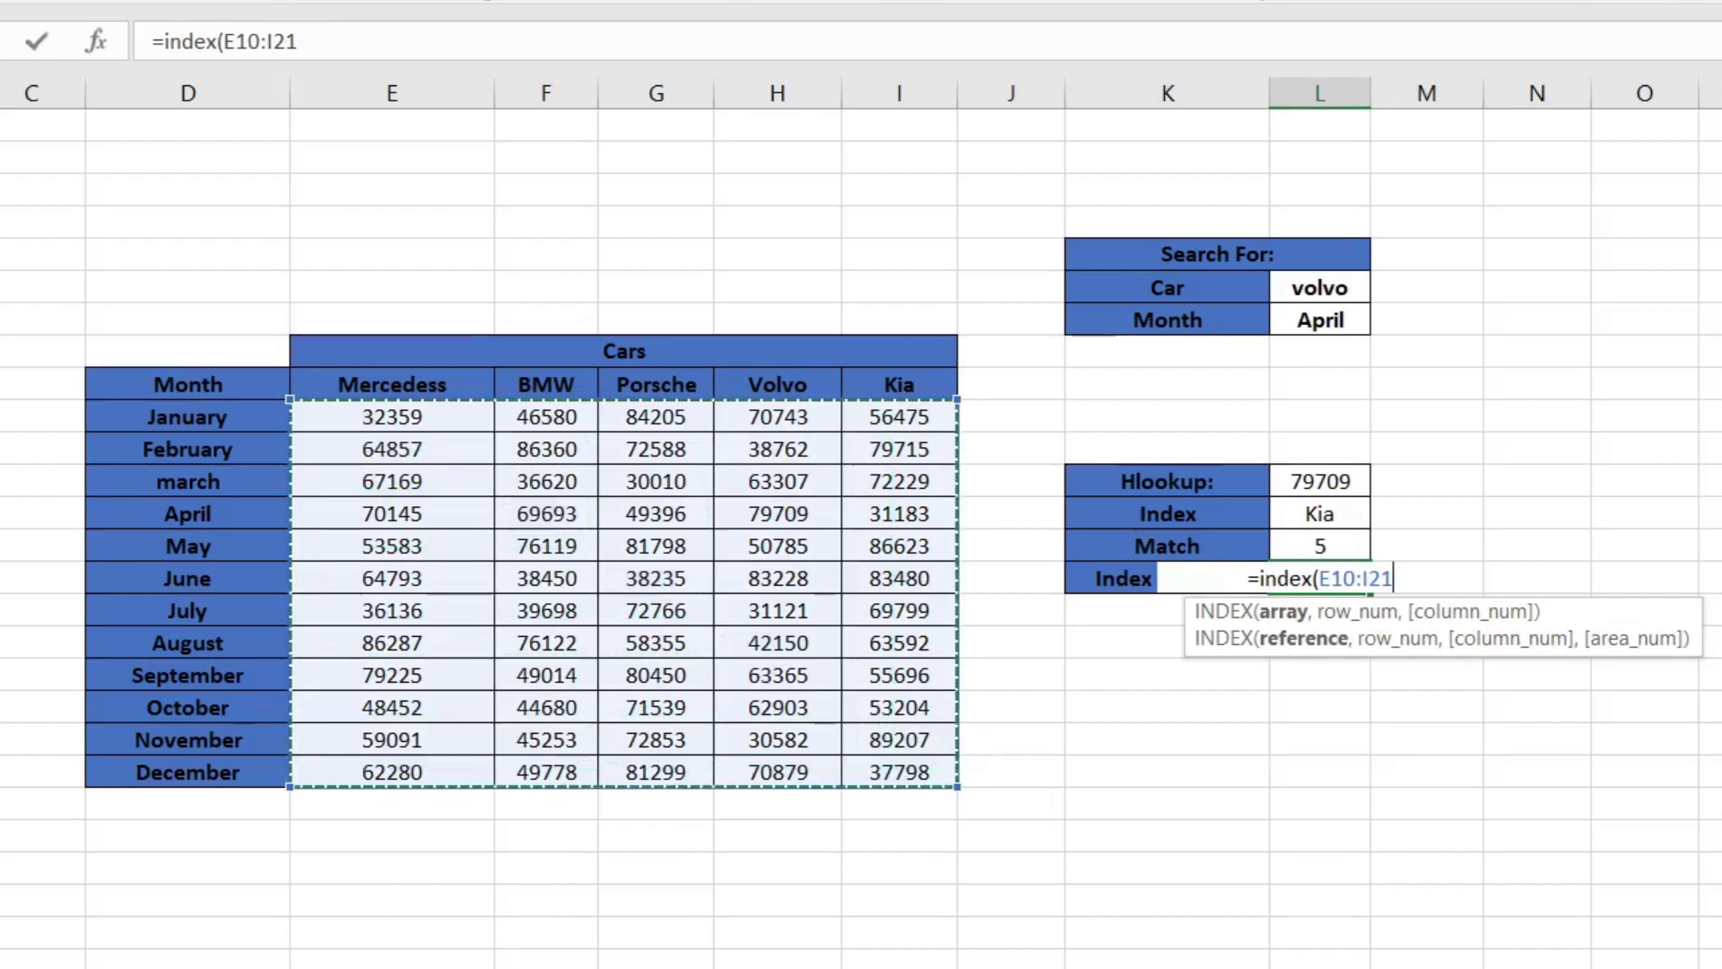
text(,)
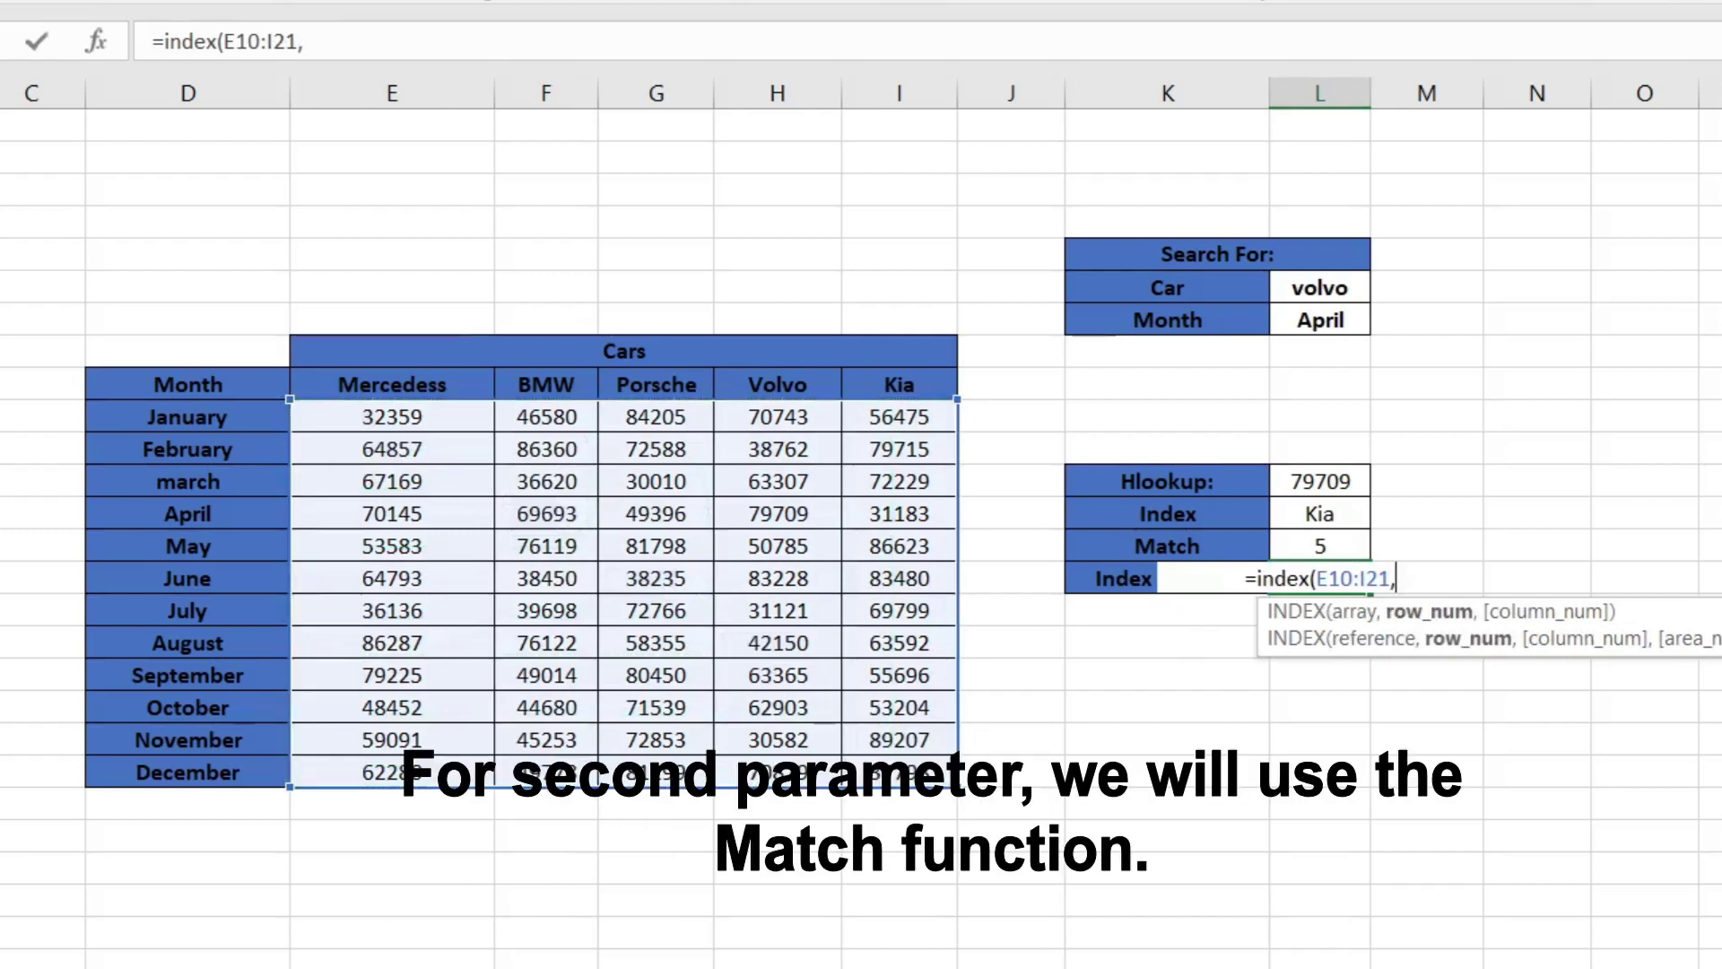
key(BackSpace)
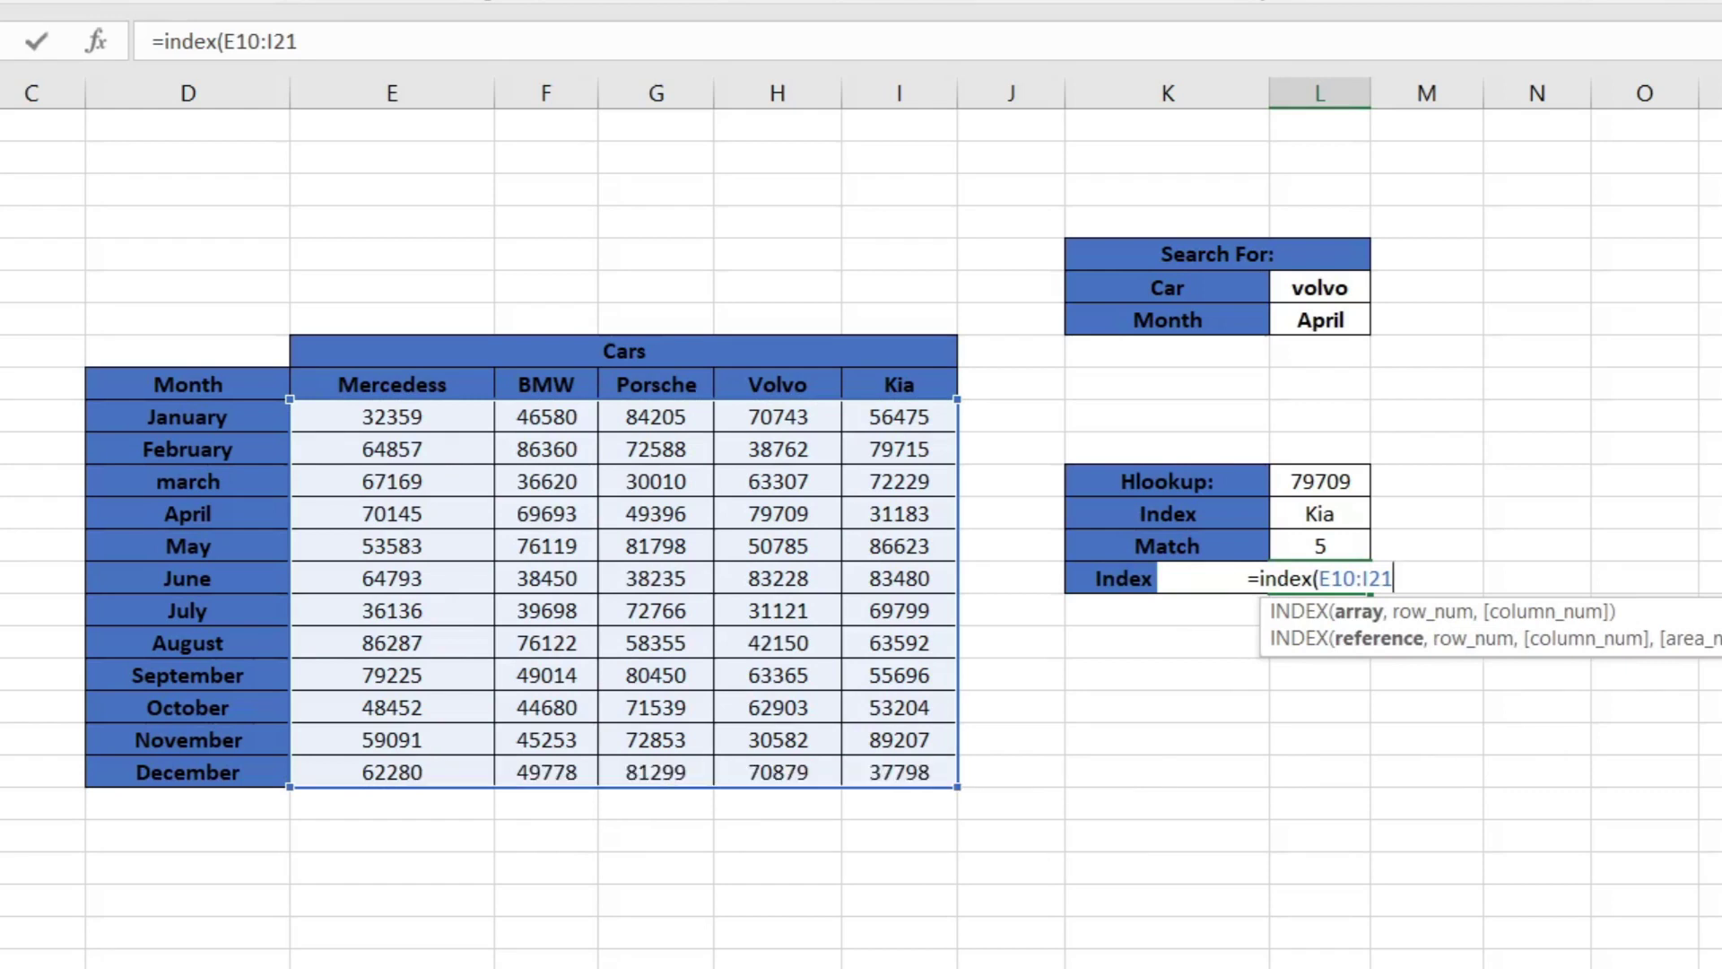
text(,)
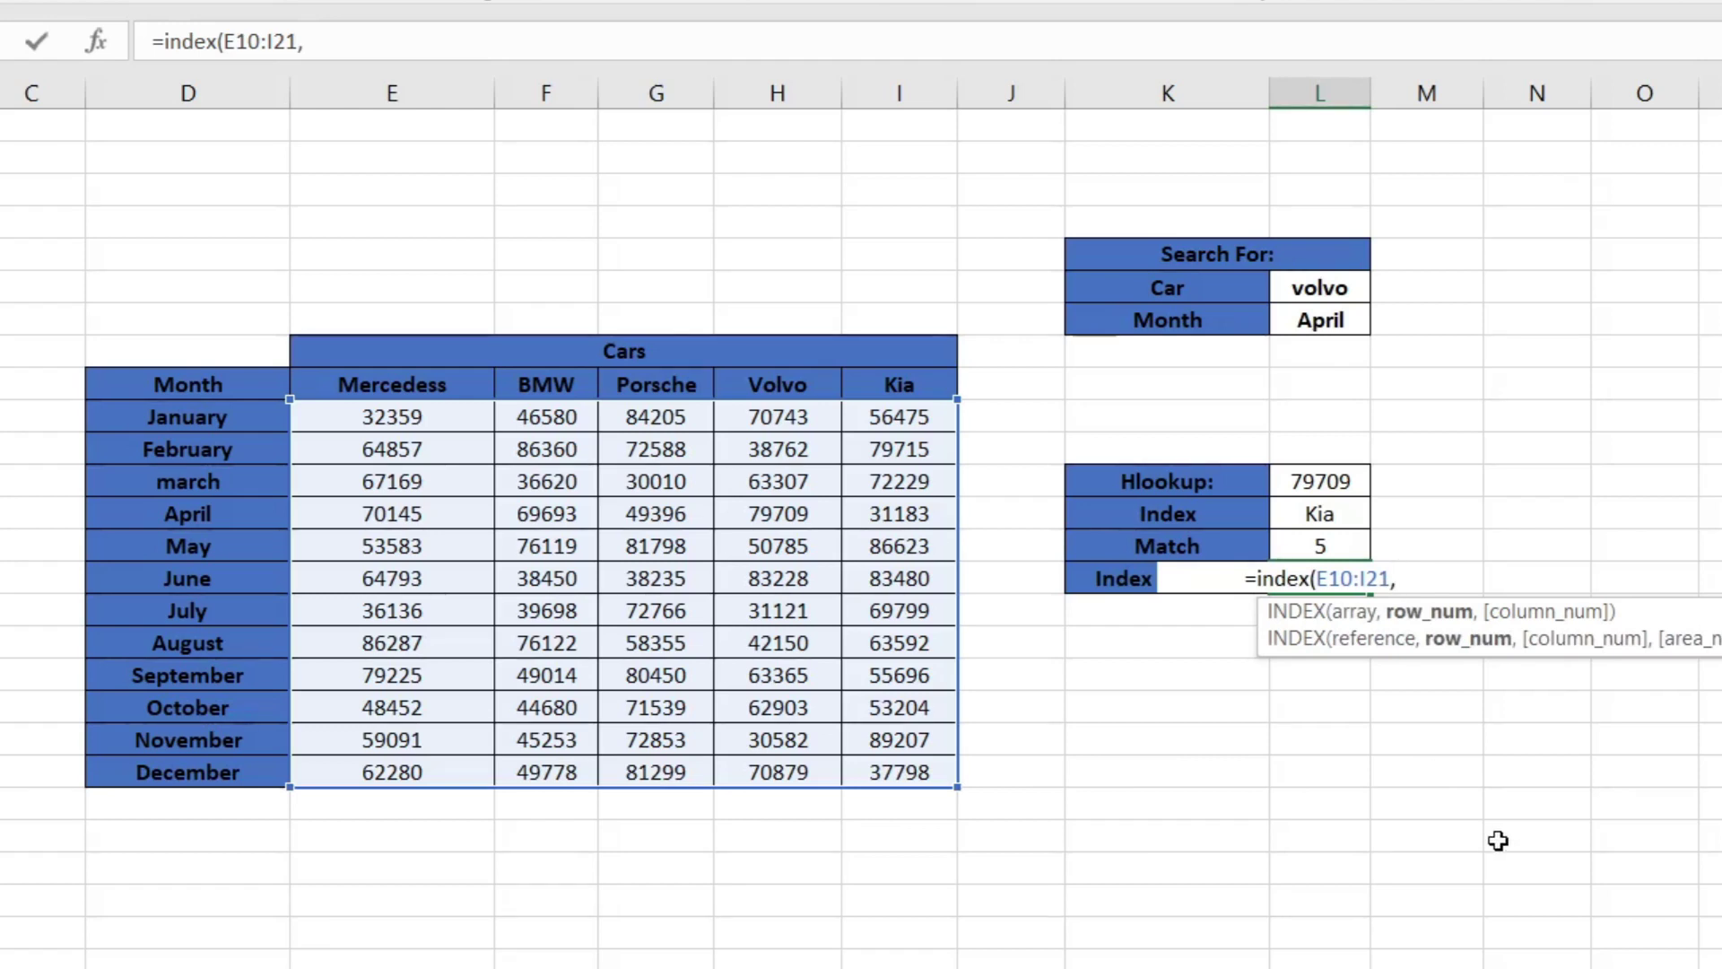
text(matc)
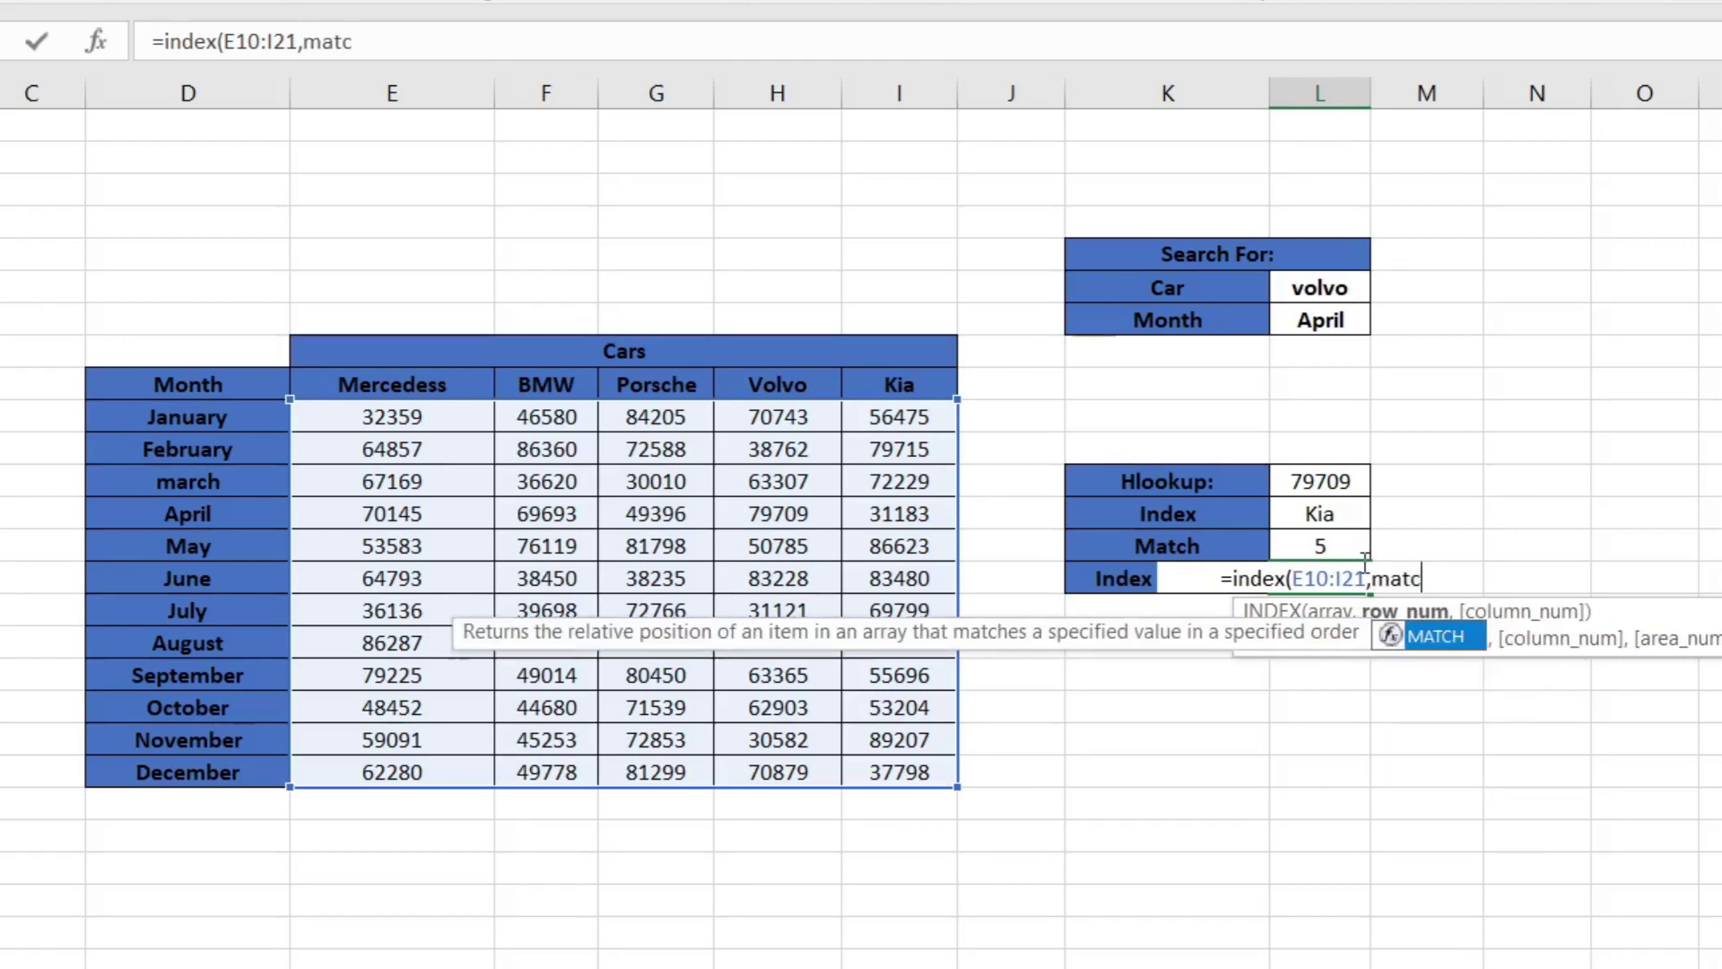
text(h()
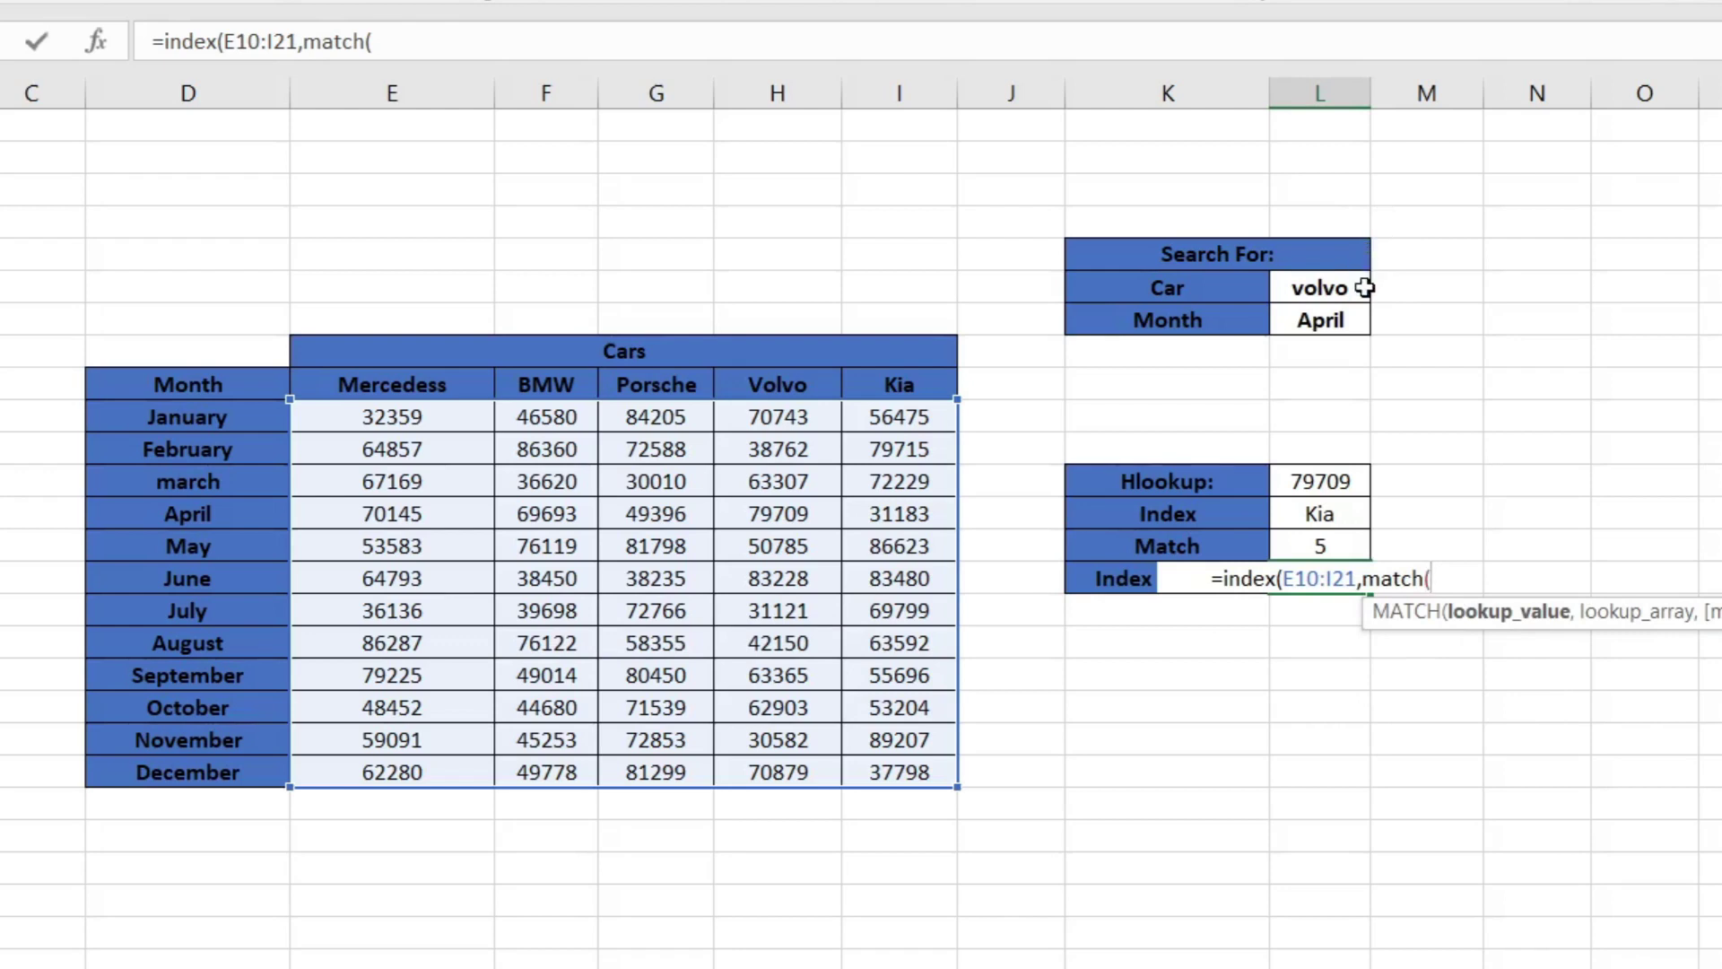
Complete the row argument as MATCH(L7,D10:D21,0), matching the month against the month column
click(1328, 324)
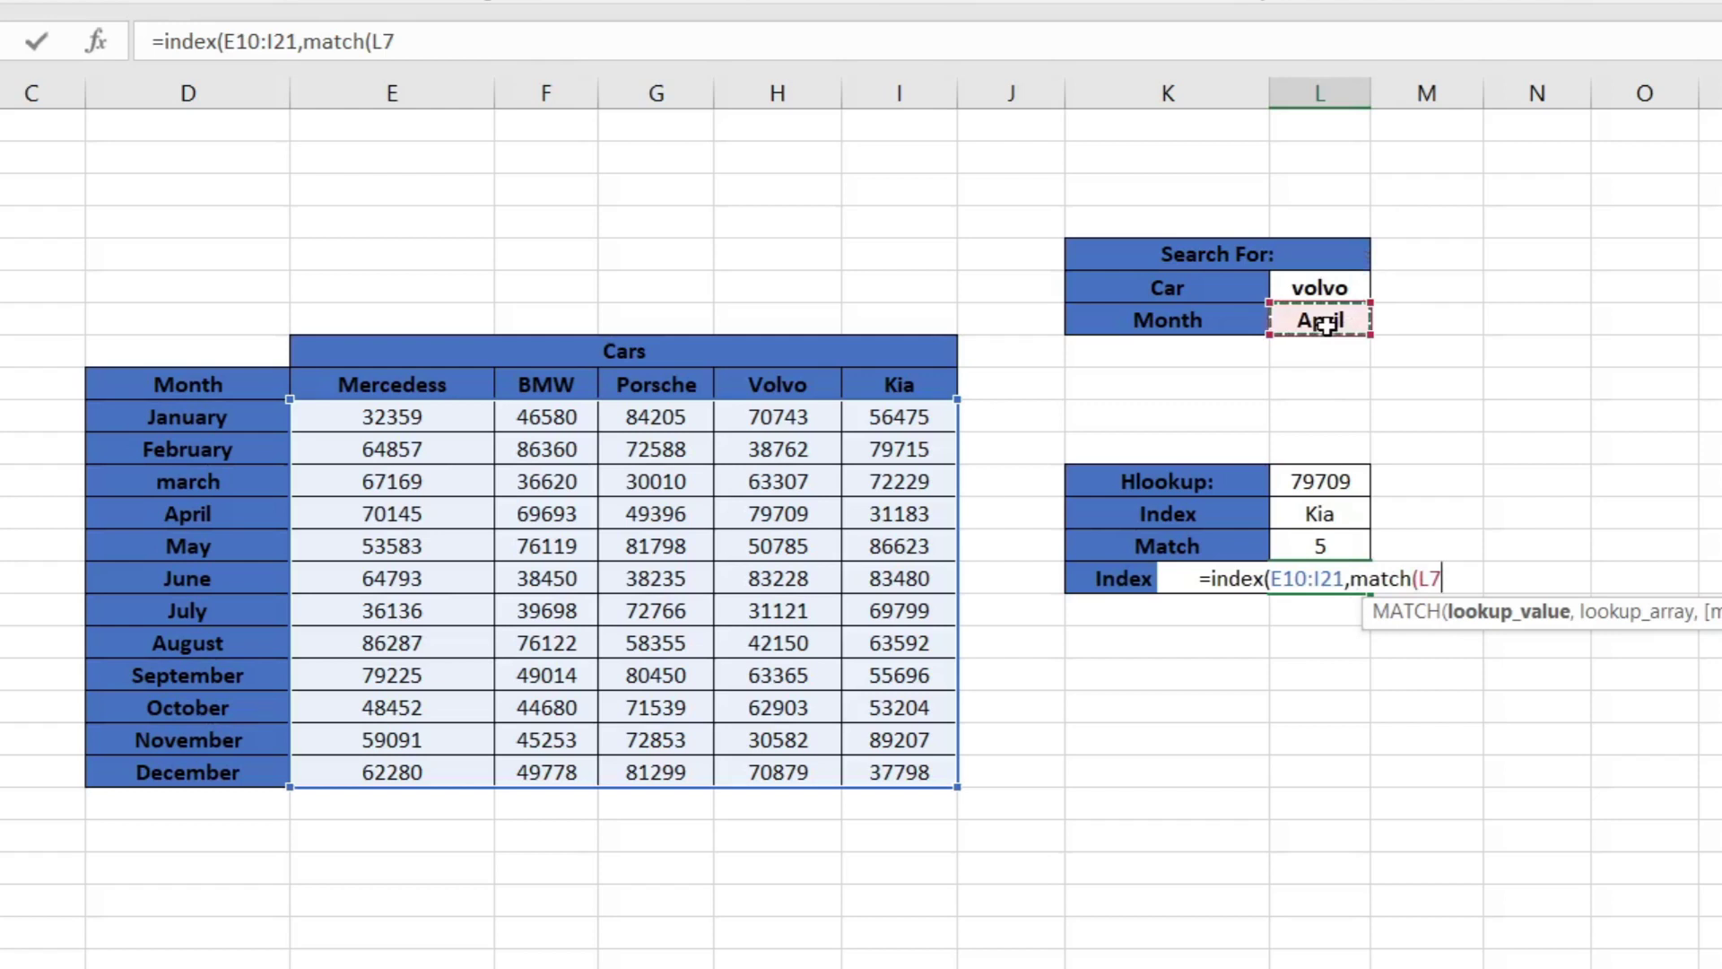
text(,)
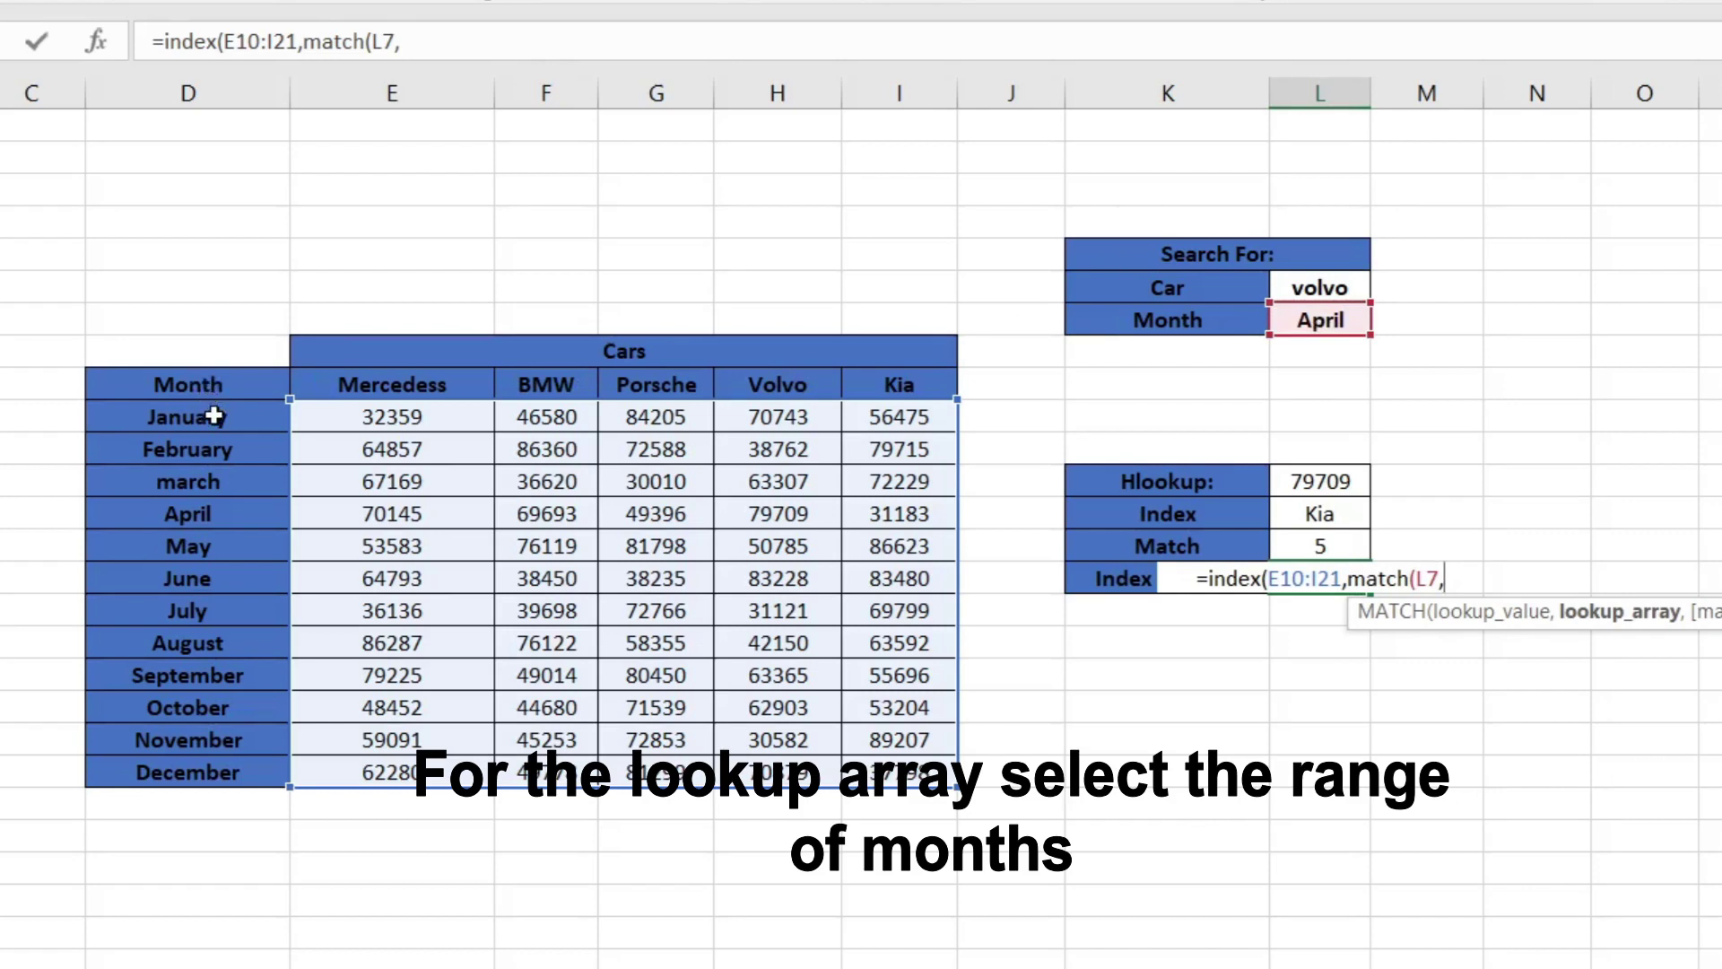
mouse_move(215, 419)
mouse_down()
mouse_move(208, 728)
mouse_move(227, 772)
mouse_up()
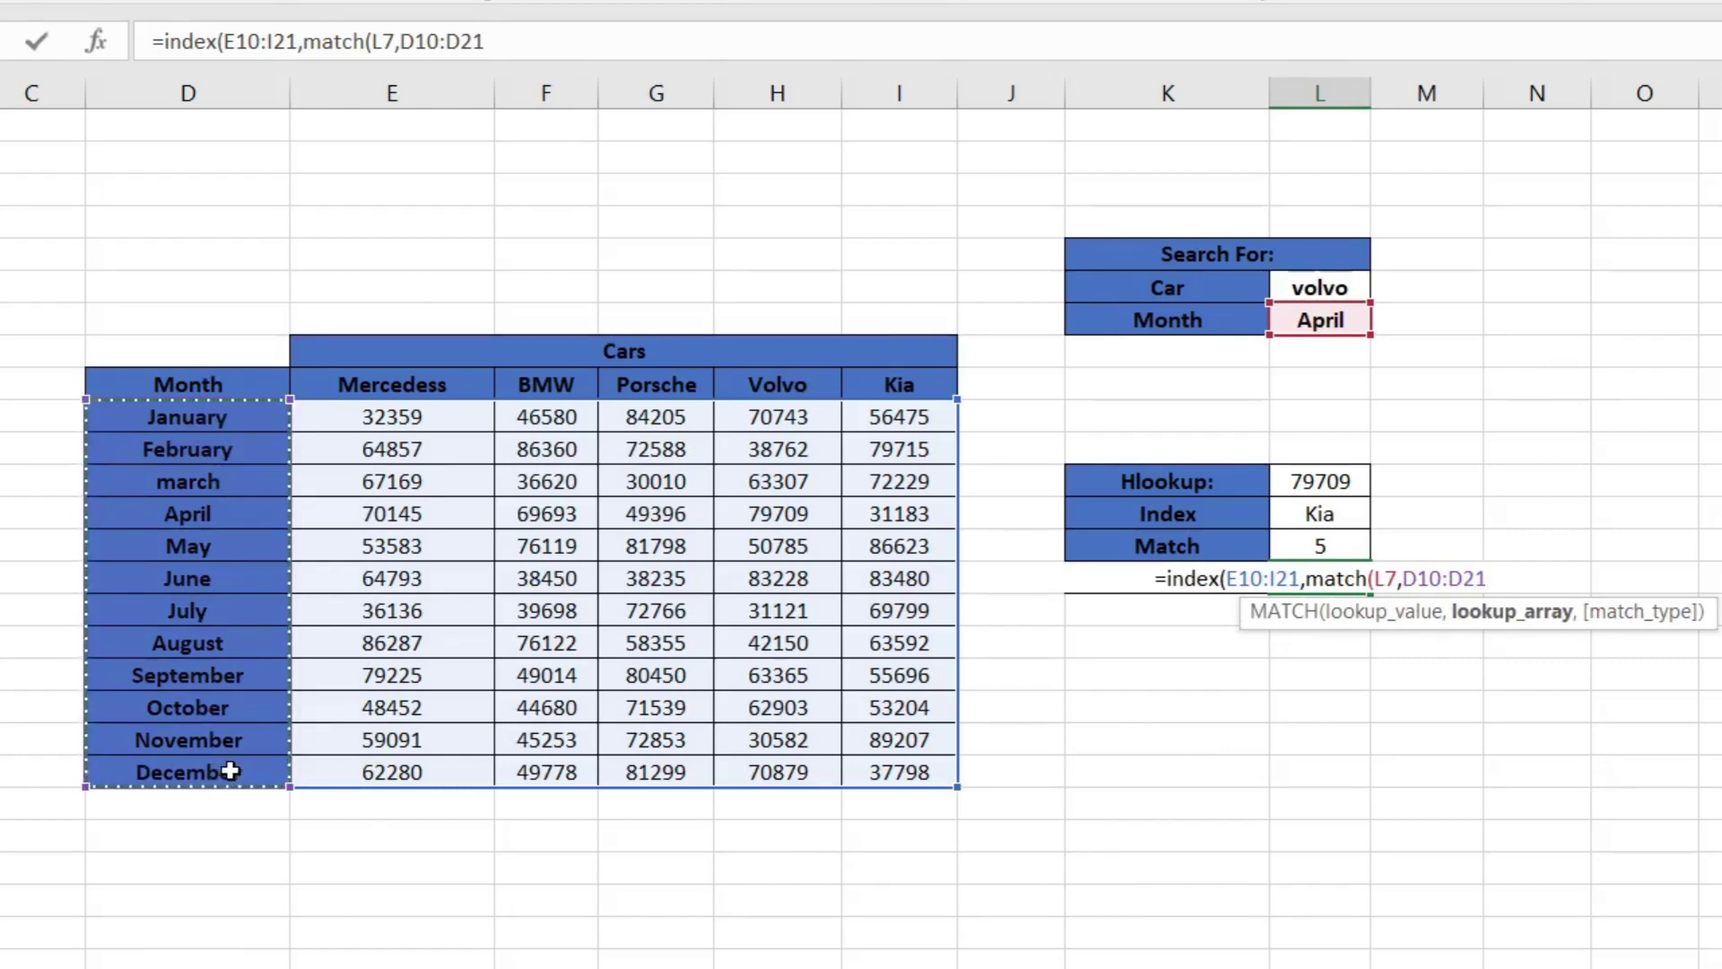
text(,)
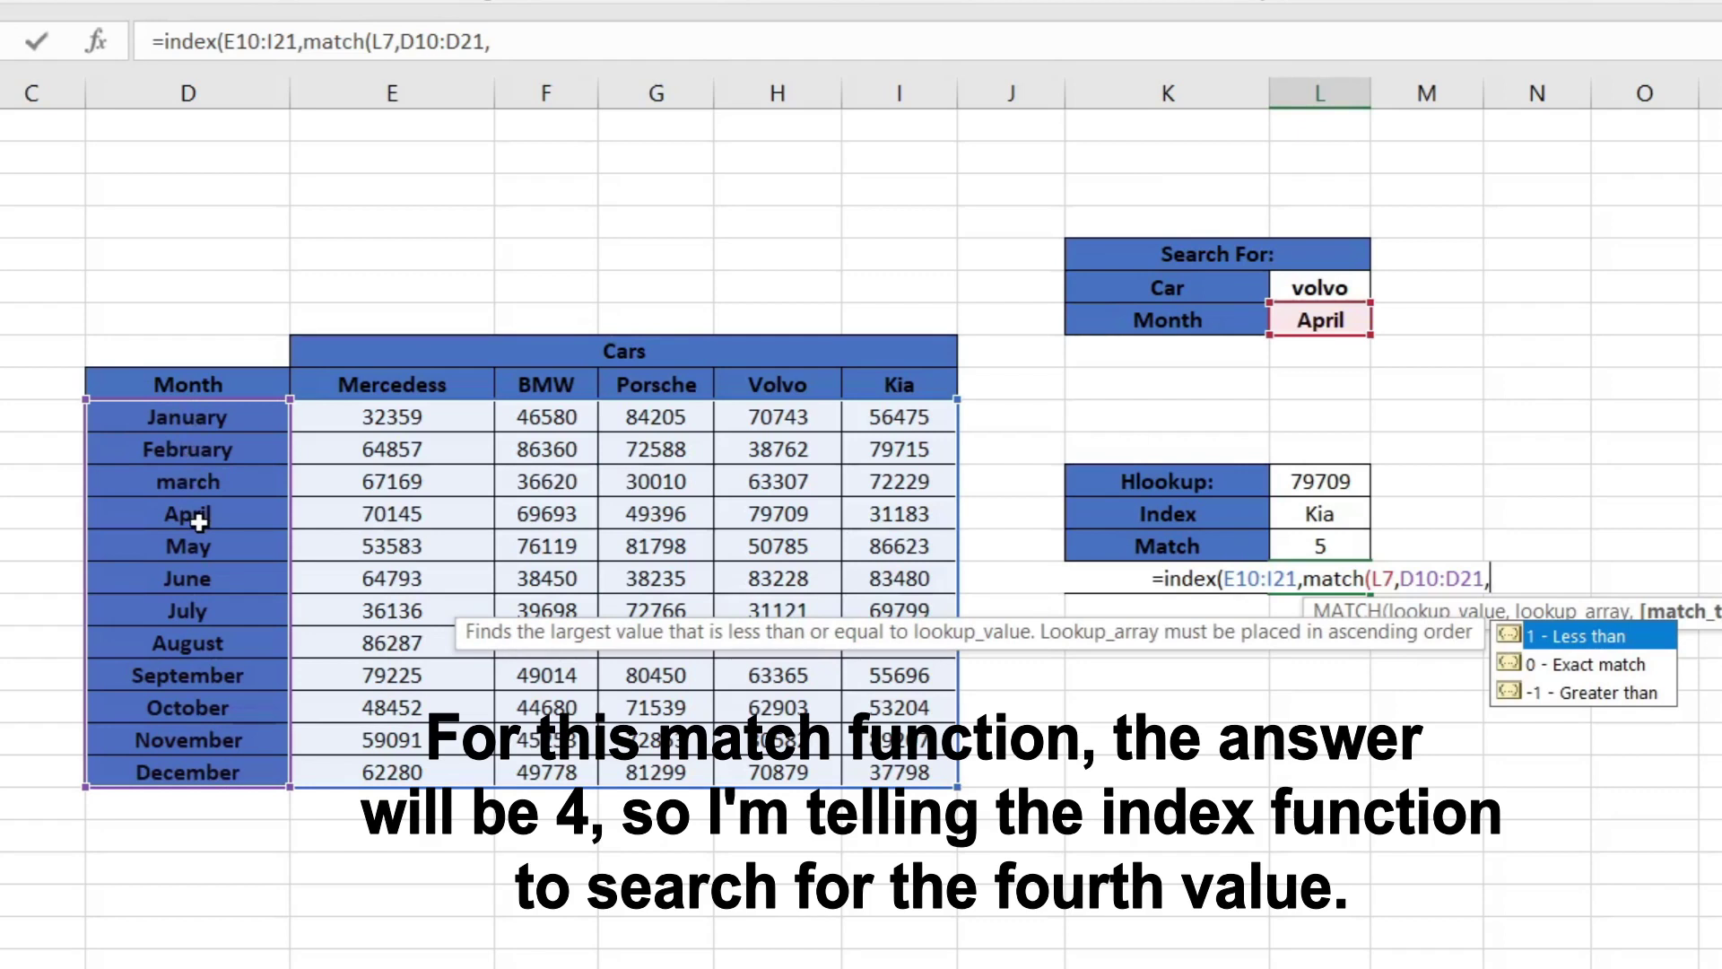
text(0)
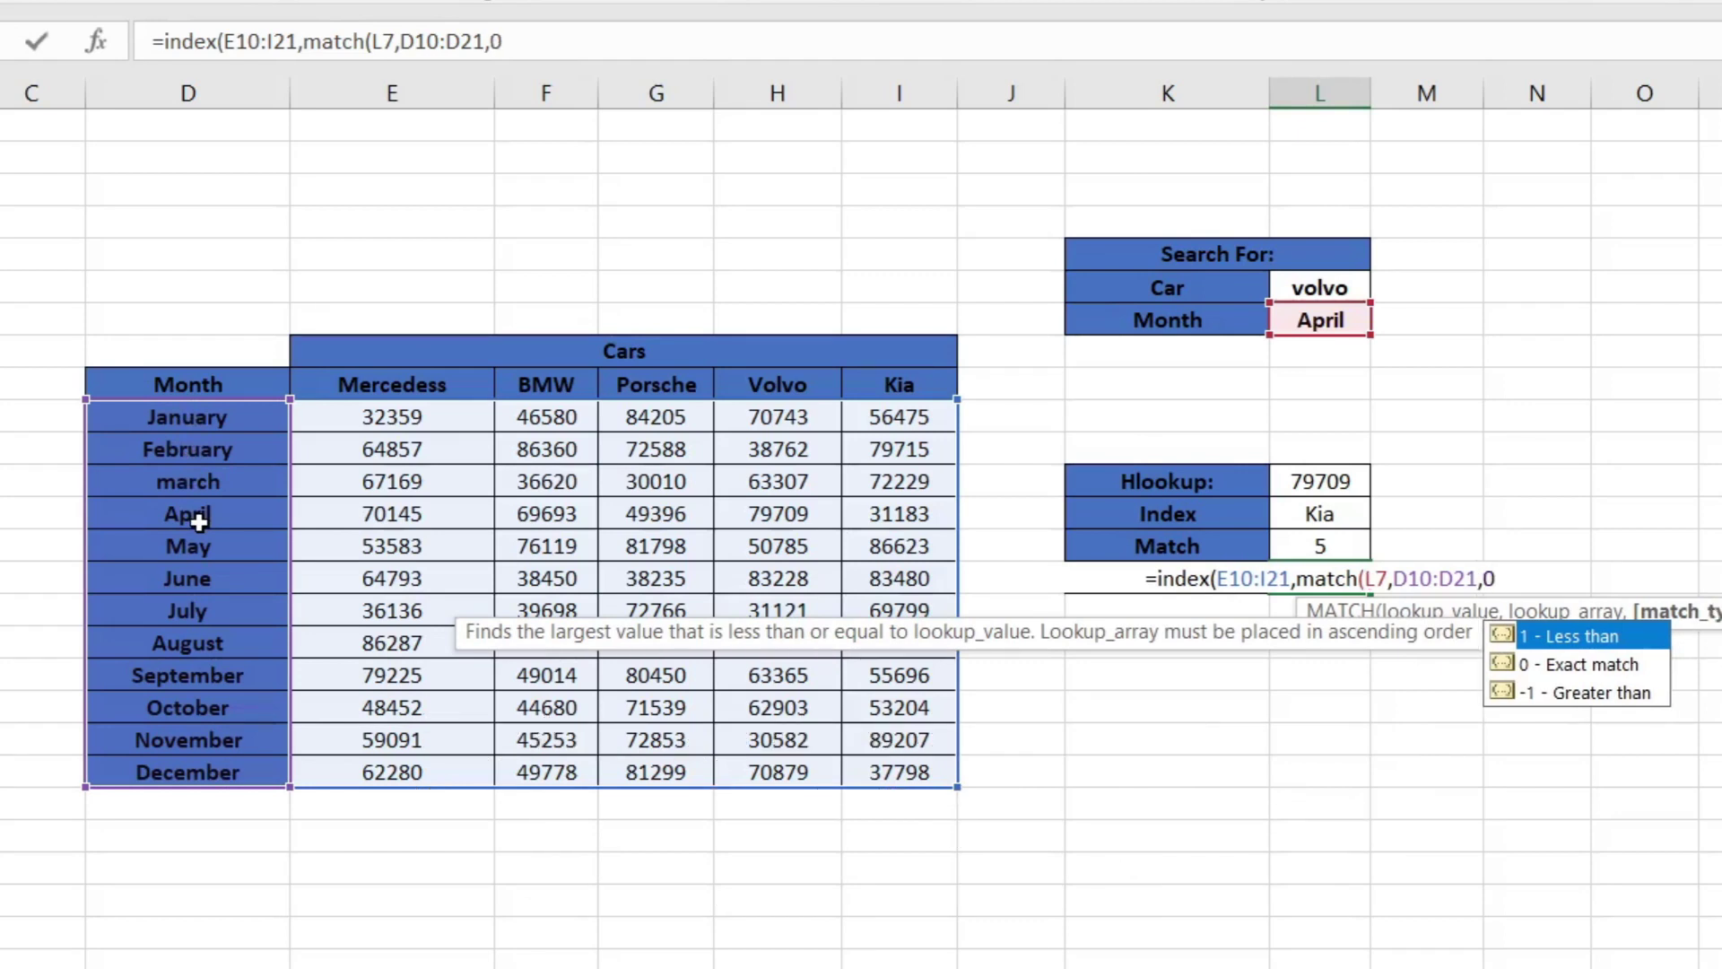
text(),)
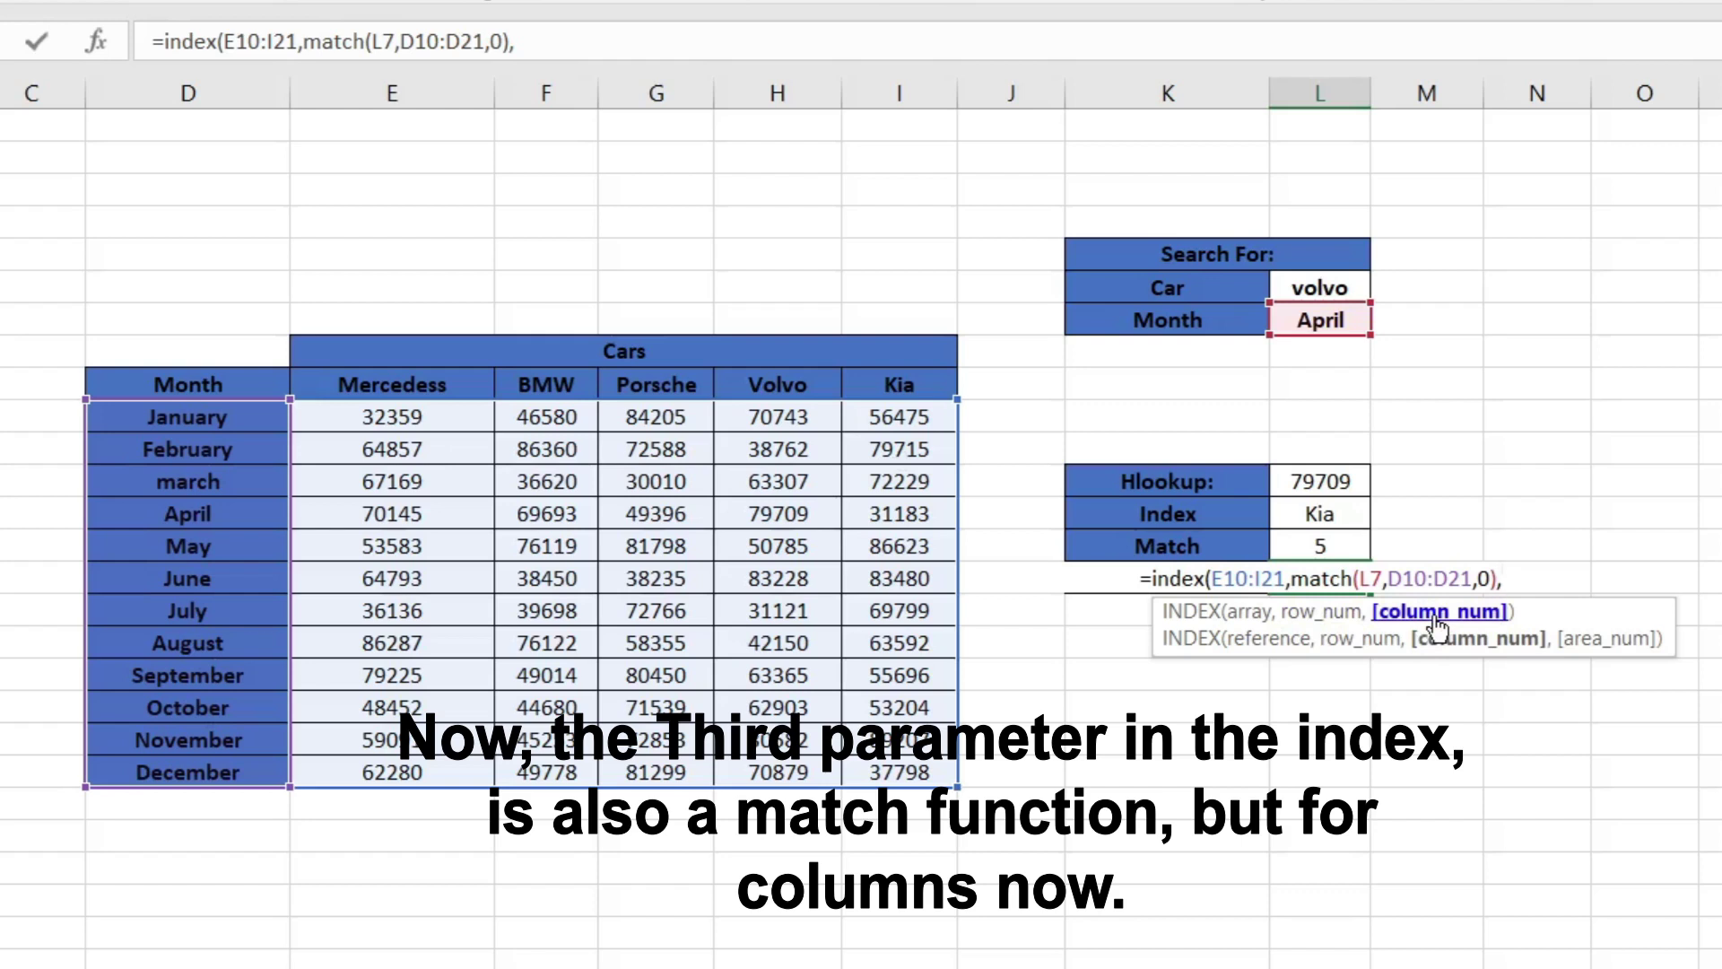
Add MATCH(L6,E9:I9,0) as the column argument and commit, returning 79709
text(match)
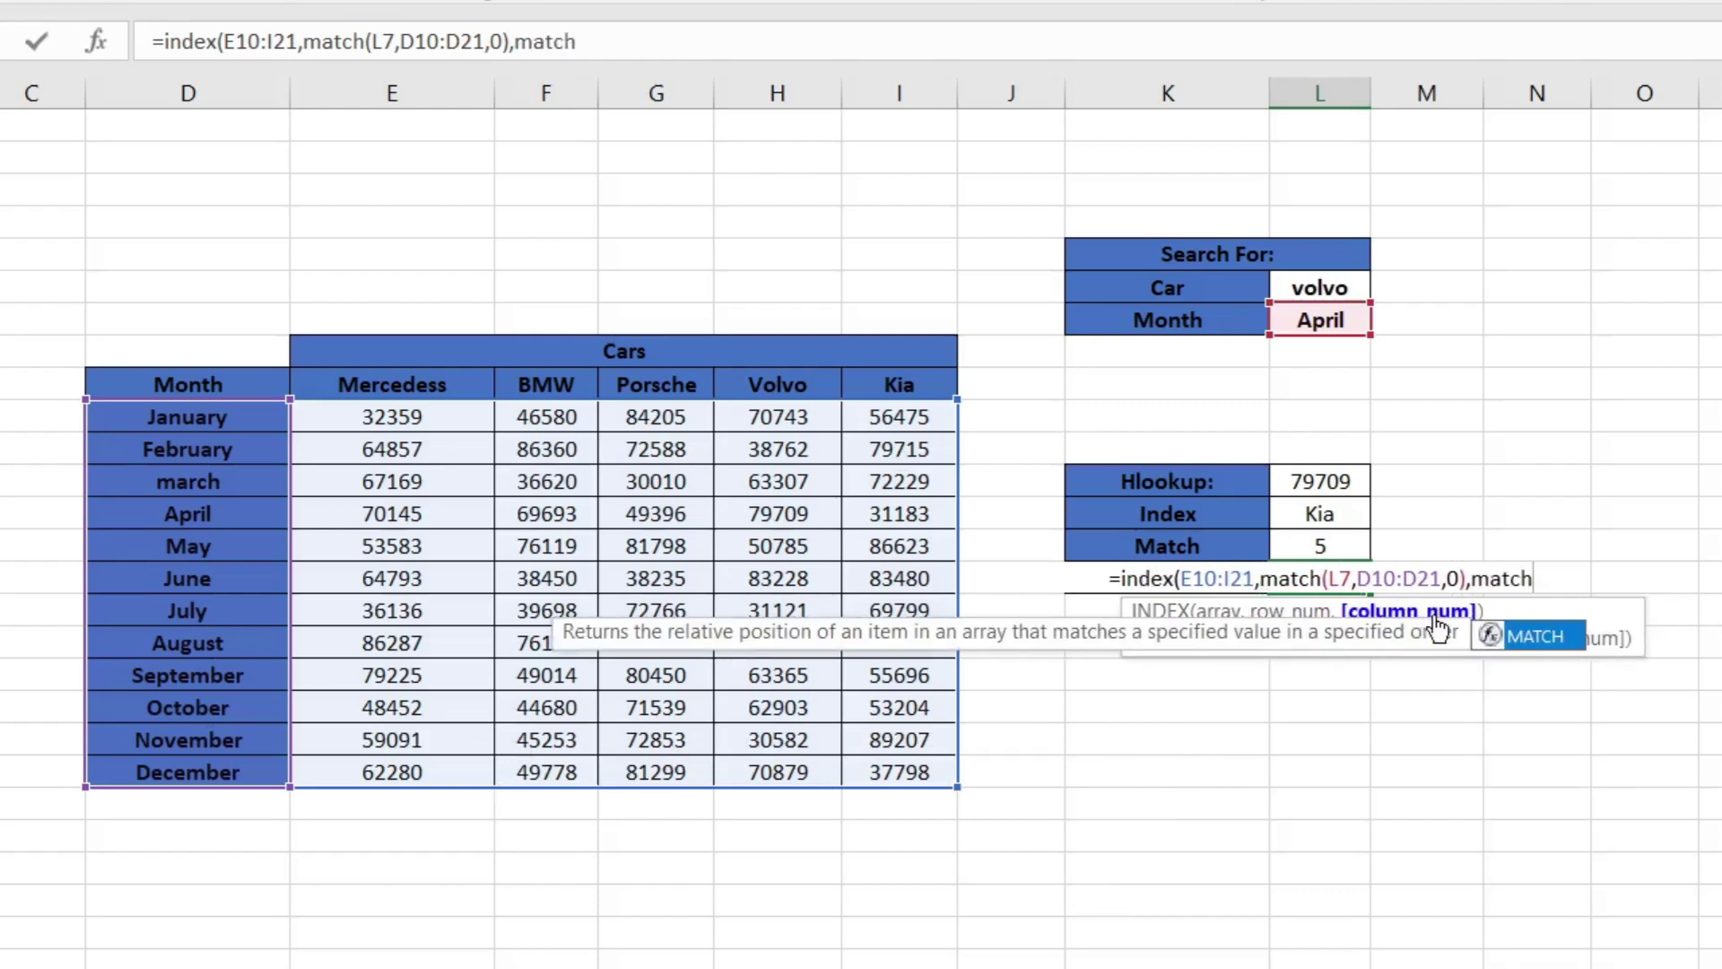
text(()
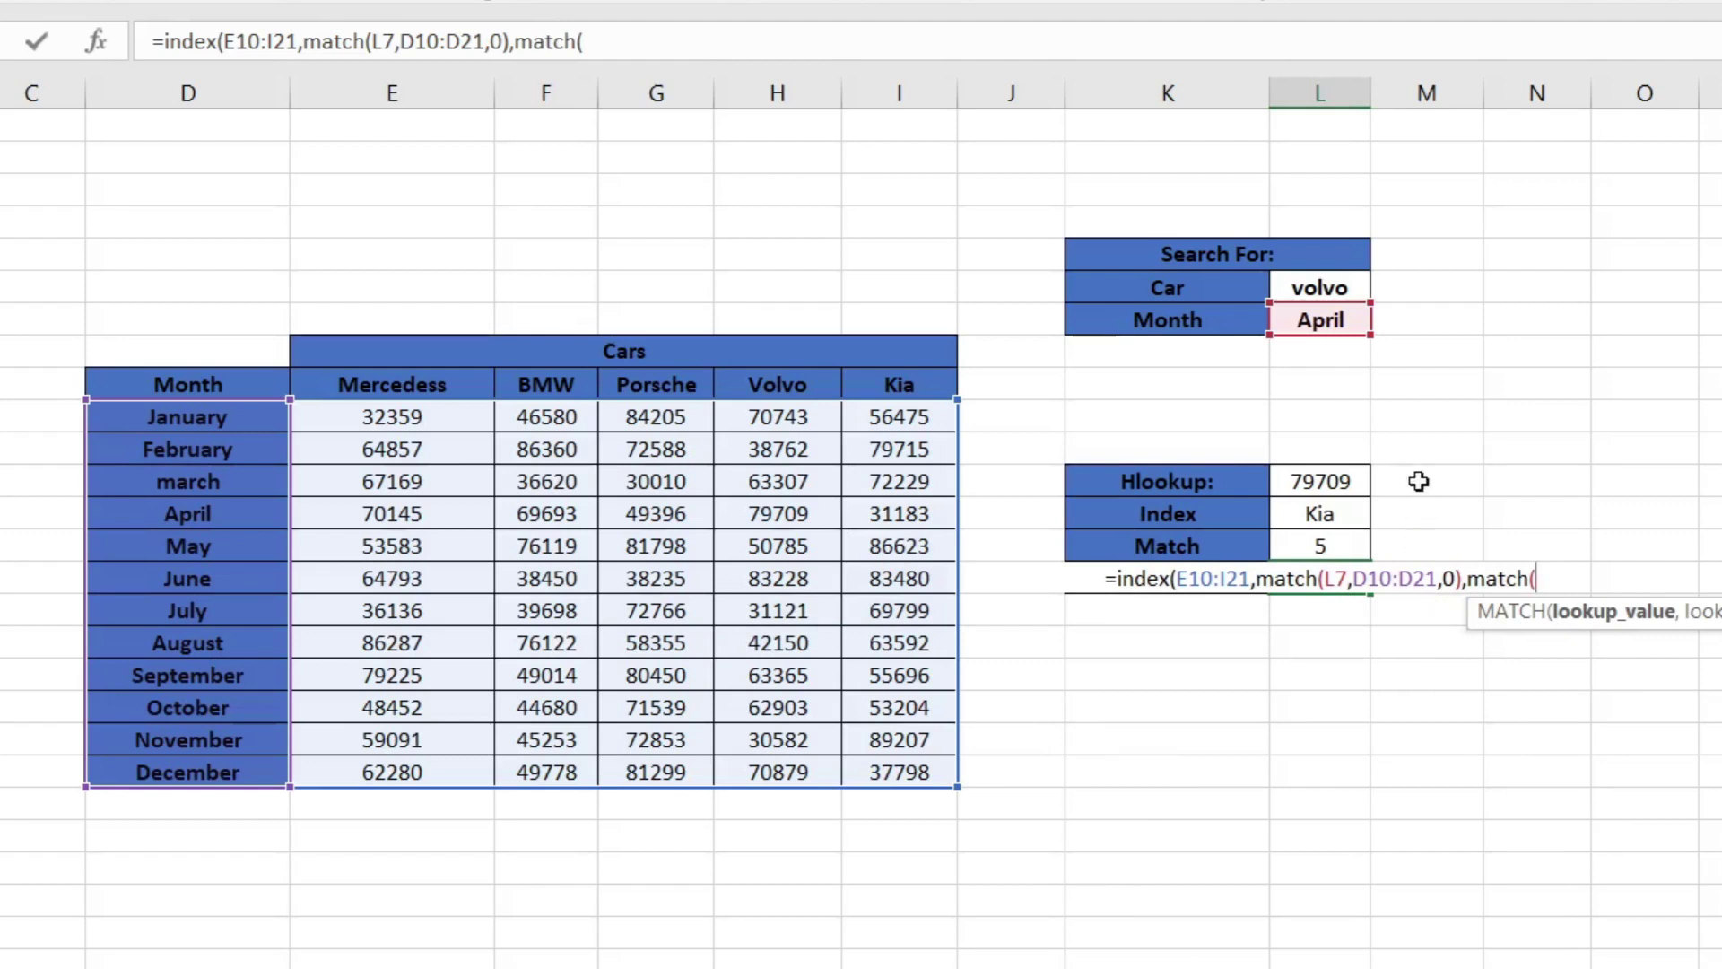
click(1339, 287)
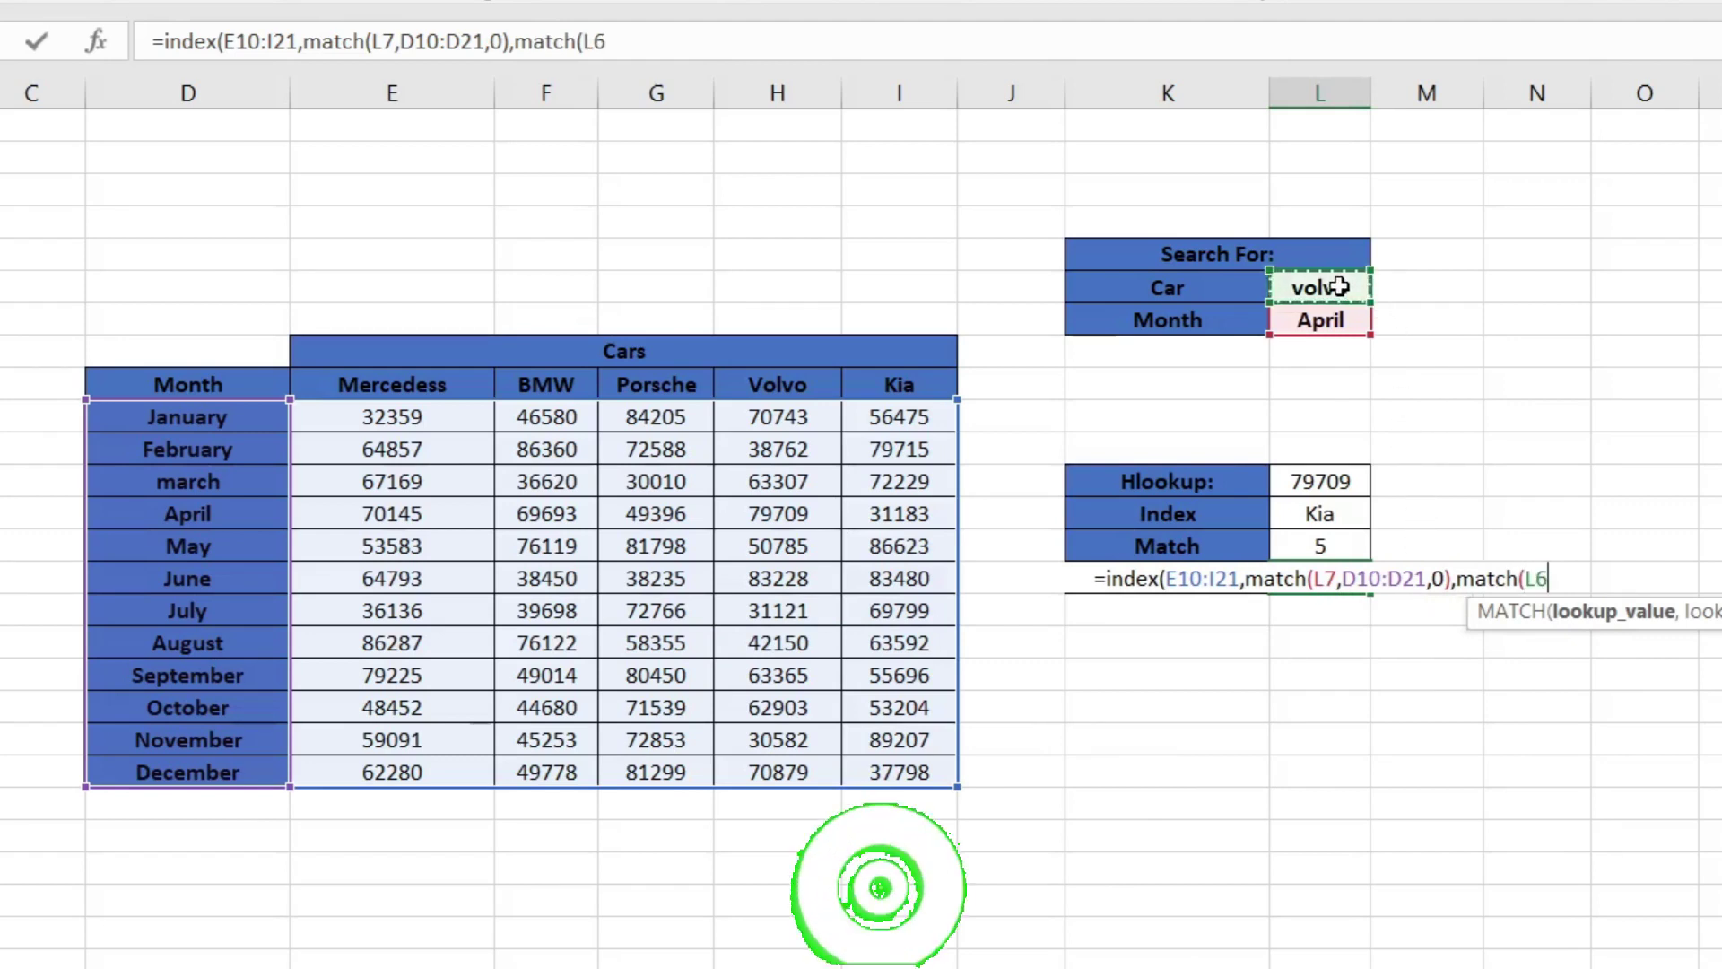
text(,)
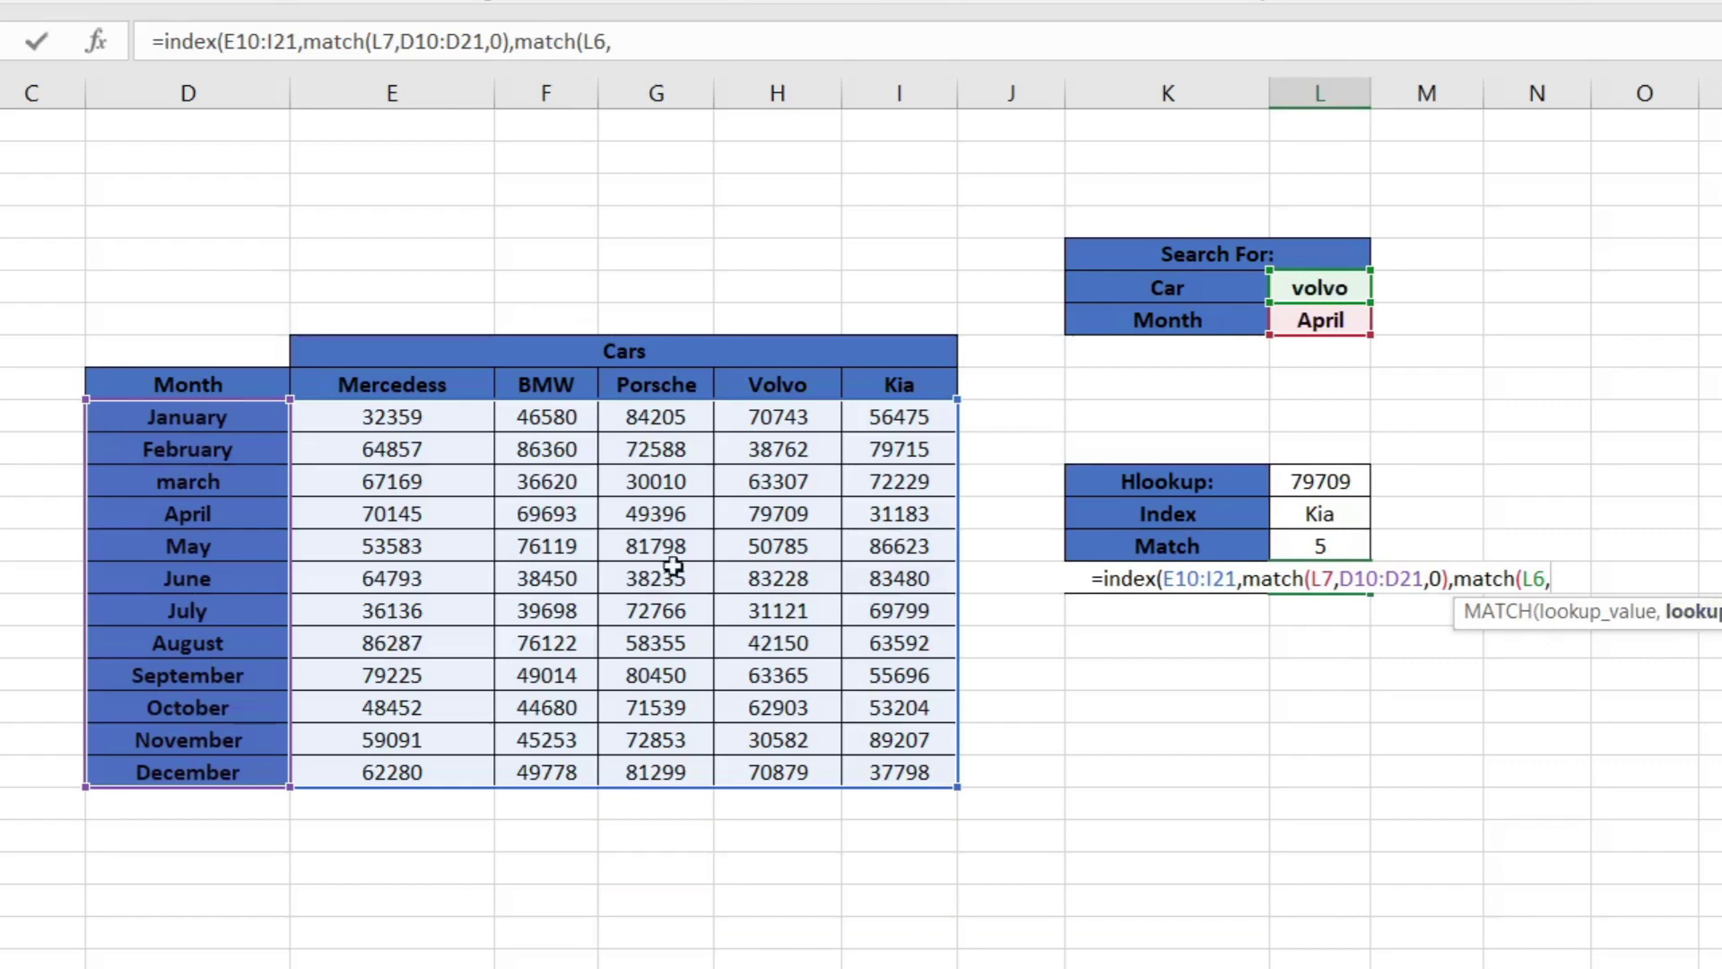
drag(345, 388, 897, 384)
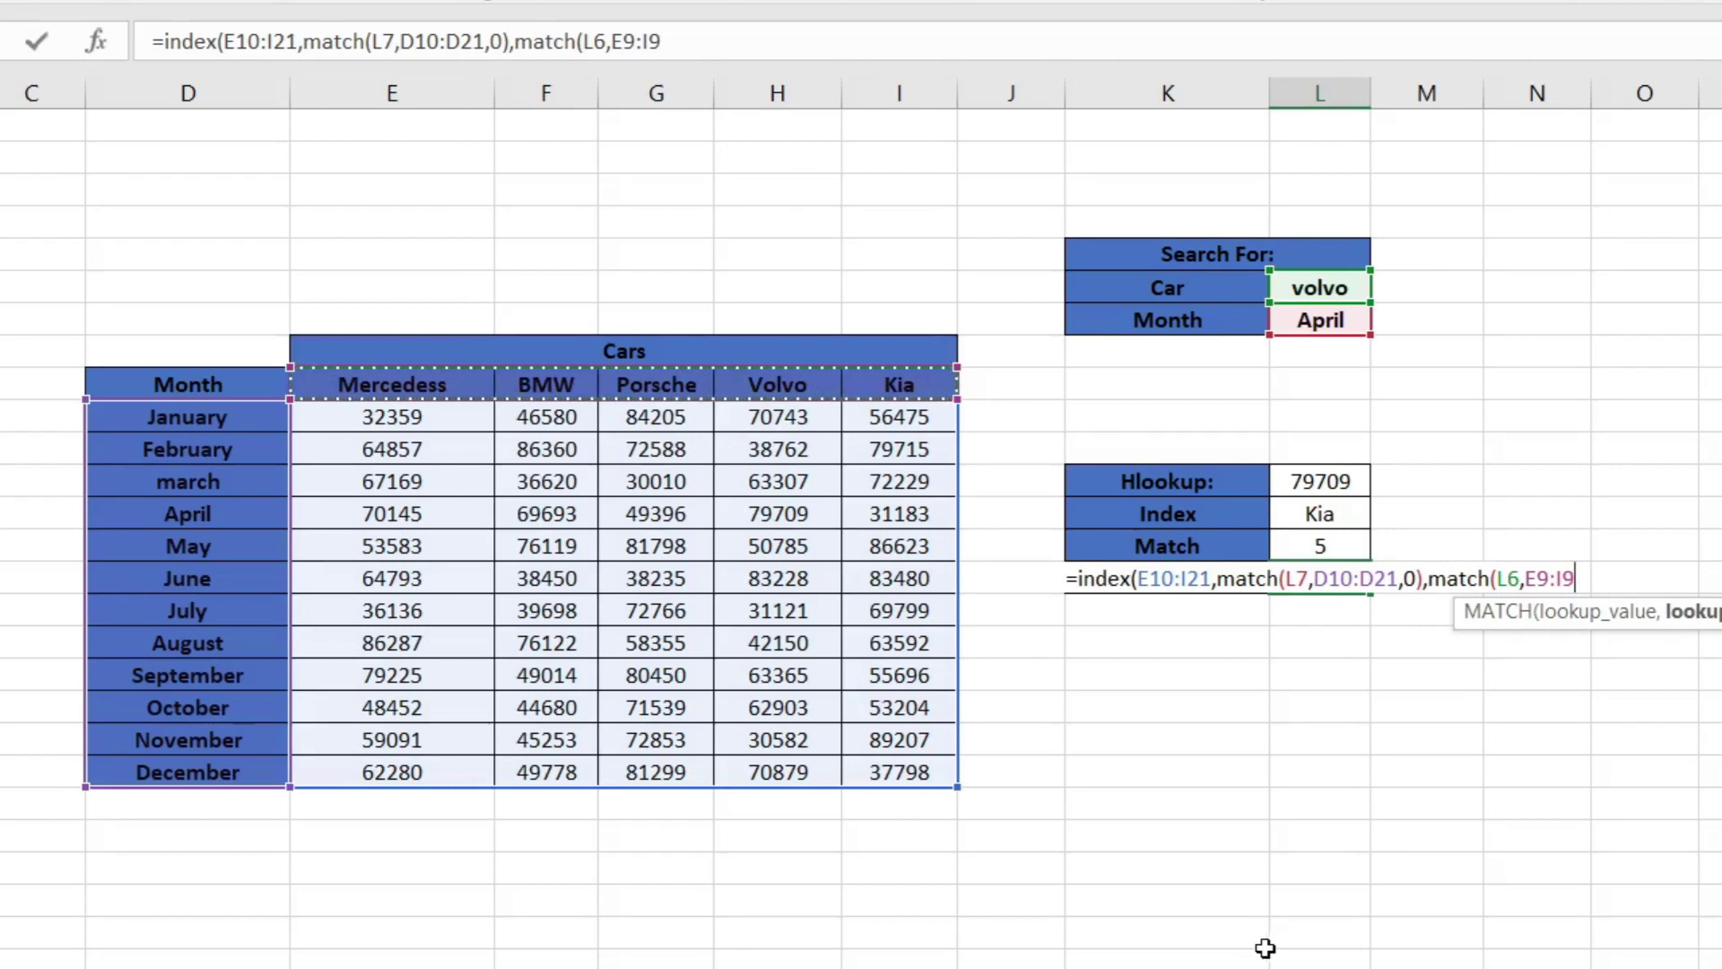
text(,0)
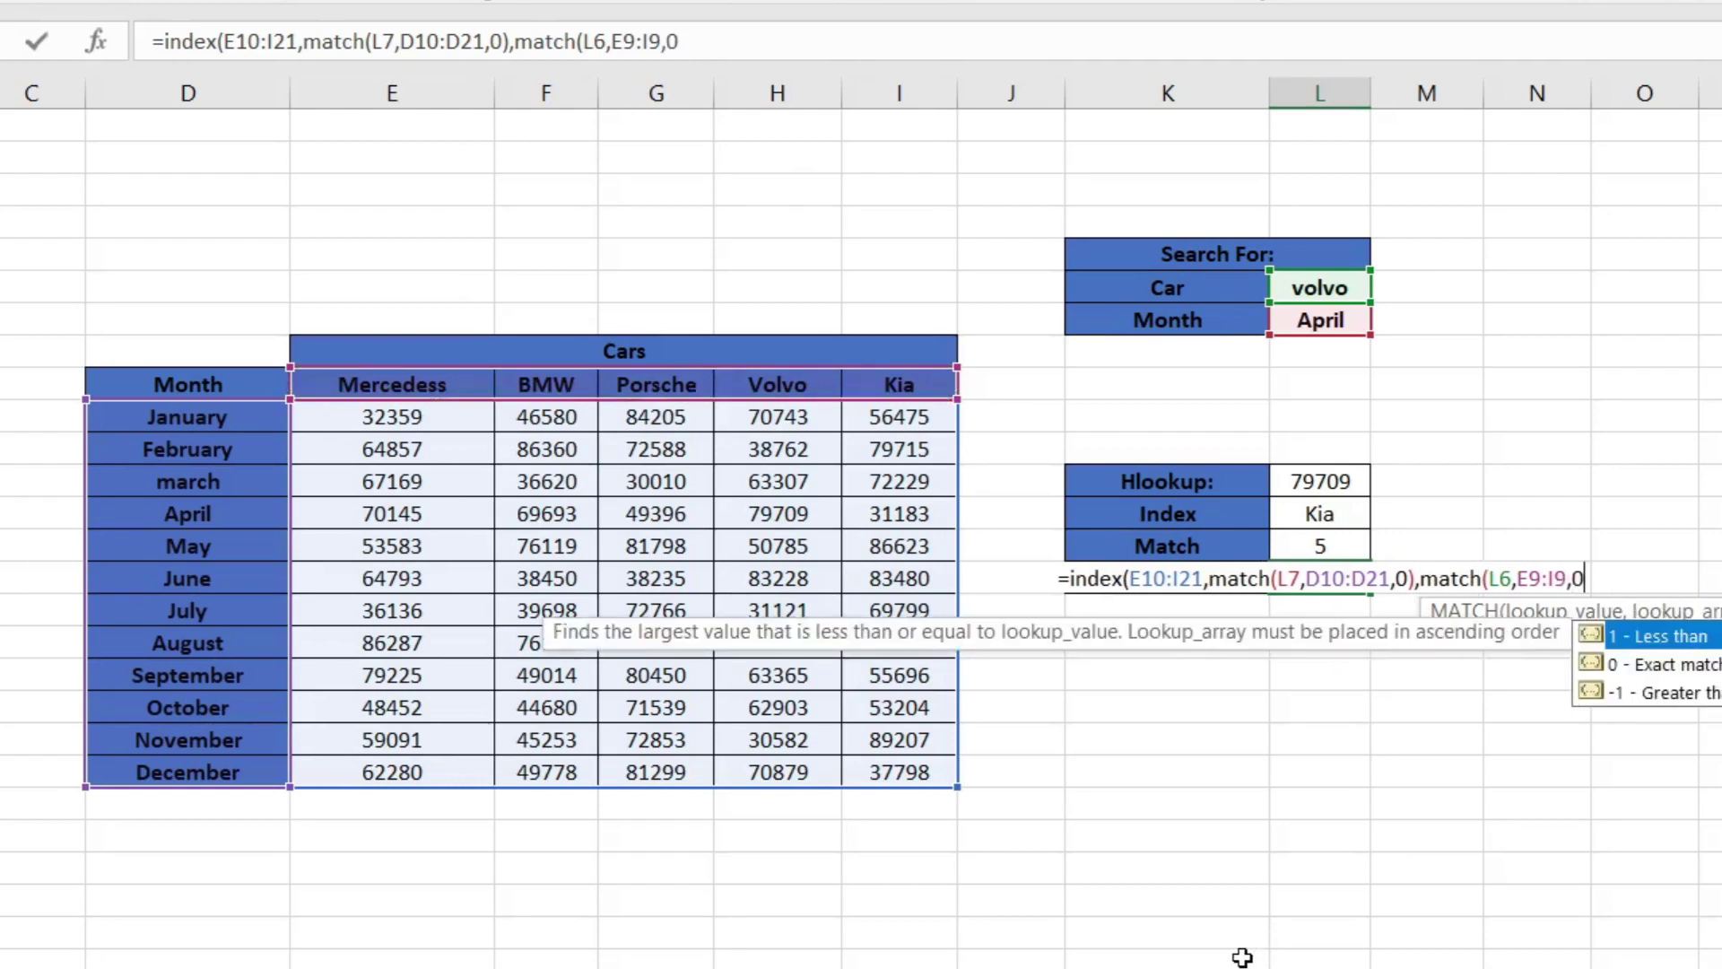
text())
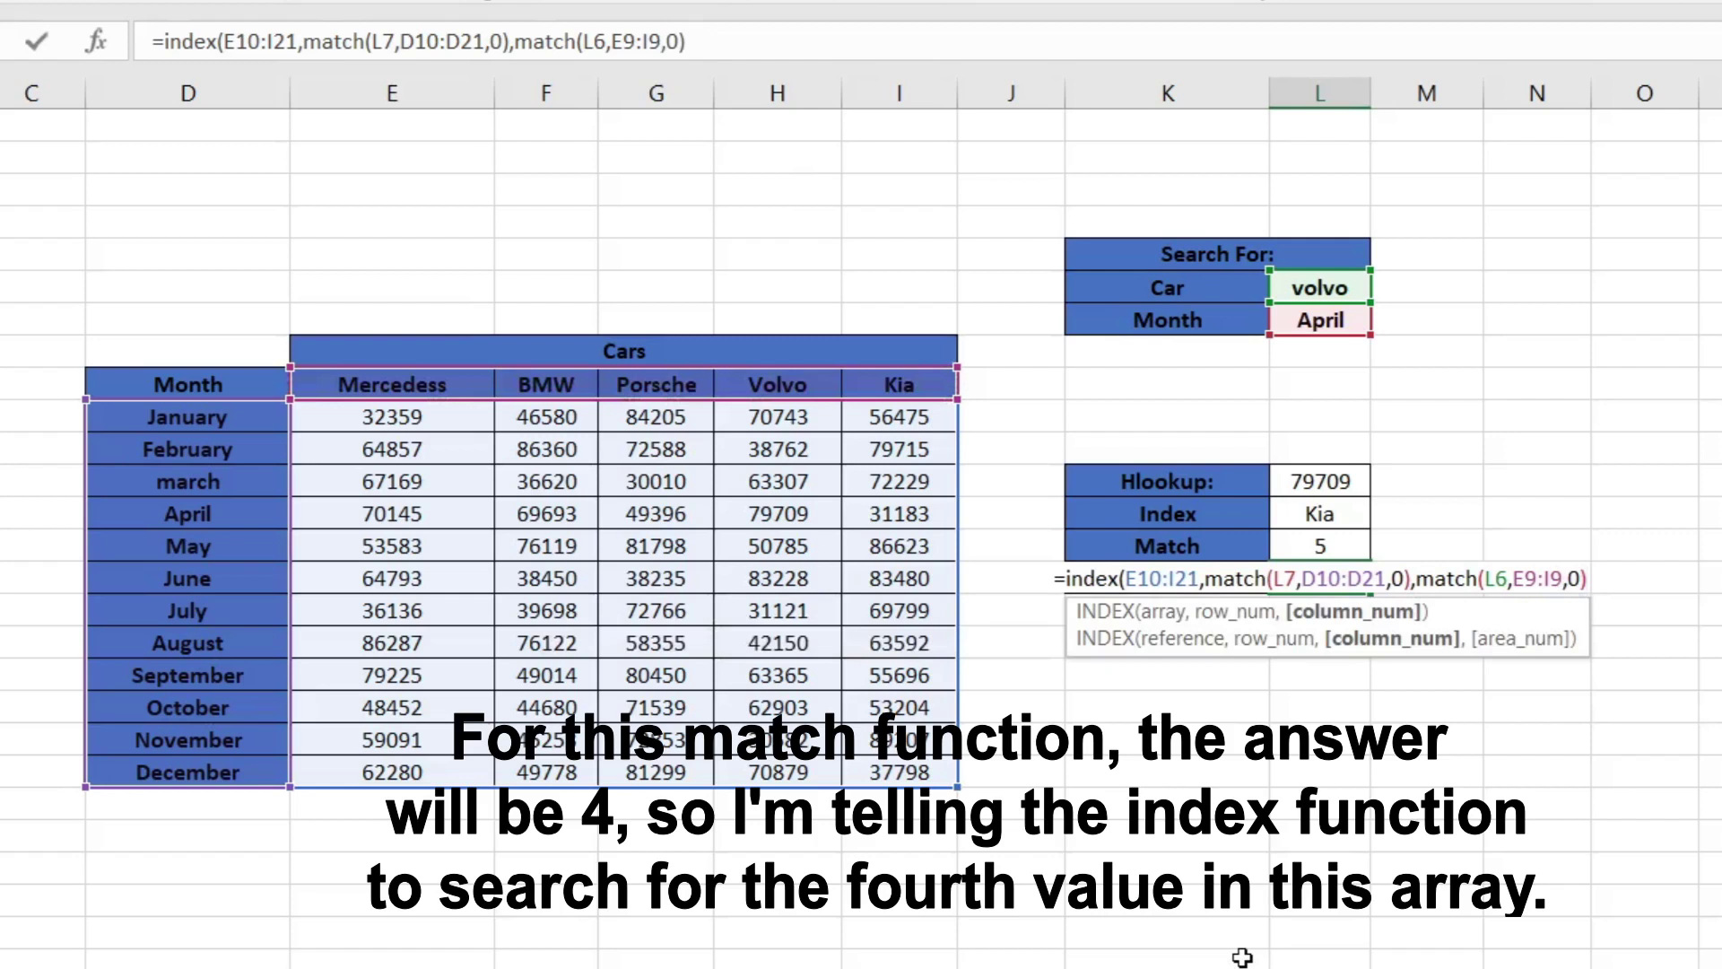
text())
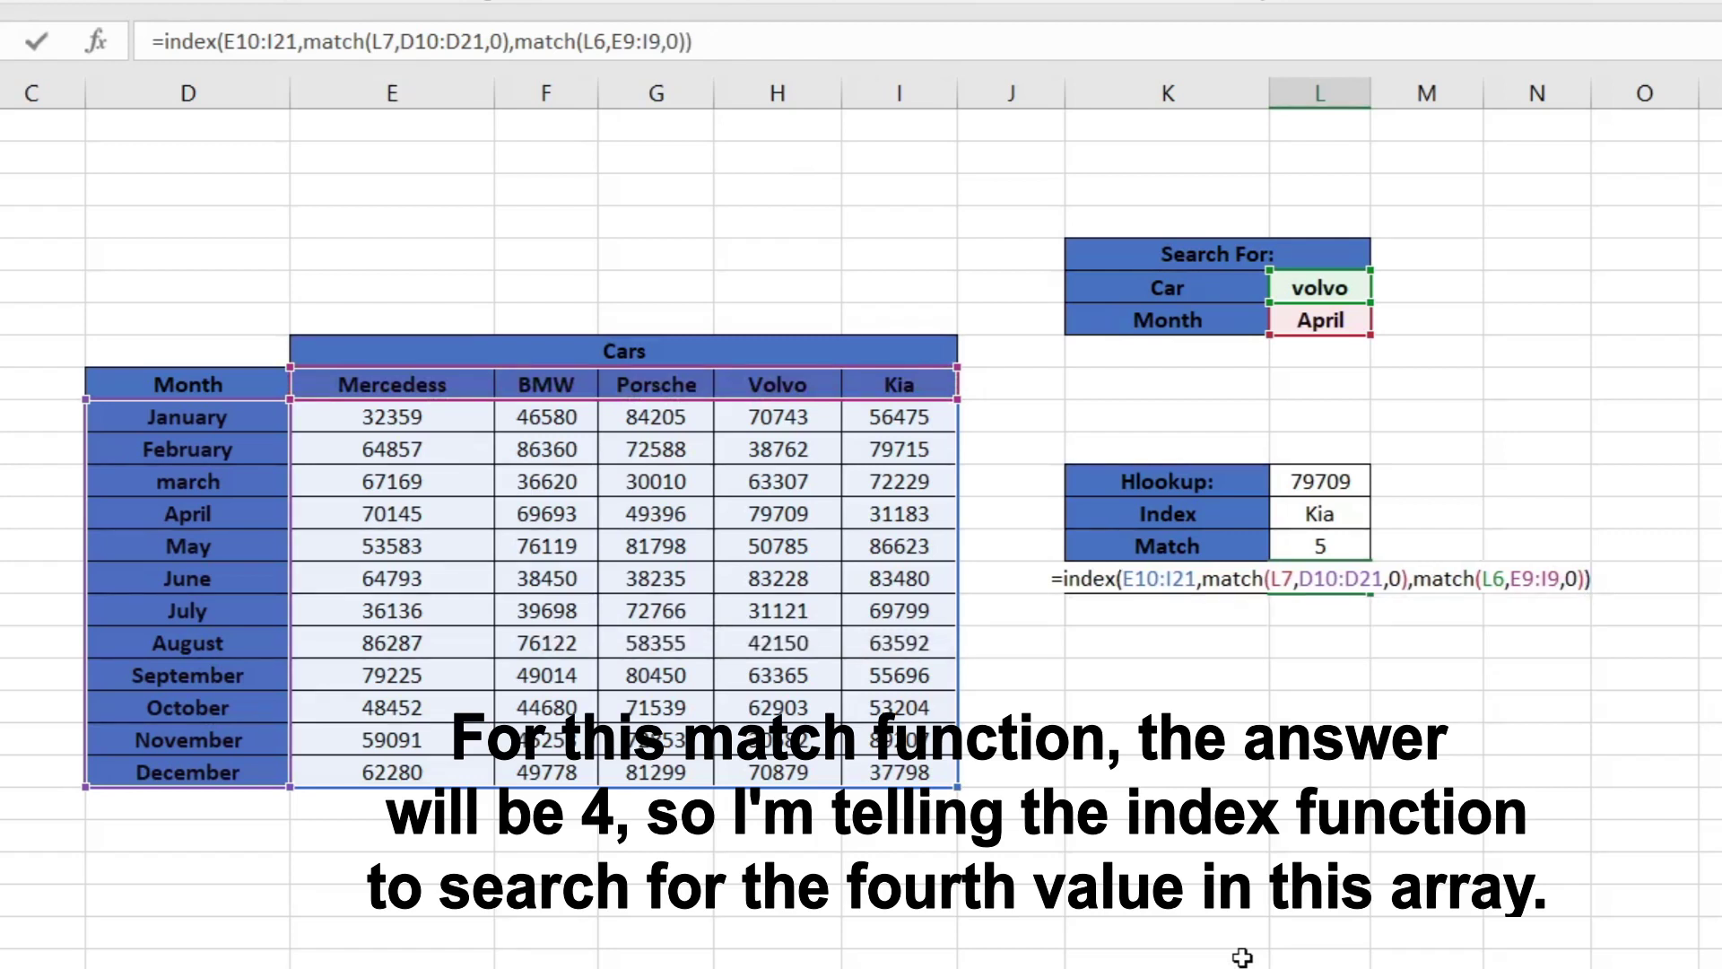
key(Return)
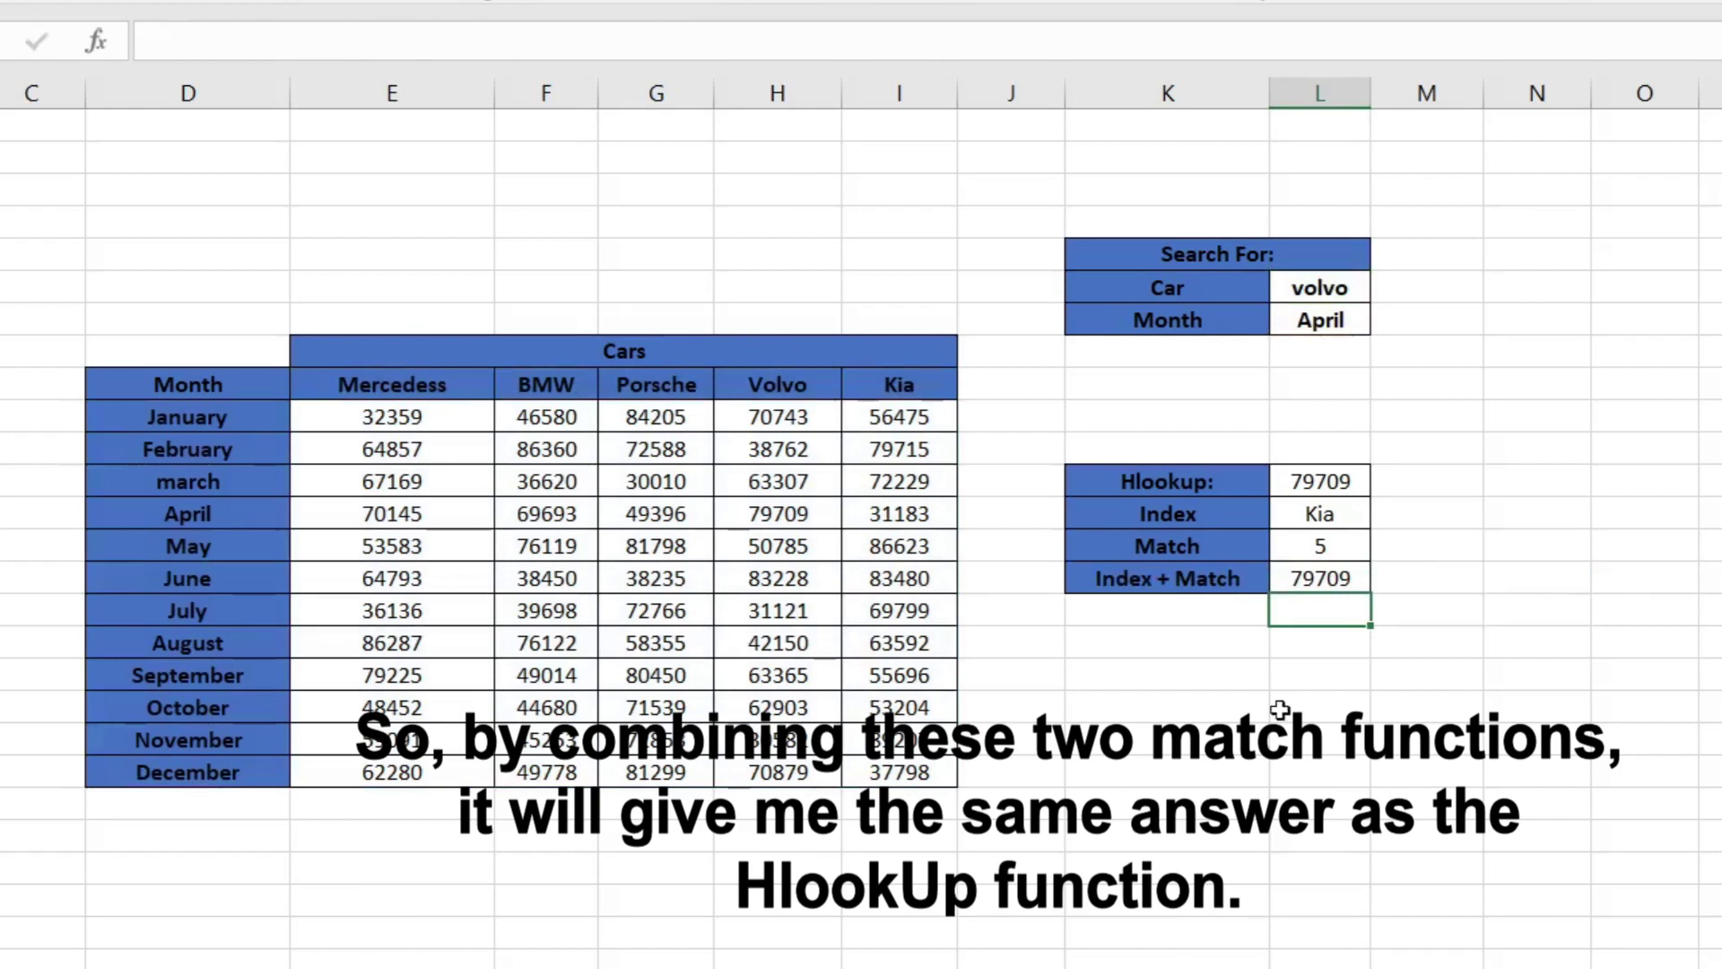
Verify 79709 by tracing the Volvo column and April row in the table
click(1331, 568)
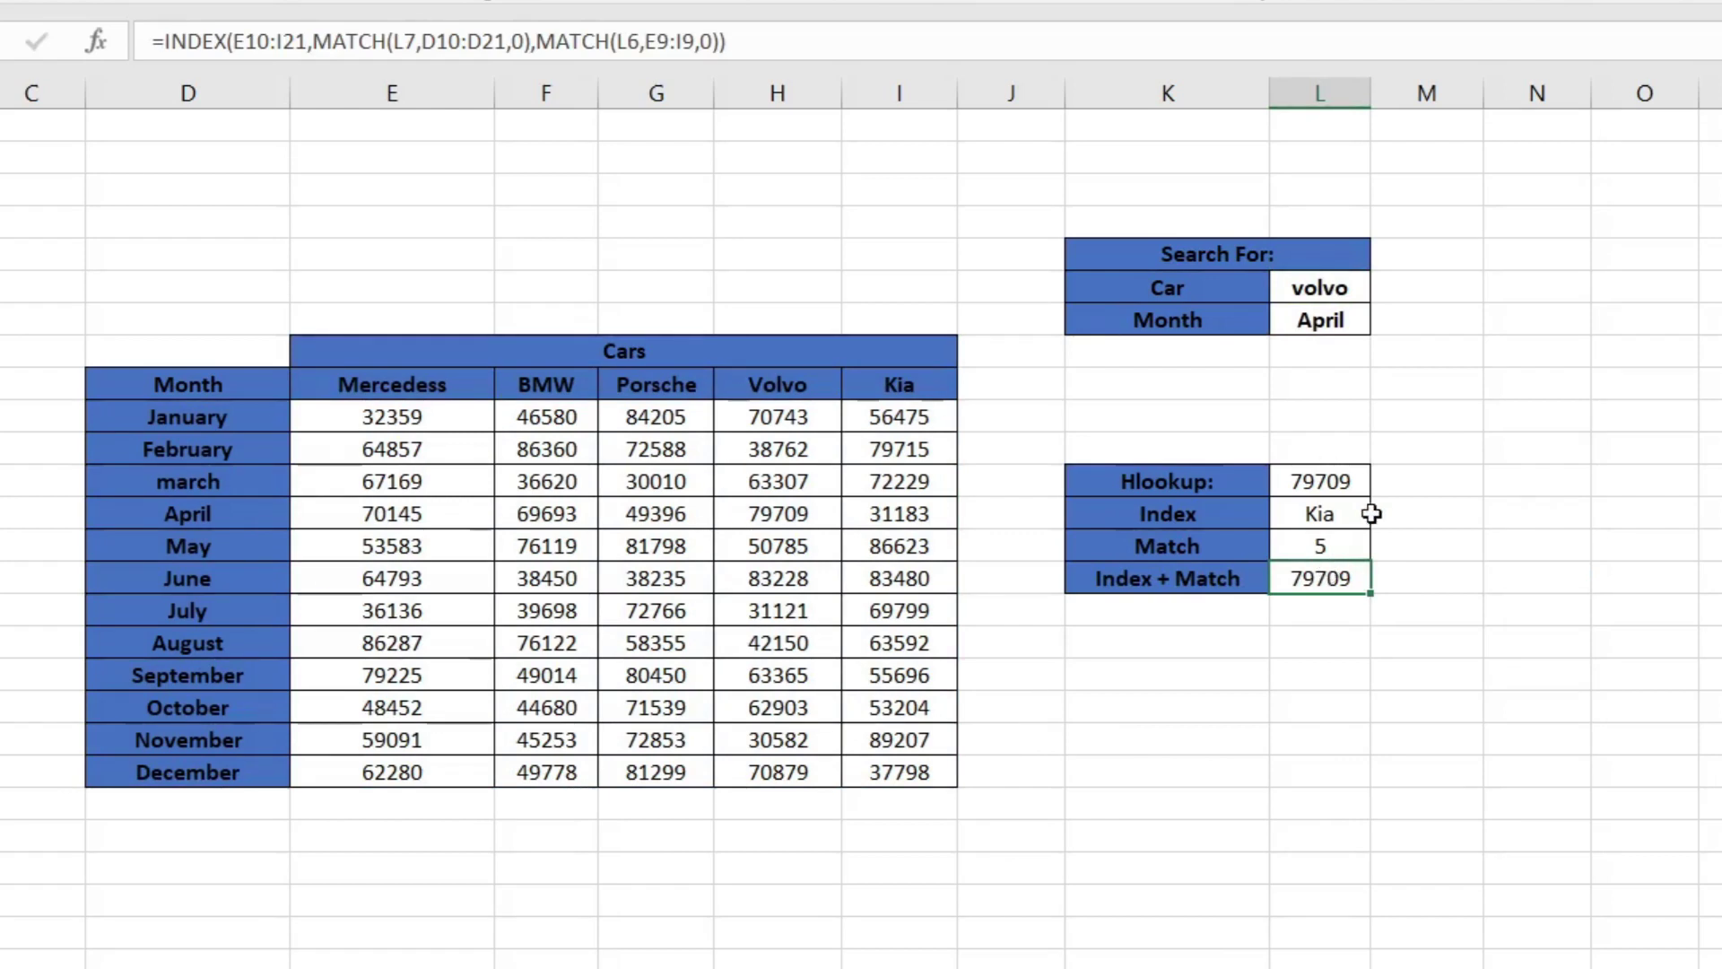
click(781, 506)
click(1311, 286)
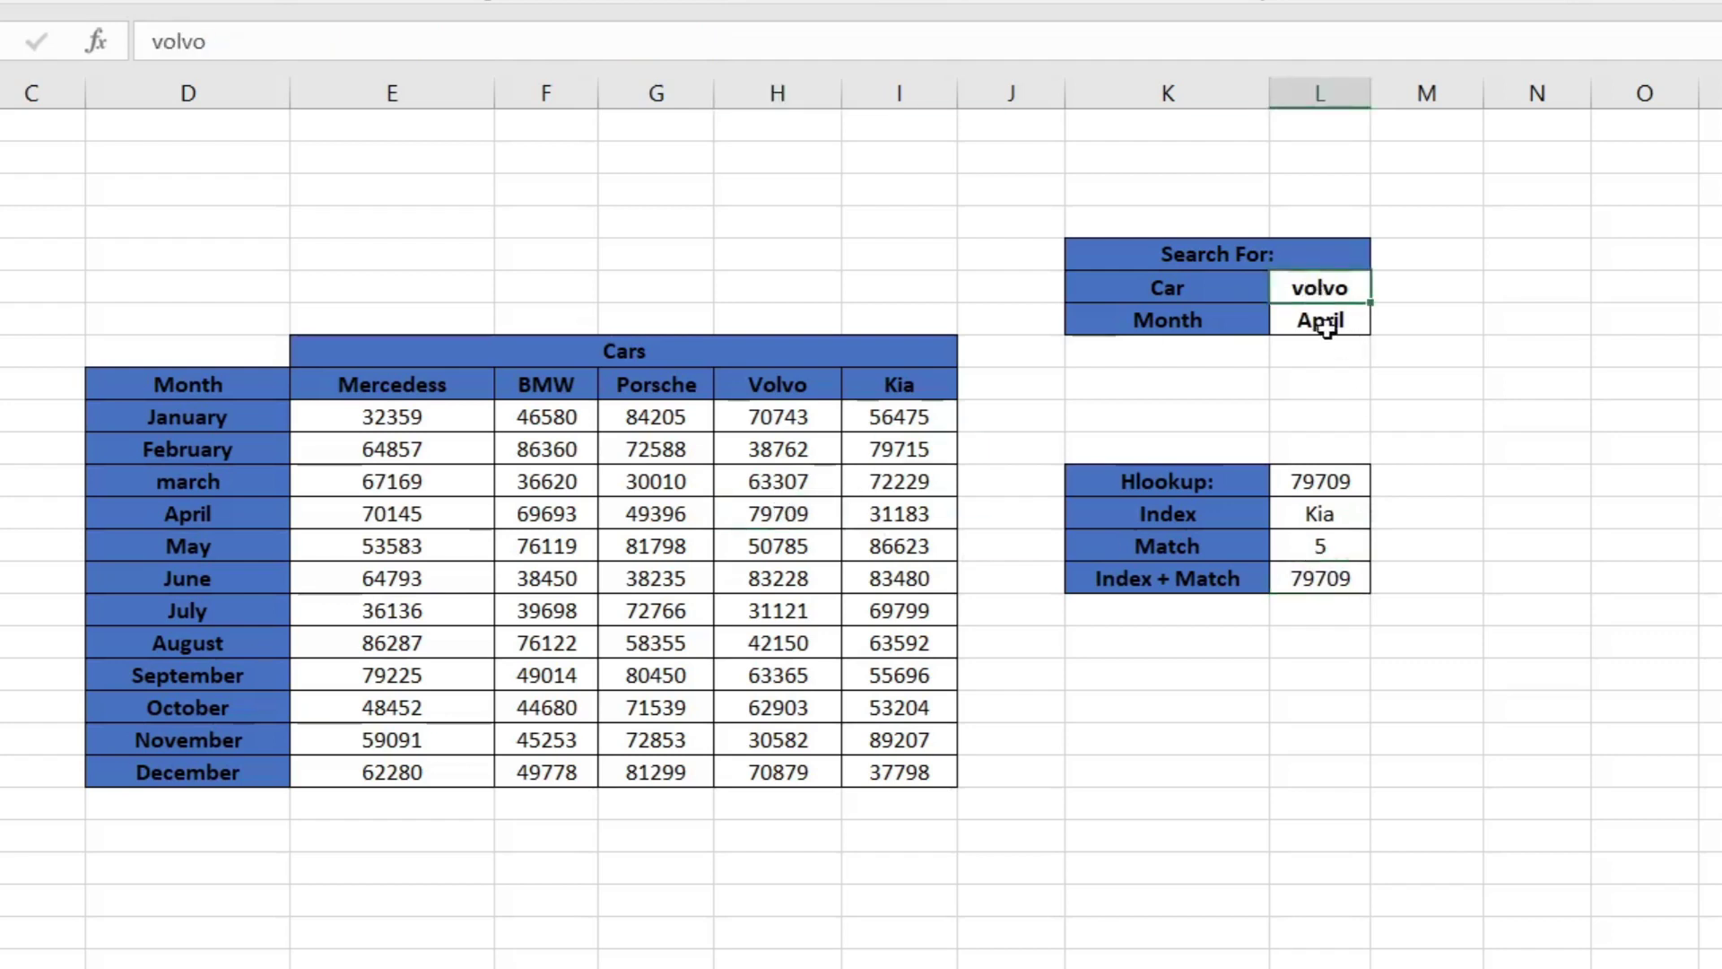
click(1319, 320)
drag(758, 383, 778, 739)
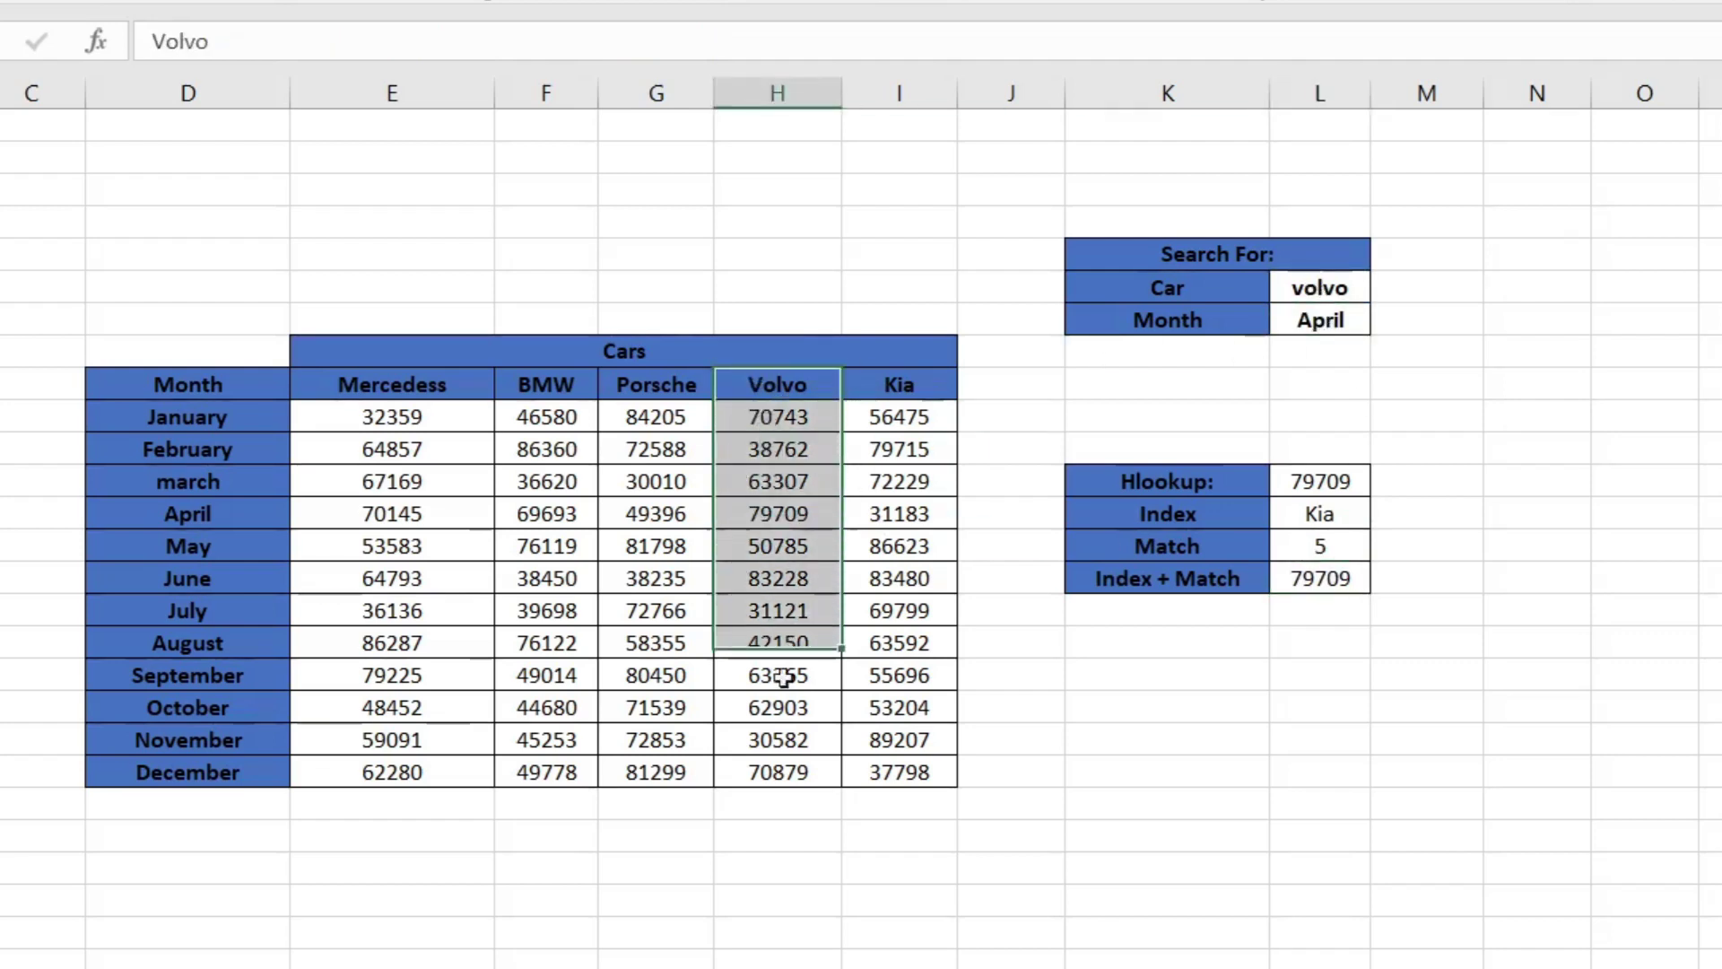
ctrl+drag(188, 516, 798, 512)
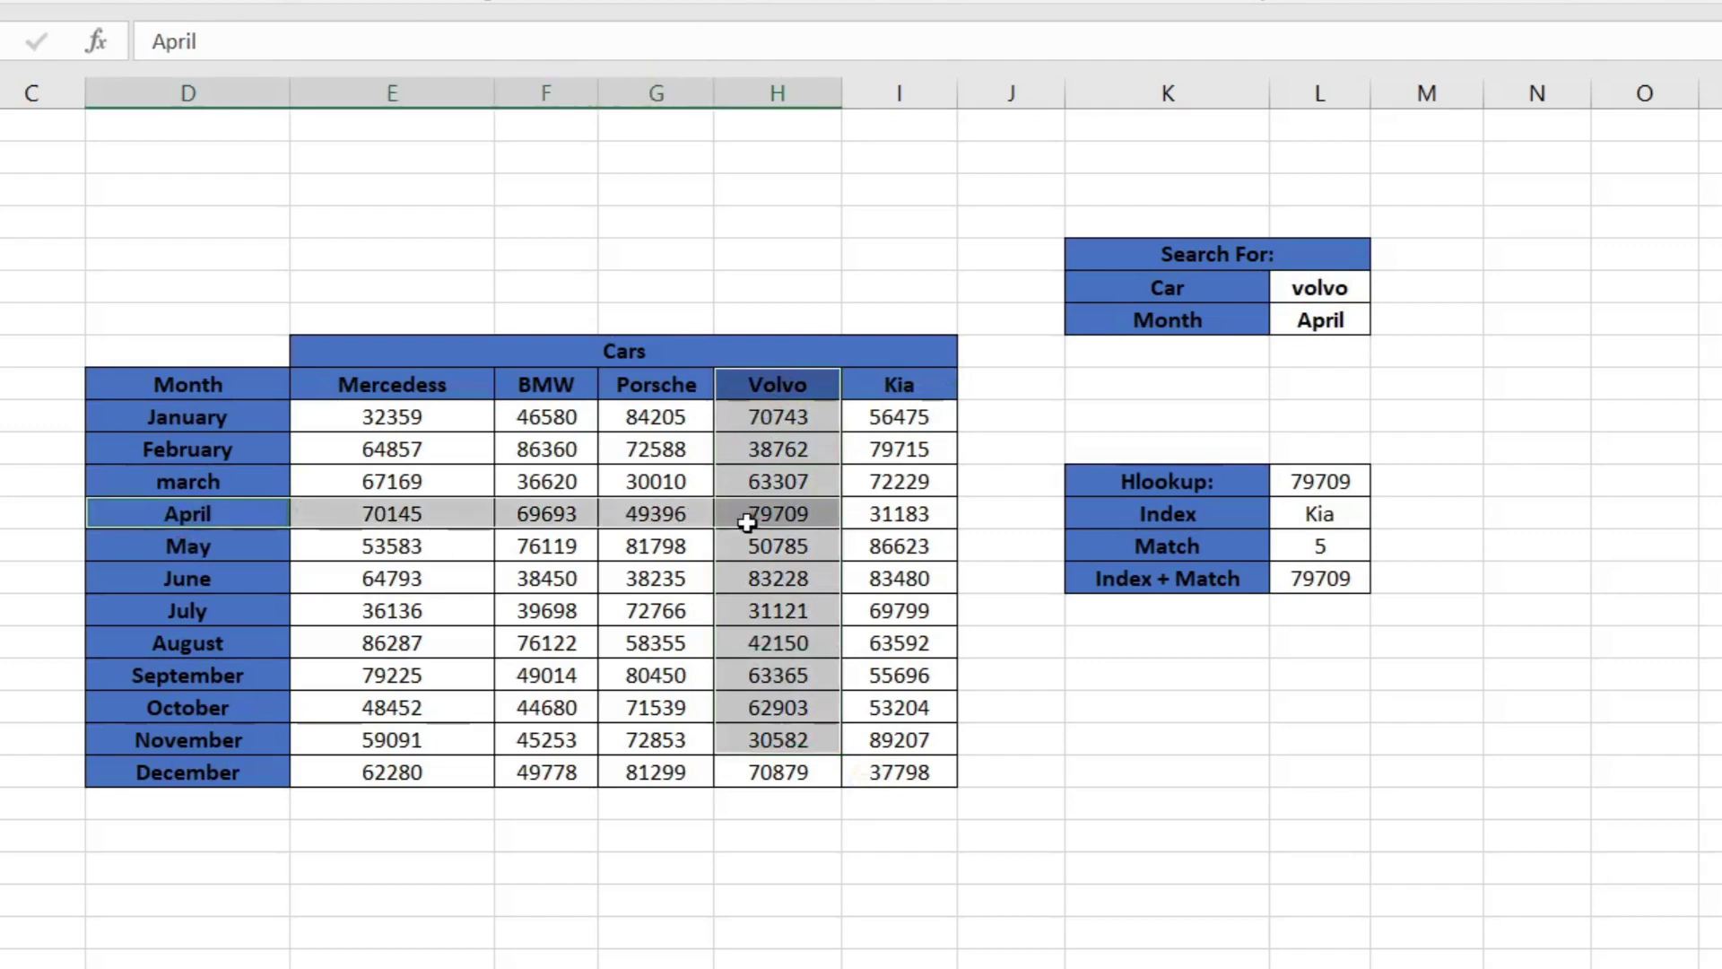
click(797, 513)
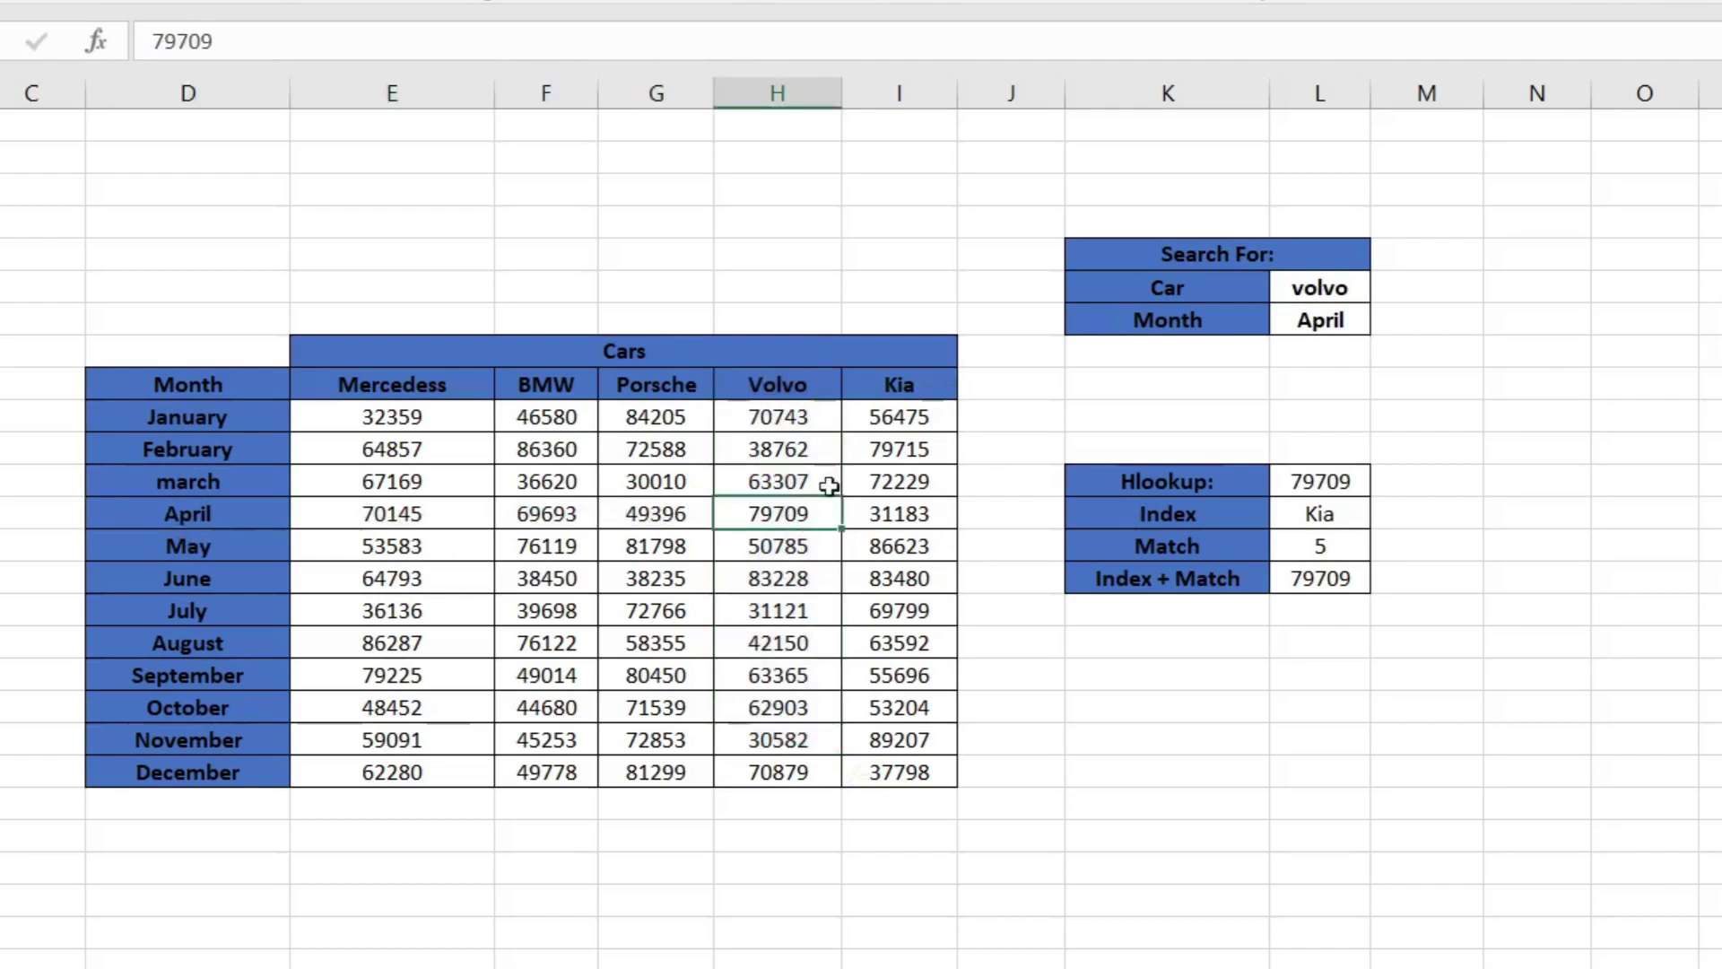
Change the search values to BMW and June
click(1317, 298)
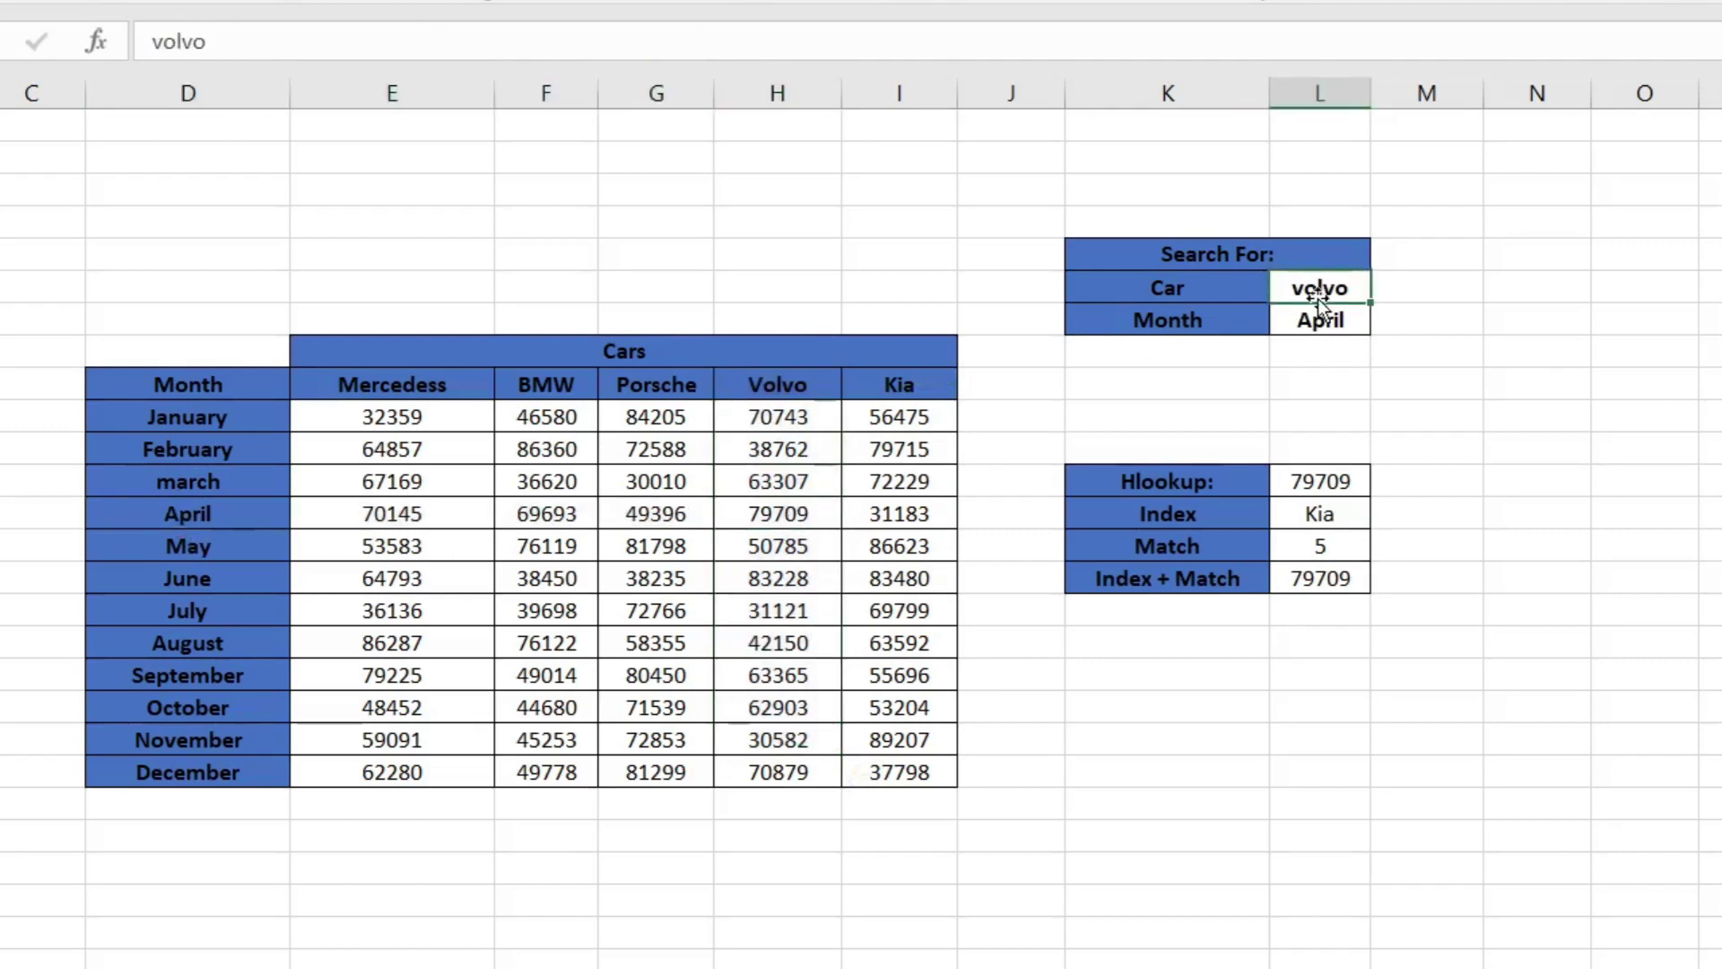
text(BMW)
key(Tab)
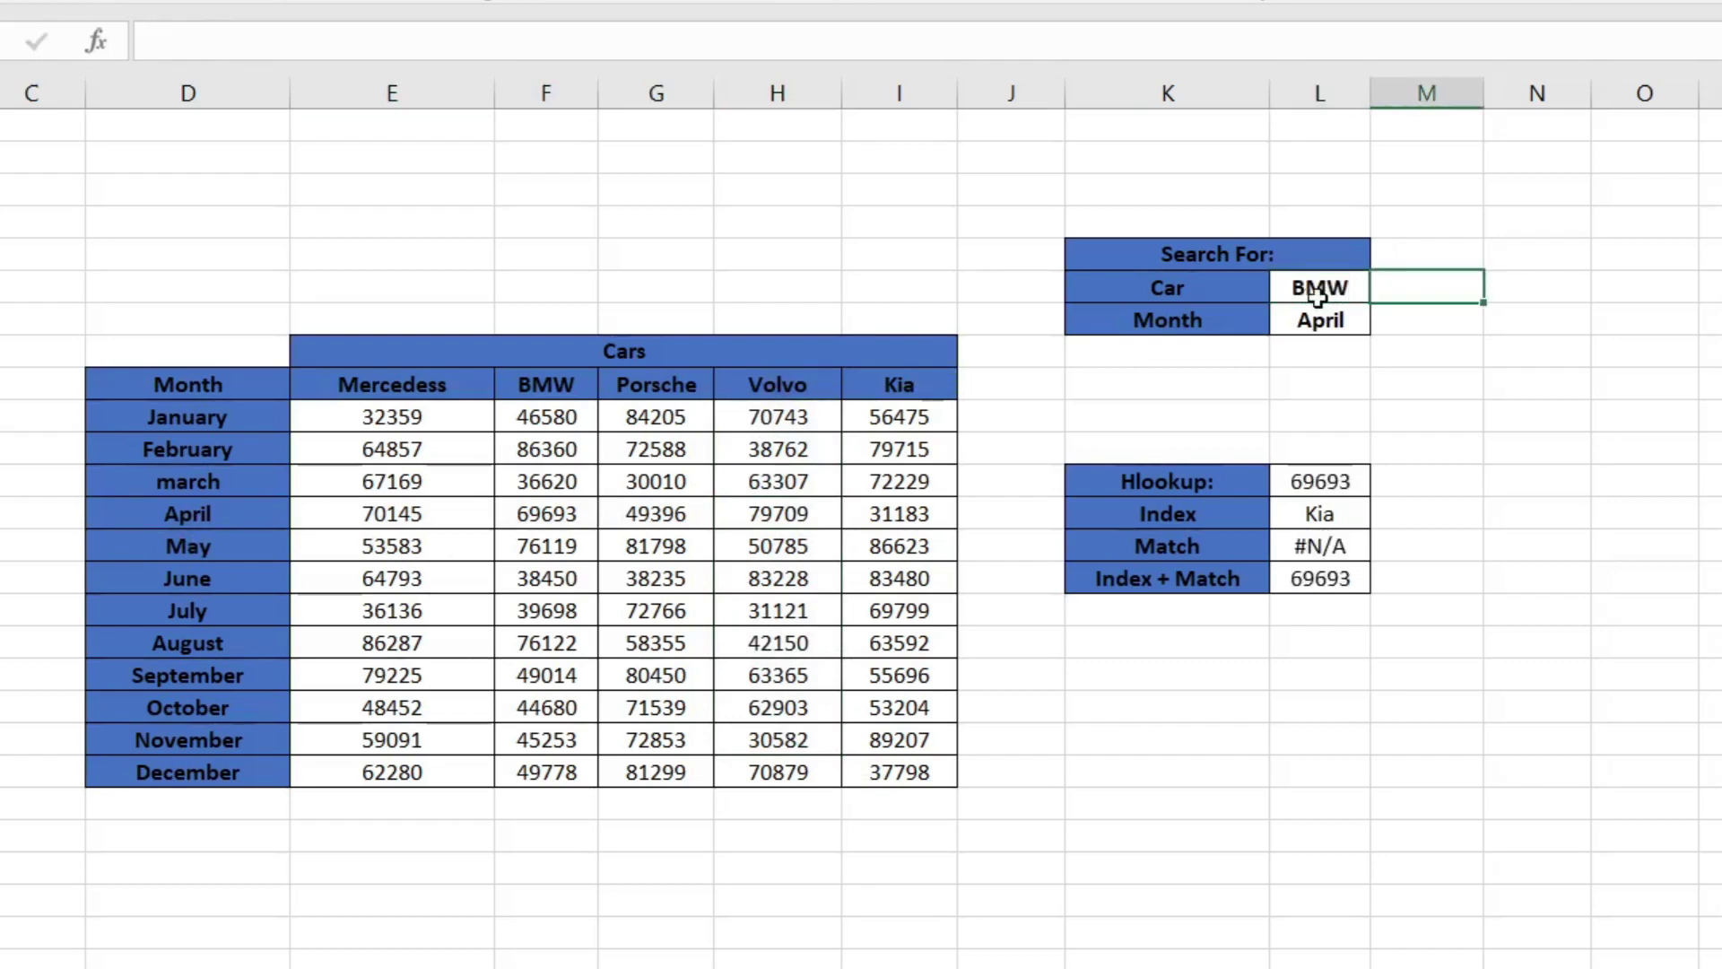
key(Return)
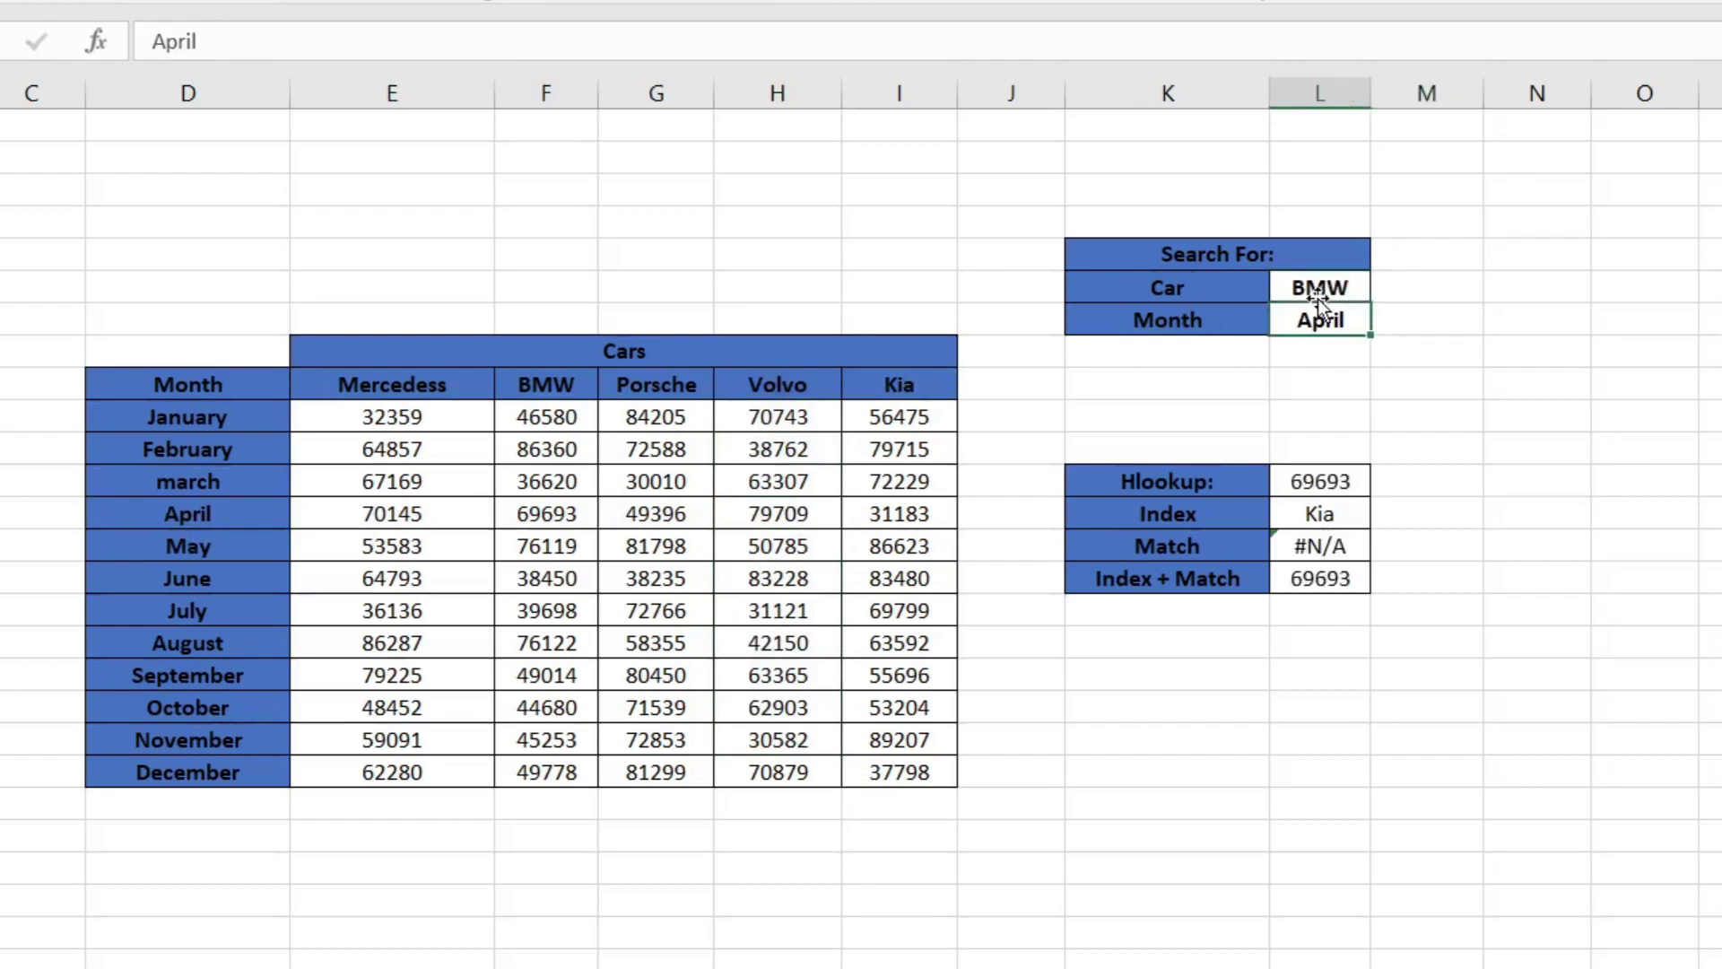
text(Jun)
text(e)
key(Return)
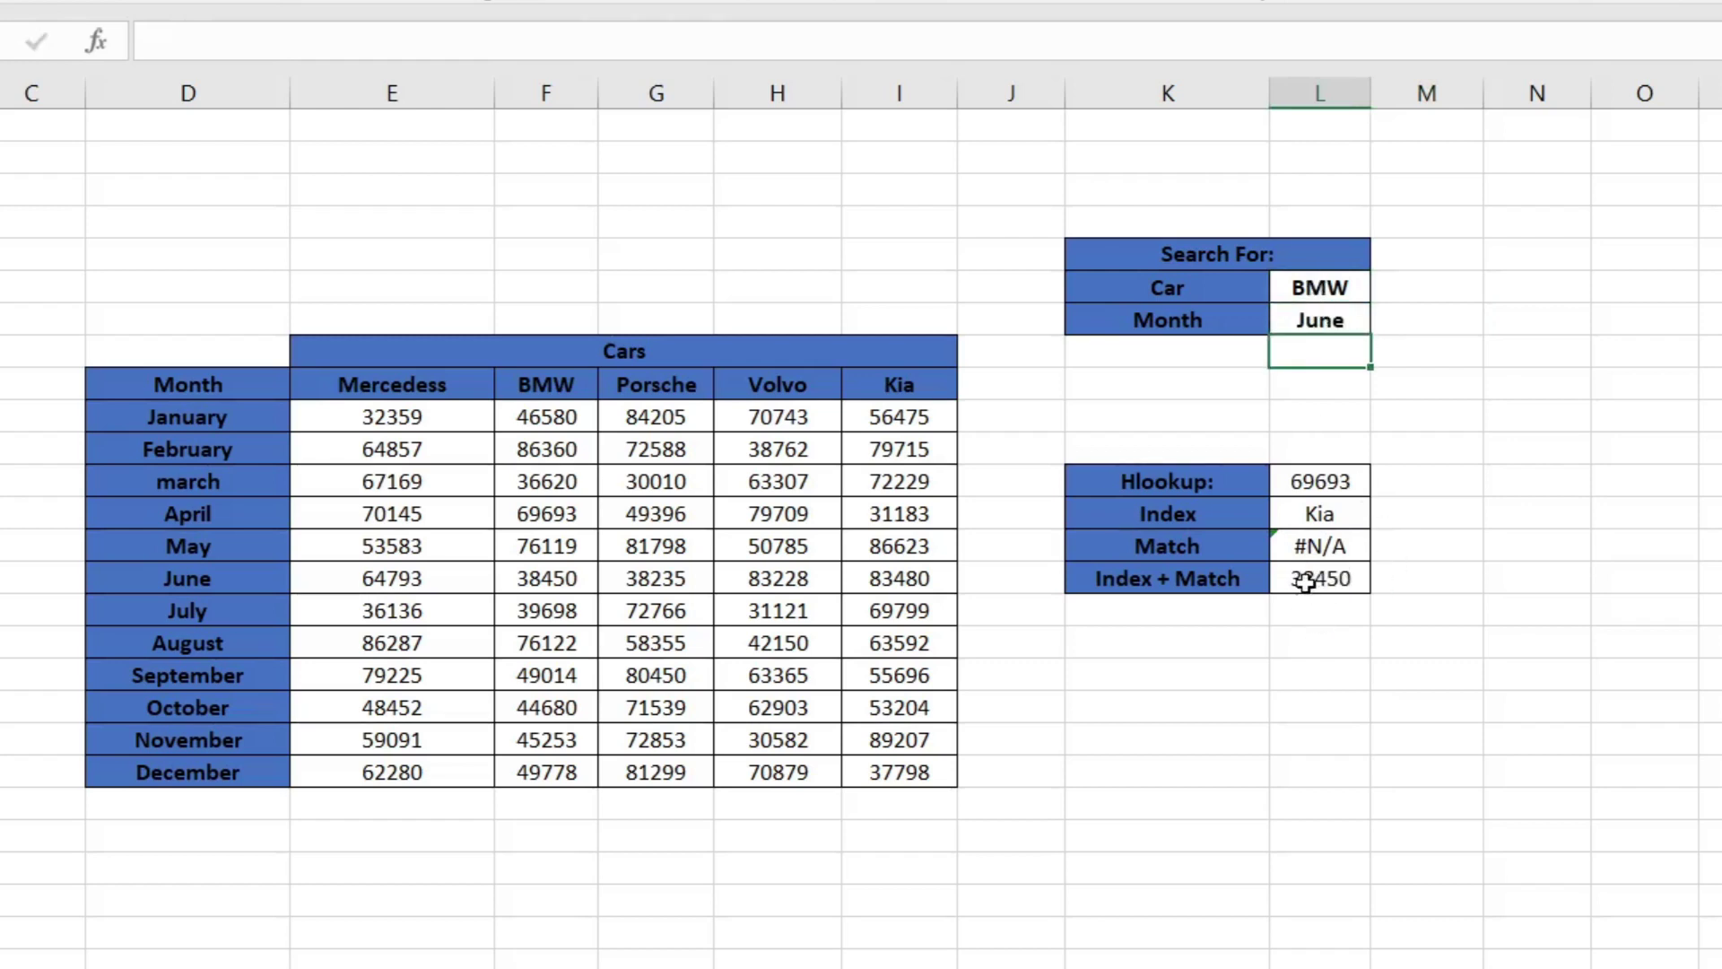
Verify the Index + Match result 38450 by tracing the BMW column and June row
click(1306, 581)
drag(546, 413, 561, 583)
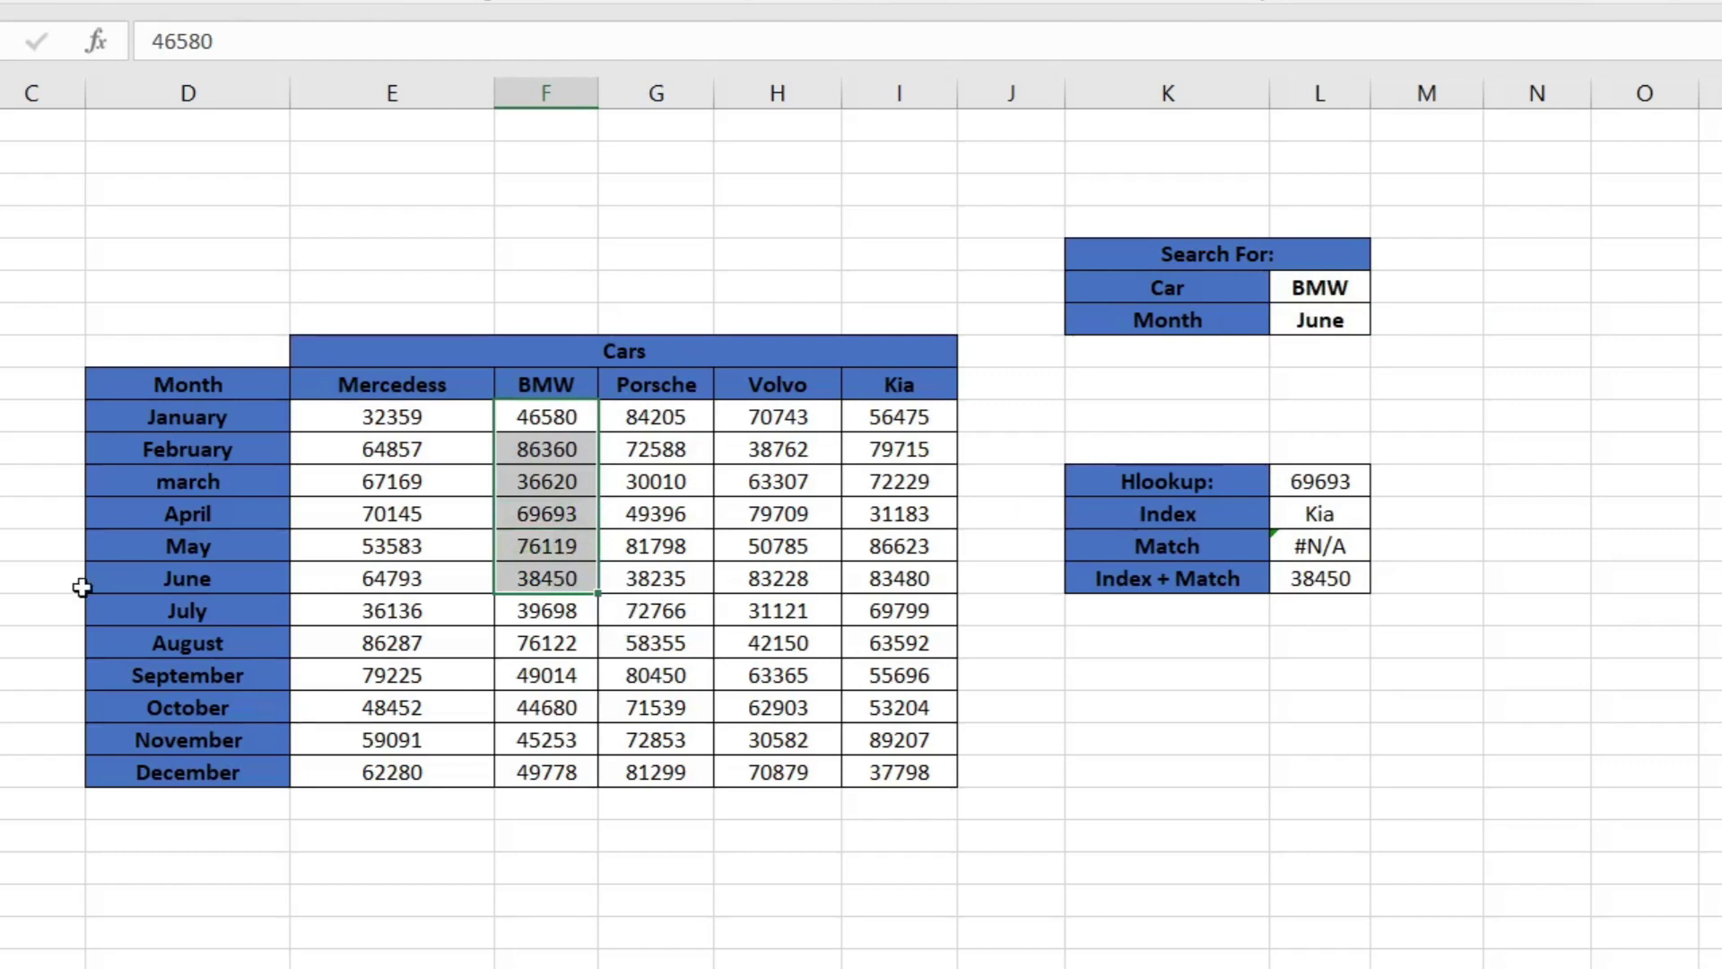
ctrl+click(180, 585)
drag(180, 584, 541, 578)
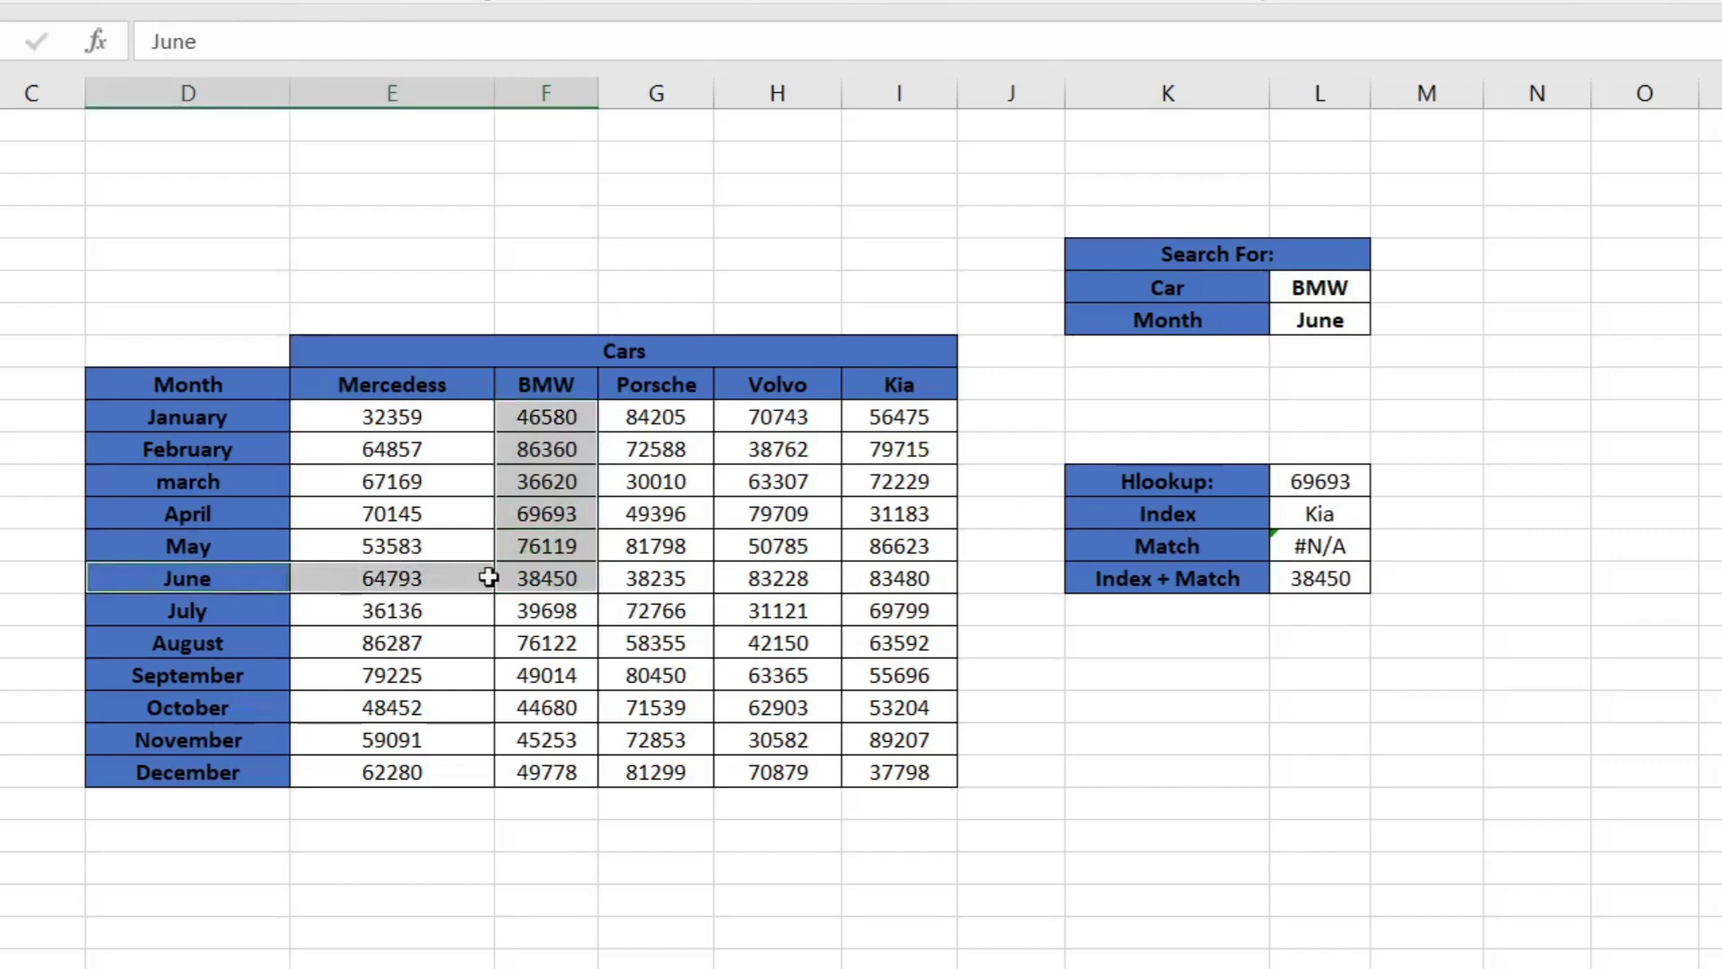
click(540, 578)
click(1336, 585)
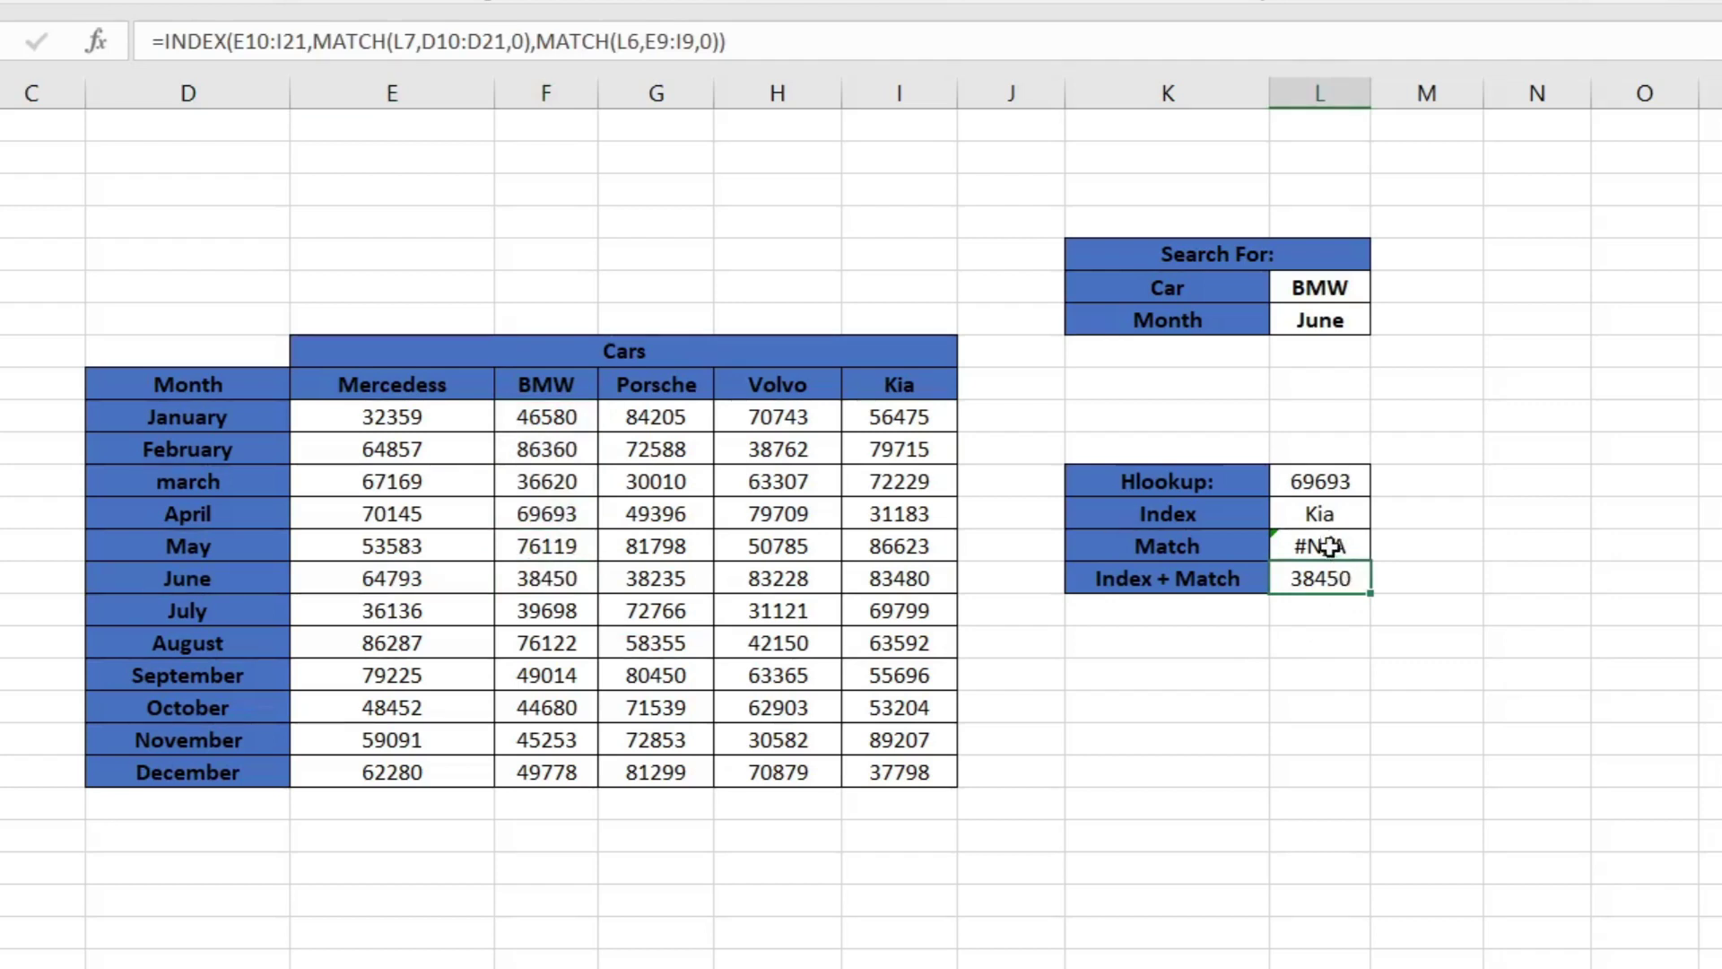
Replace the Match range H9:H21 with the BMW column F9:F21, returning 5
double_click(1352, 546)
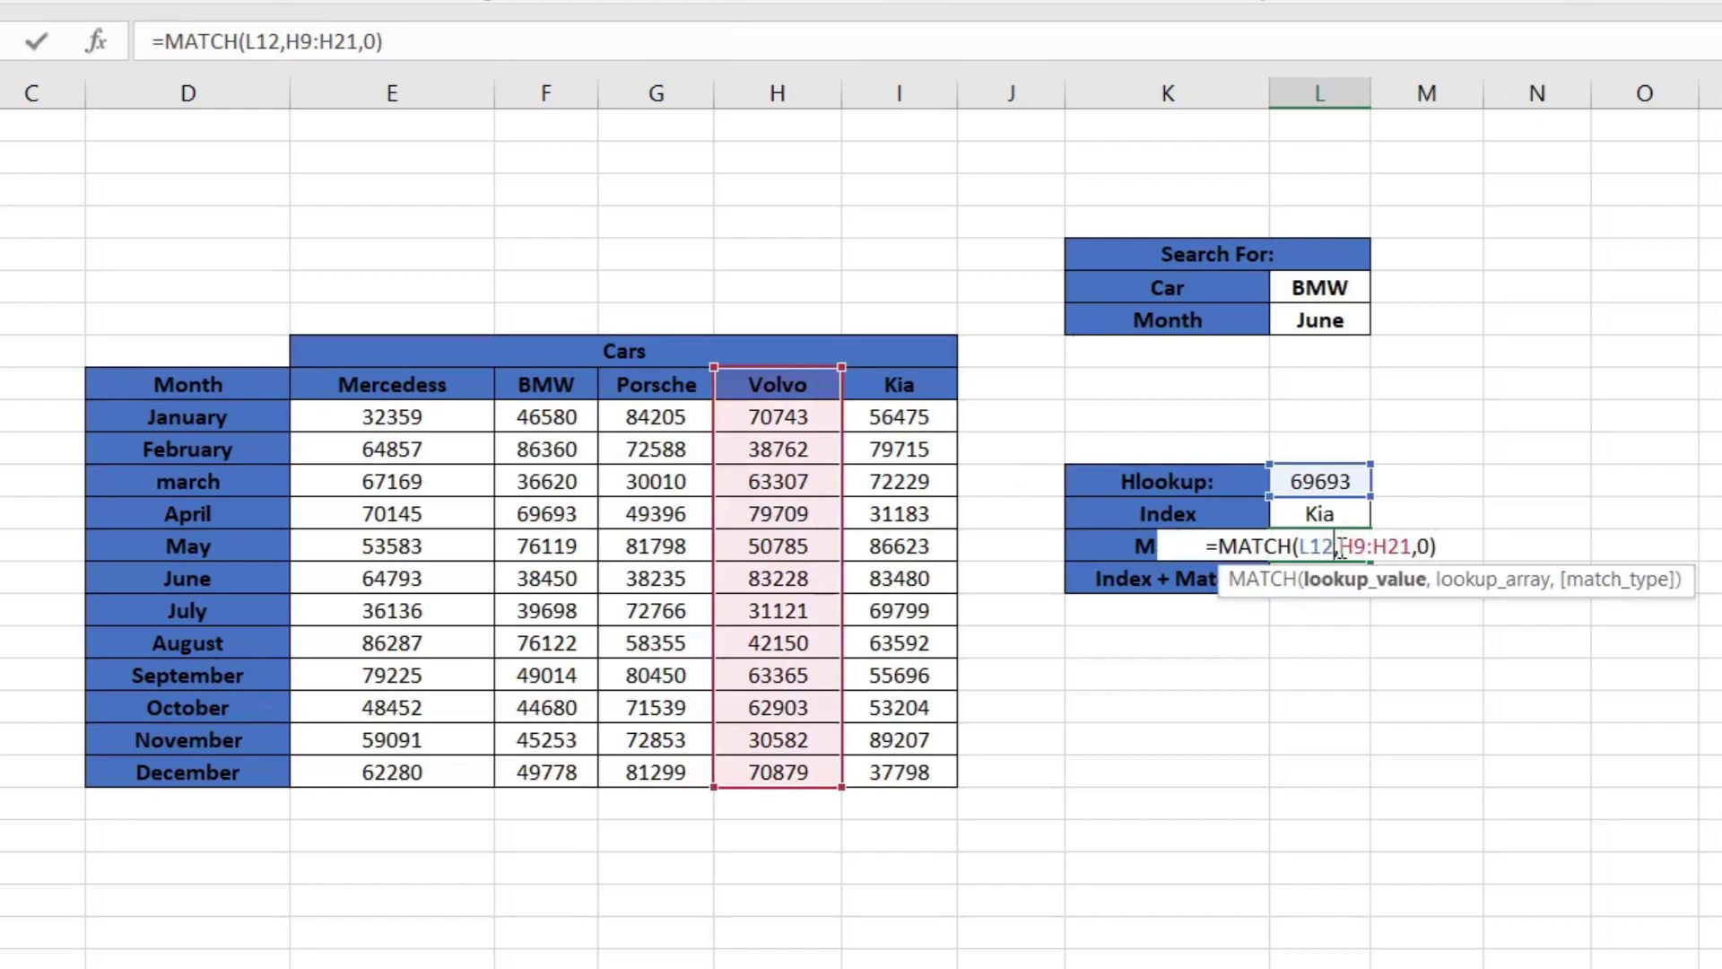
drag(1082, 525, 1132, 527)
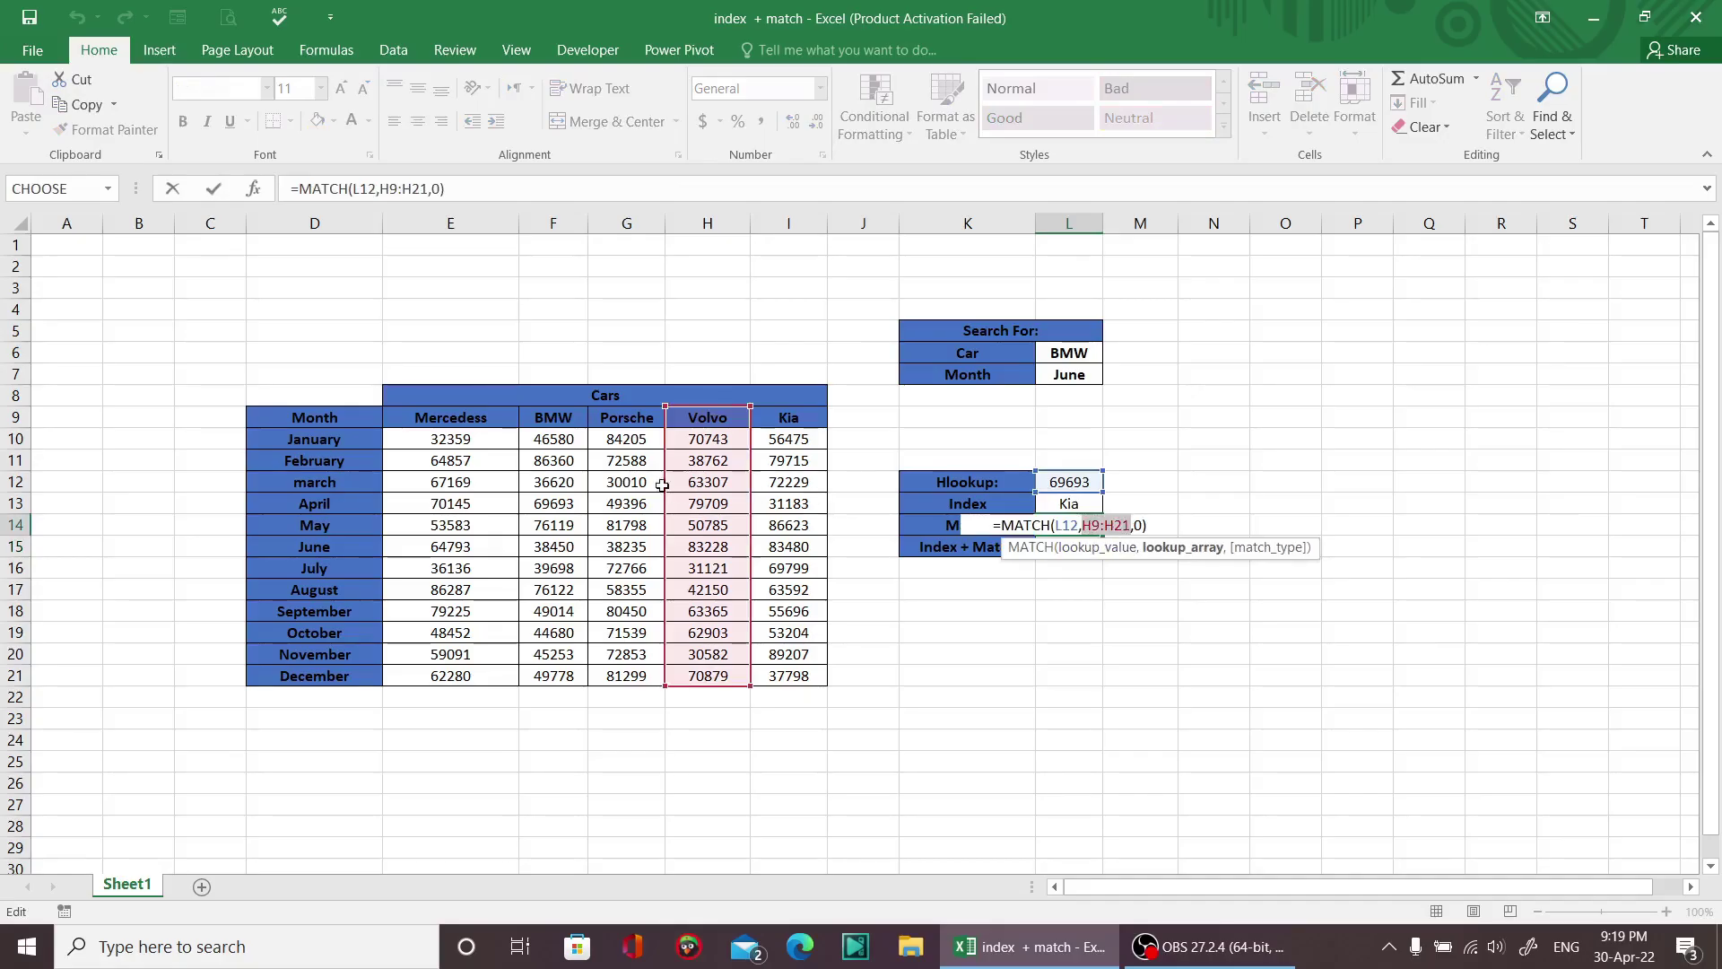
click(563, 422)
drag(579, 559, 573, 687)
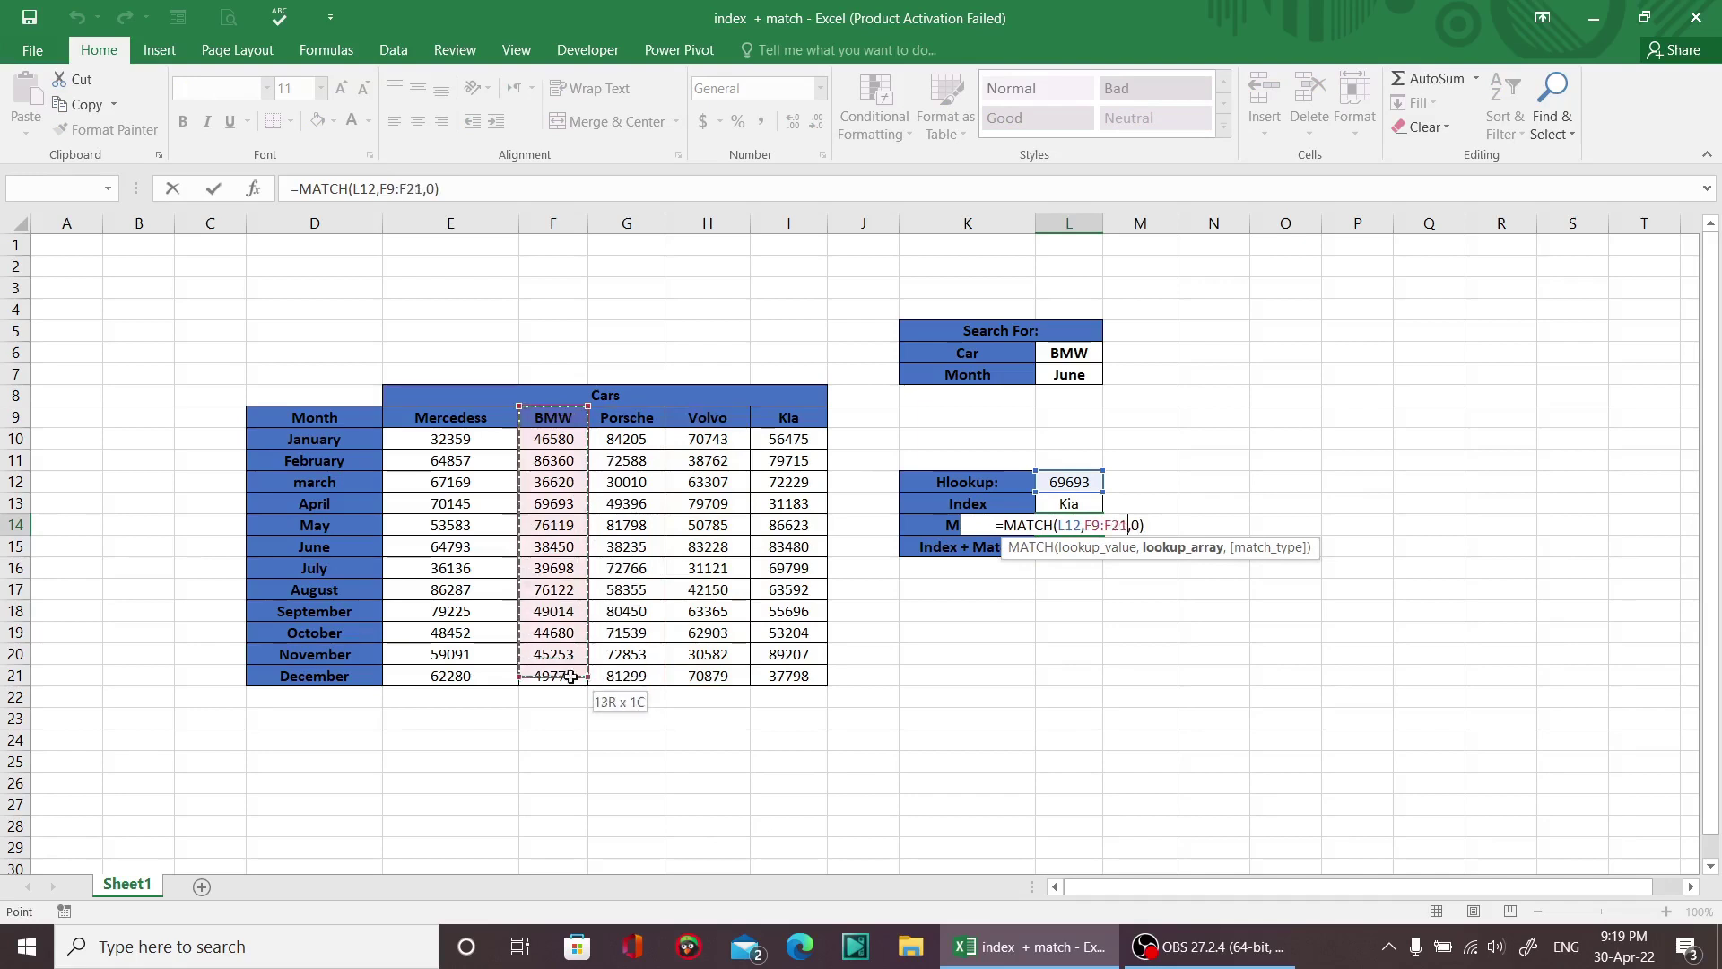
key(Return)
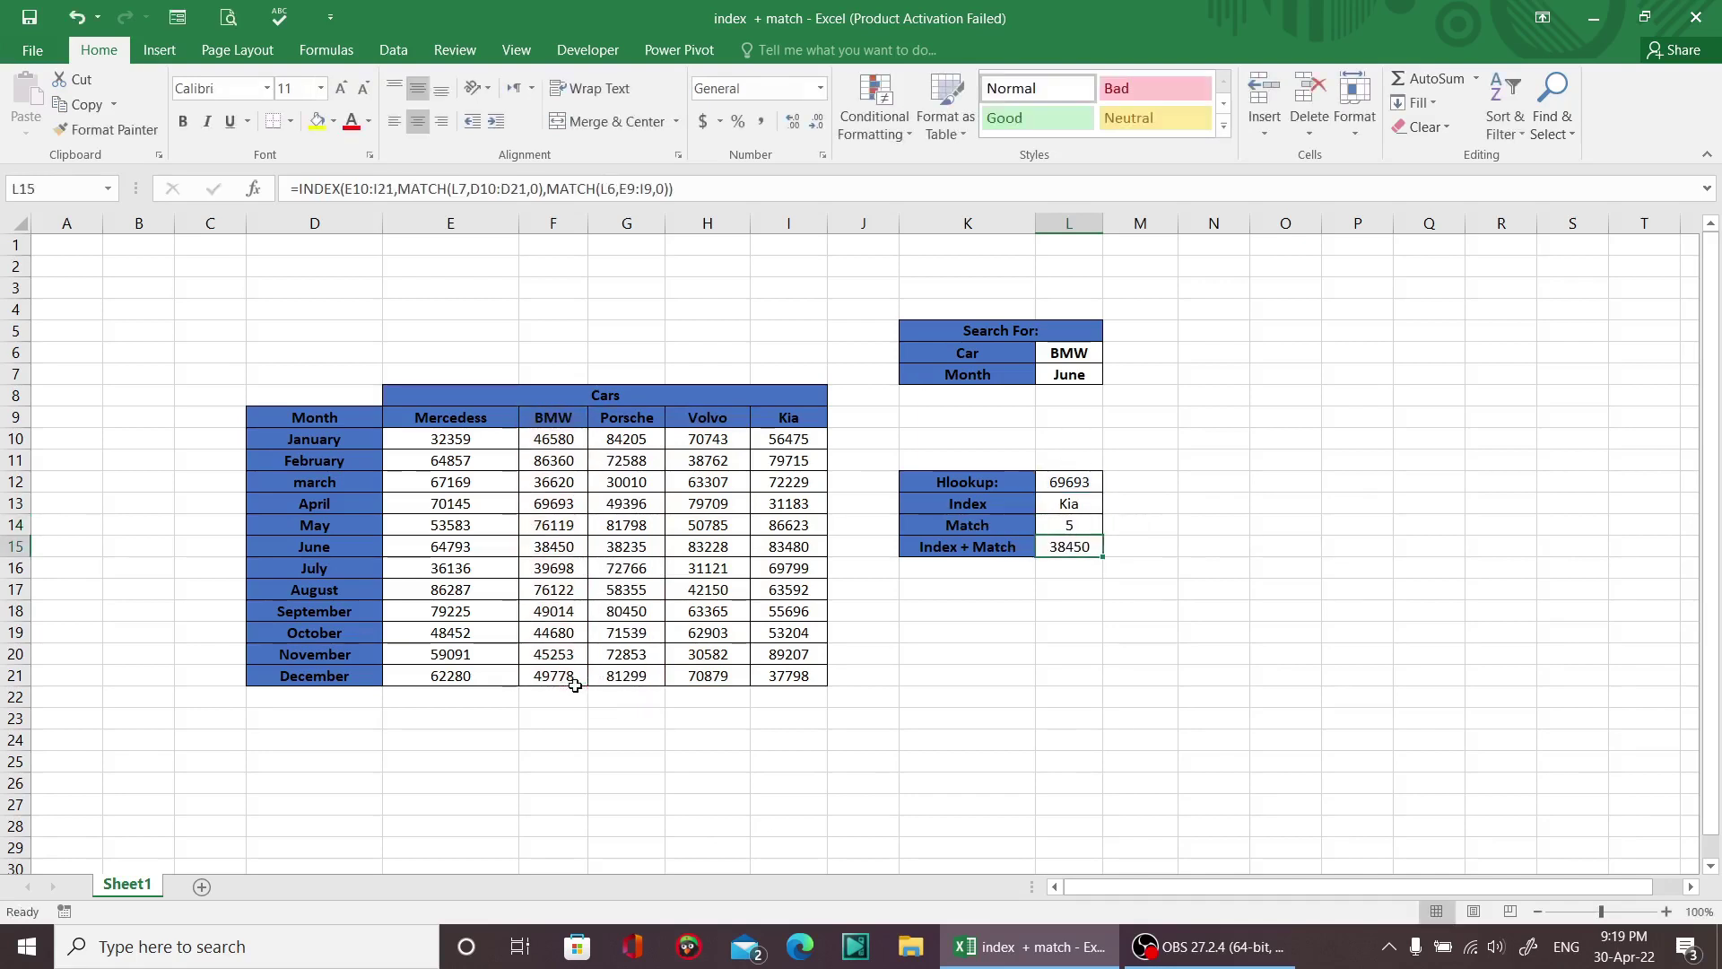